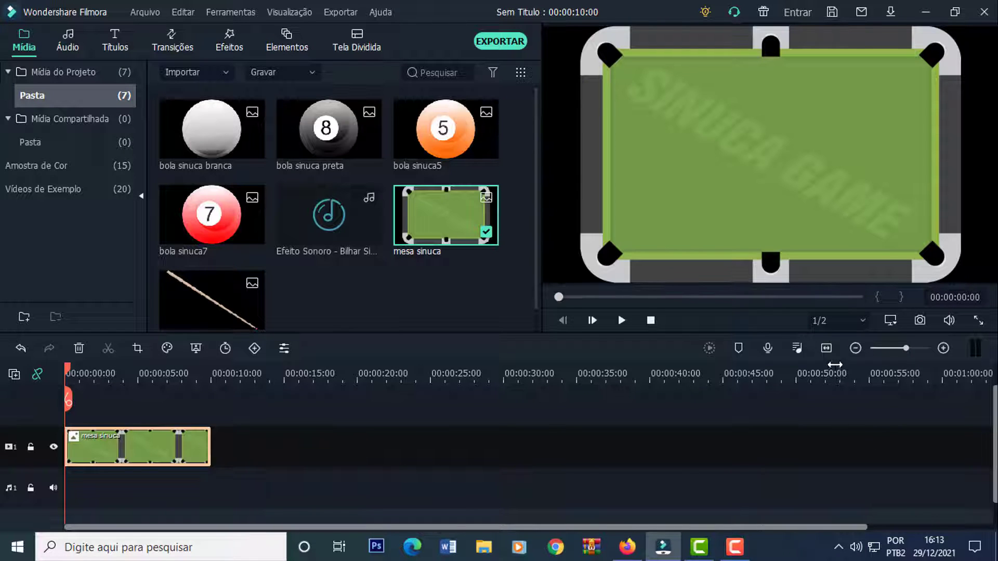
- Zoom the timeline to fit the 10-second pool table background clip
click(827, 347)
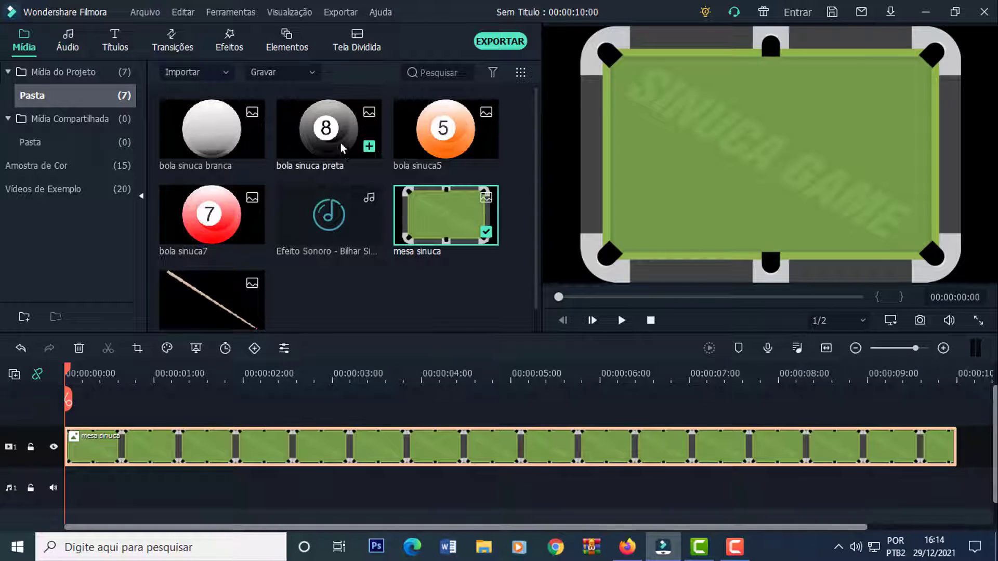
- Put the black 8 ball on track 2 for 10 seconds, scaled to 7% at X 17, Y 84
drag(343, 148, 72, 412)
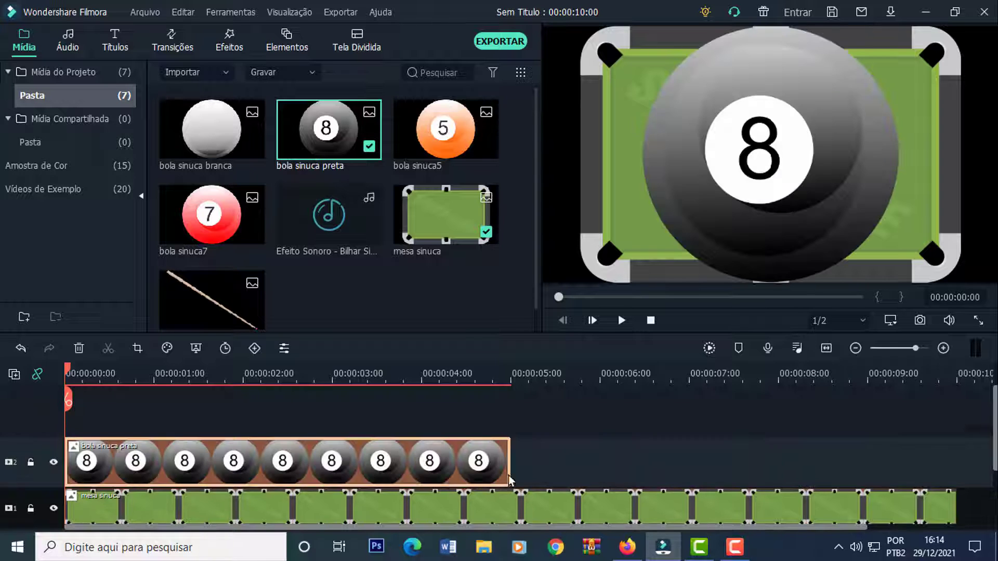
drag(509, 481, 957, 485)
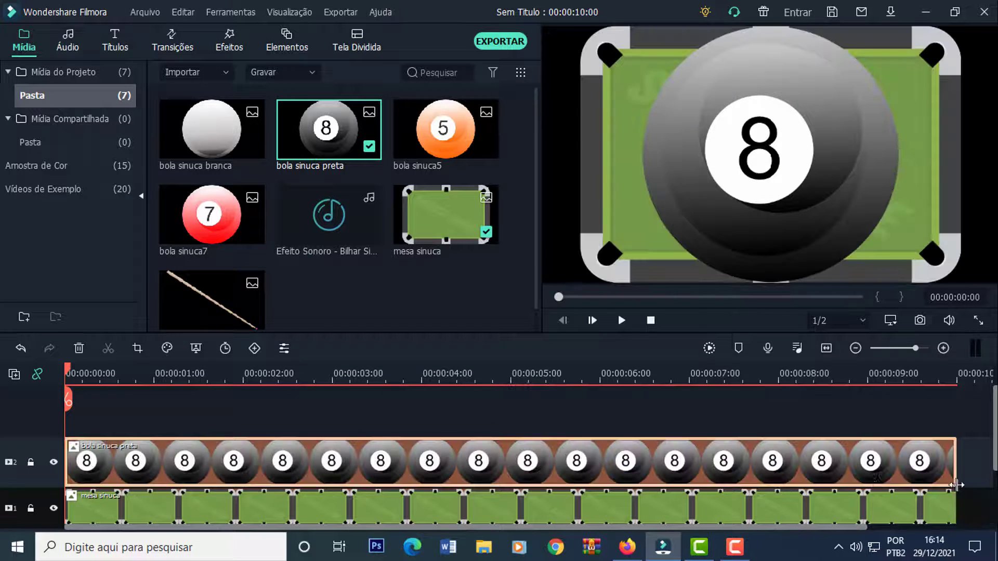
double_click(587, 471)
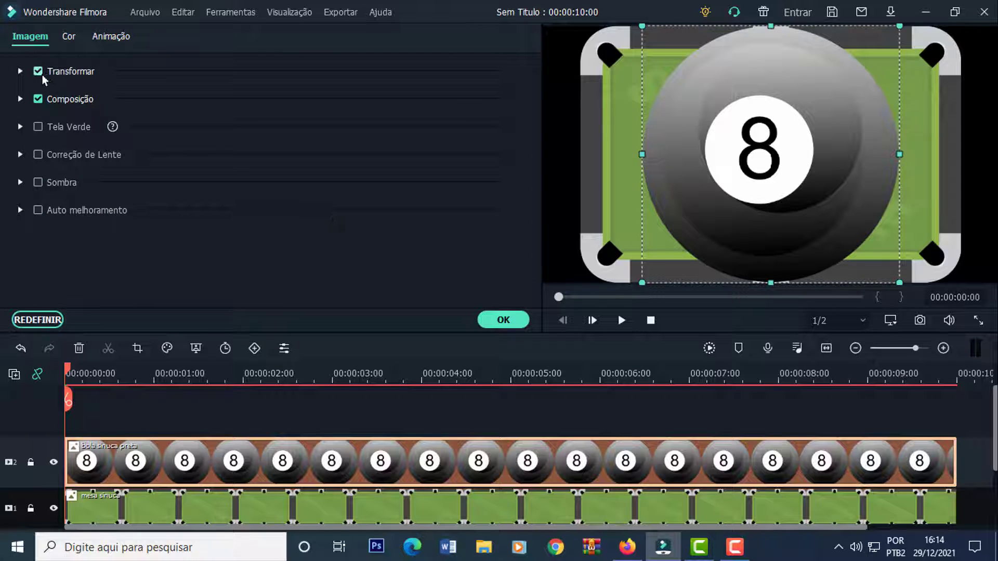
click(22, 73)
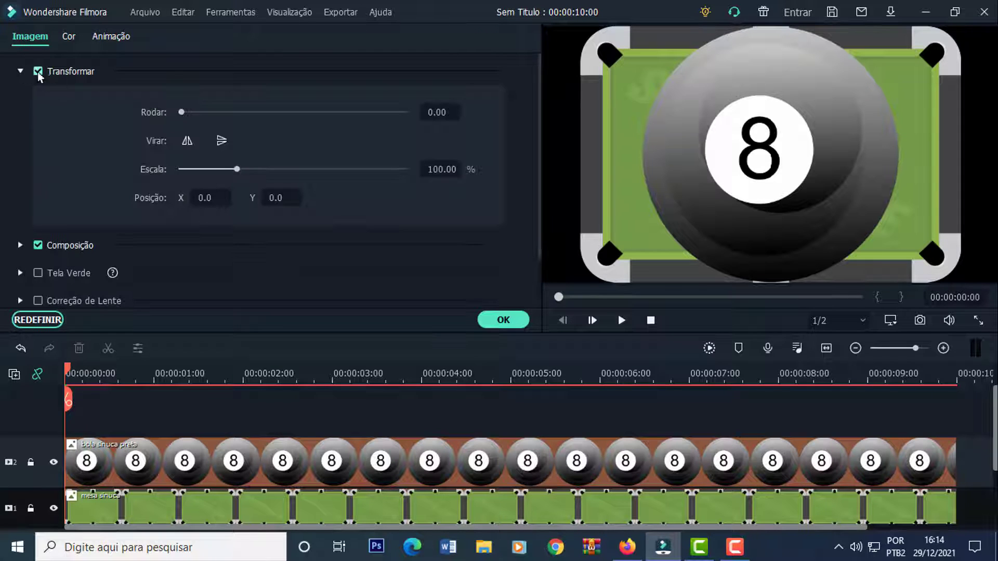
text(7)
key(Return)
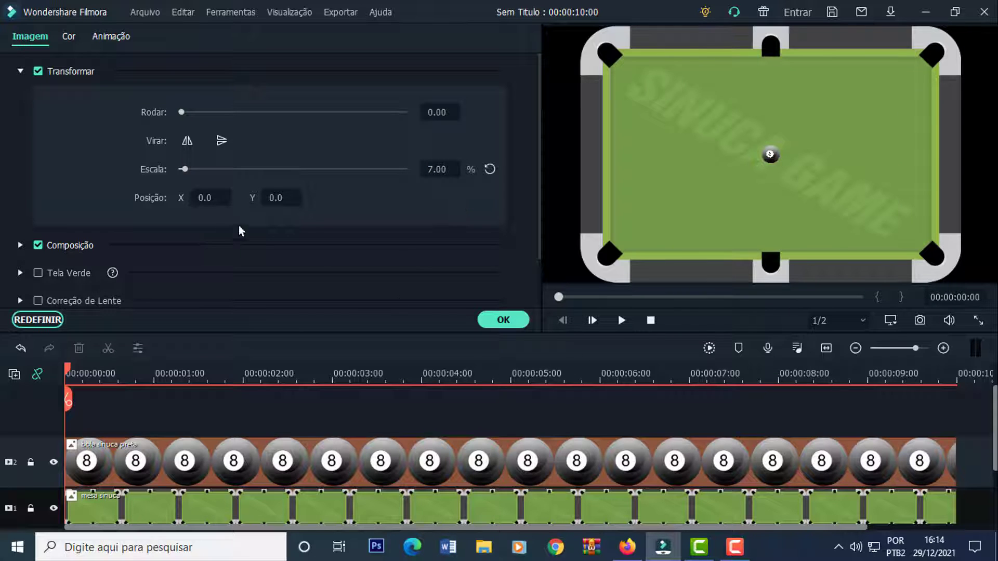
drag(275, 200, 318, 199)
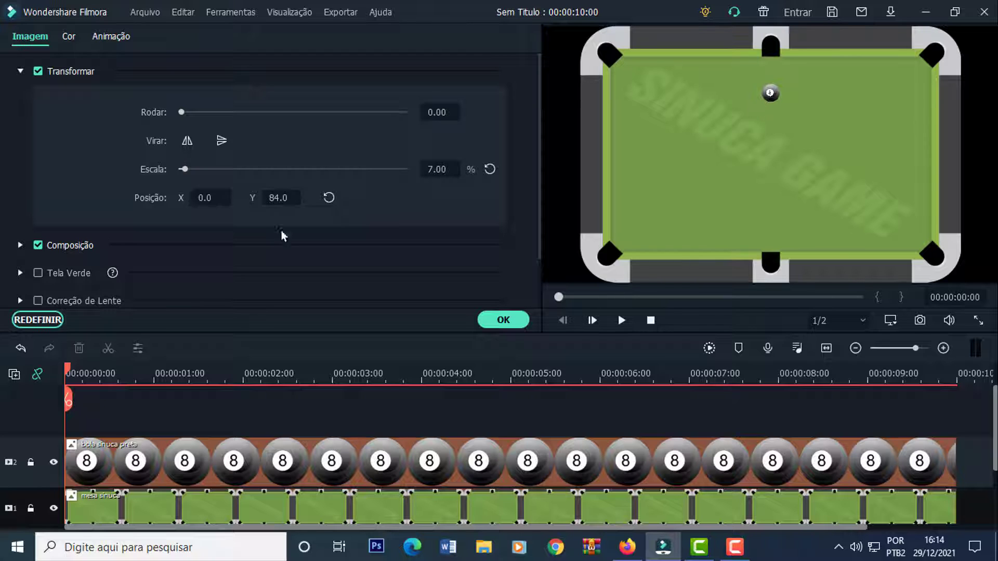
drag(205, 199, 215, 199)
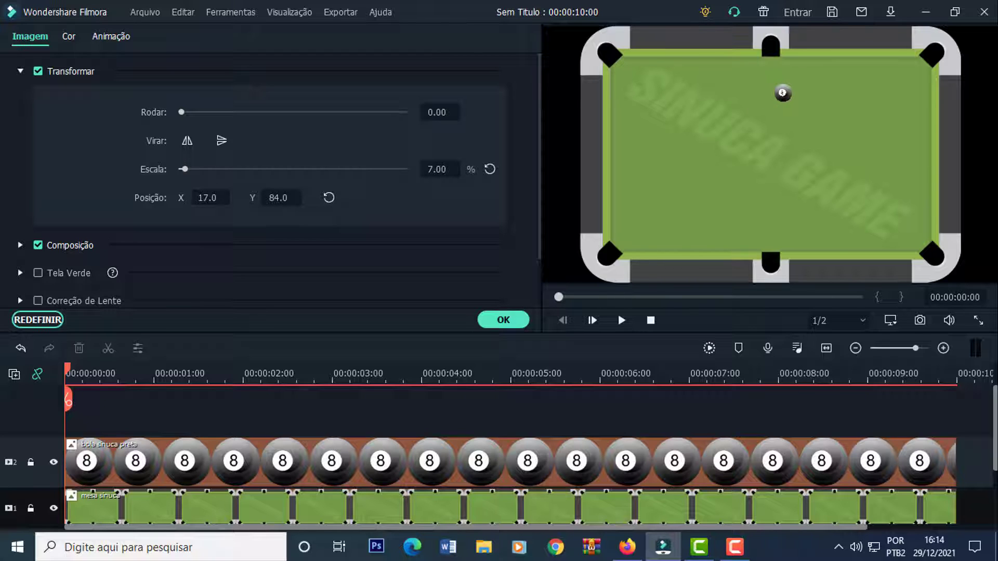
click(500, 314)
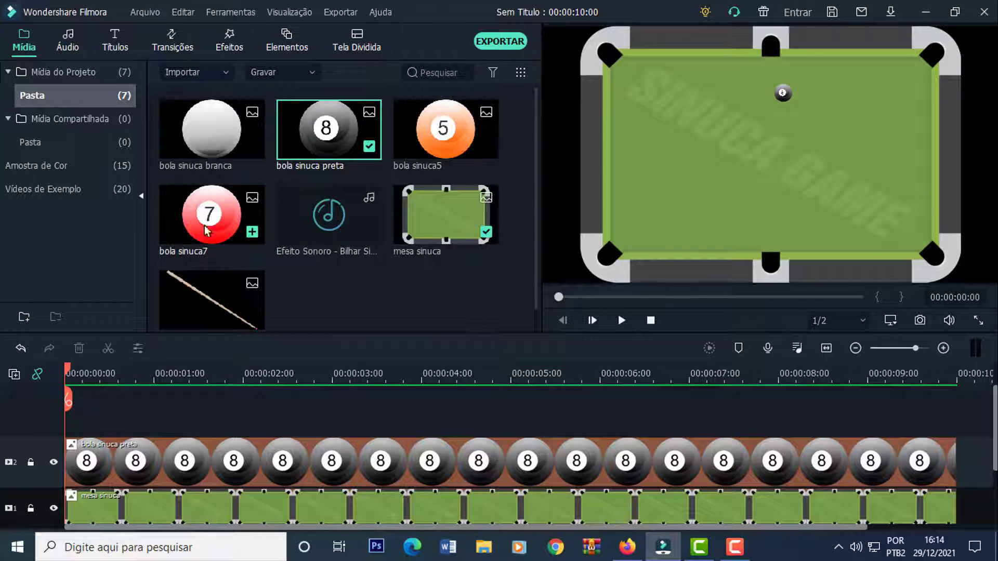
- Put the red 7 ball on a new 10-second track, scaled to 7% at X 165, Y 72
drag(206, 230, 78, 412)
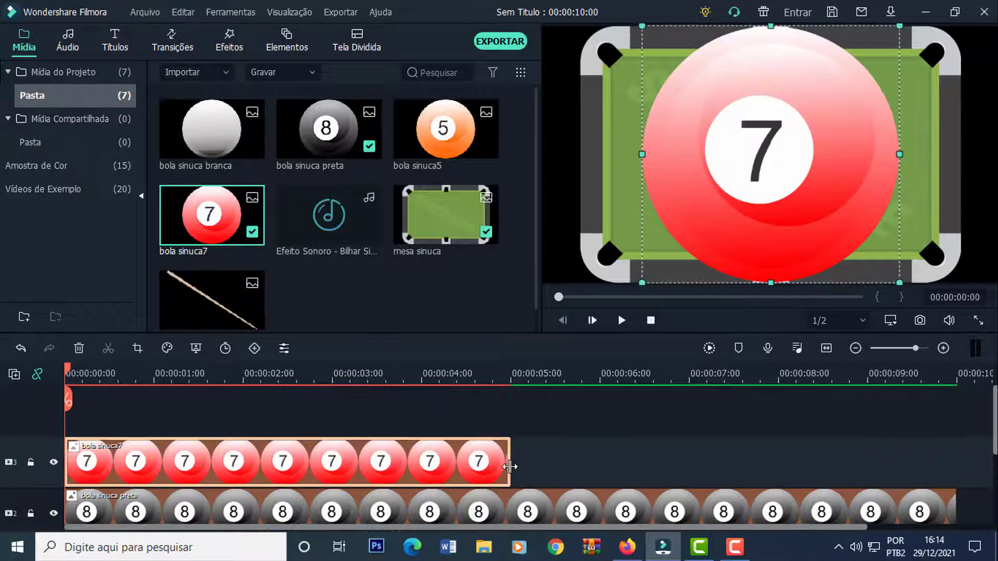
drag(509, 467, 955, 467)
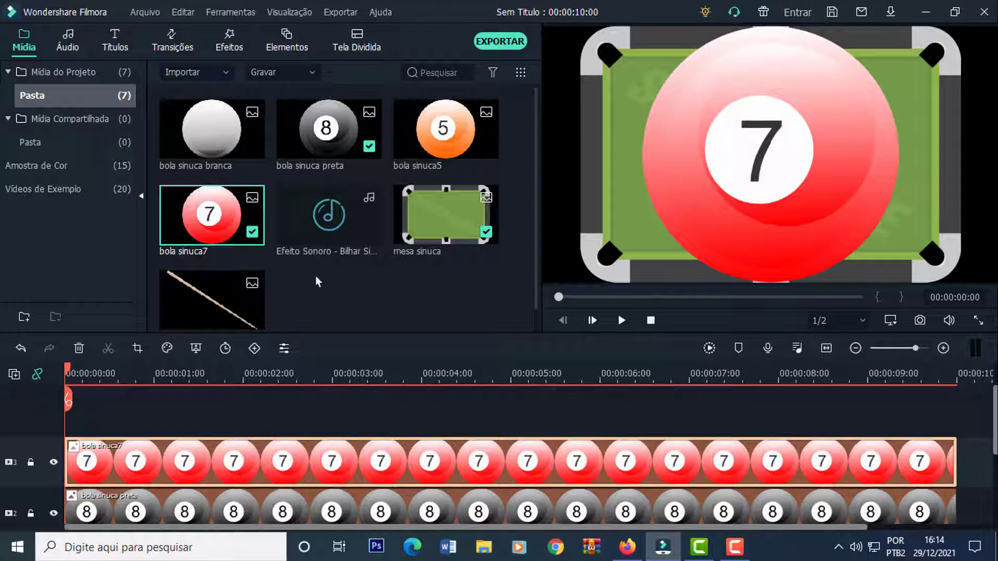
double_click(389, 467)
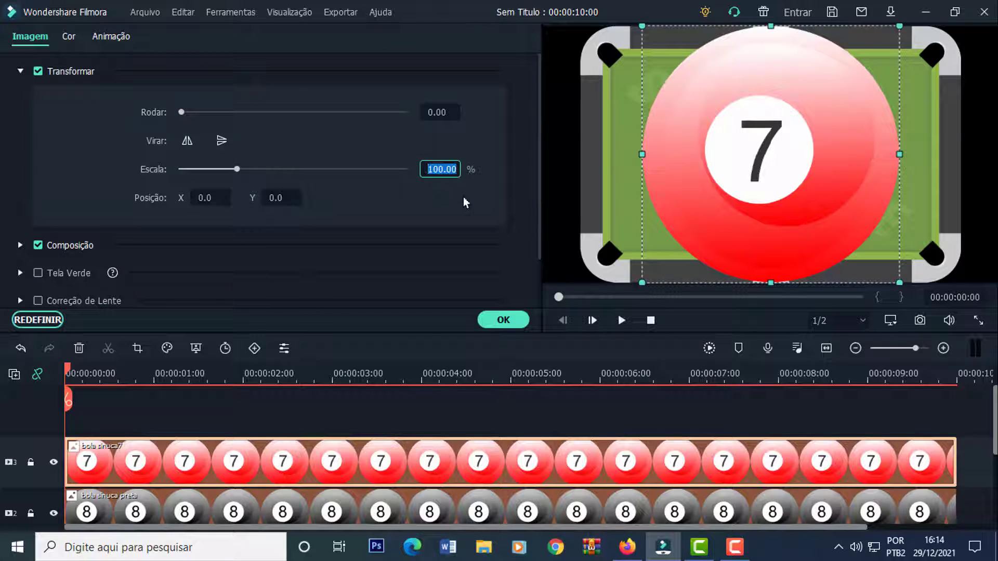
text(7)
key(Return)
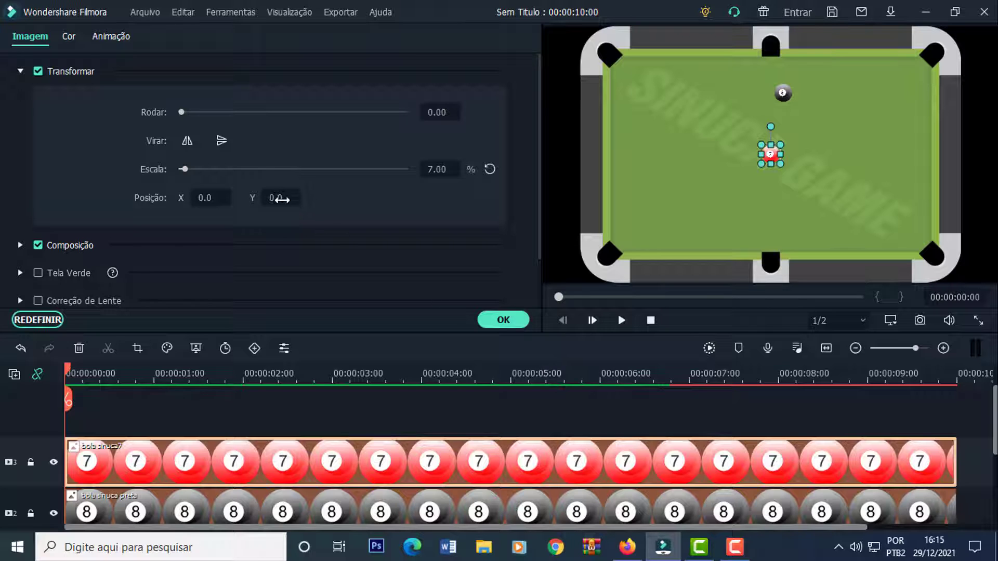
drag(280, 198, 311, 198)
drag(210, 198, 295, 198)
drag(210, 198, 212, 198)
drag(280, 198, 280, 198)
drag(898, 94, 890, 101)
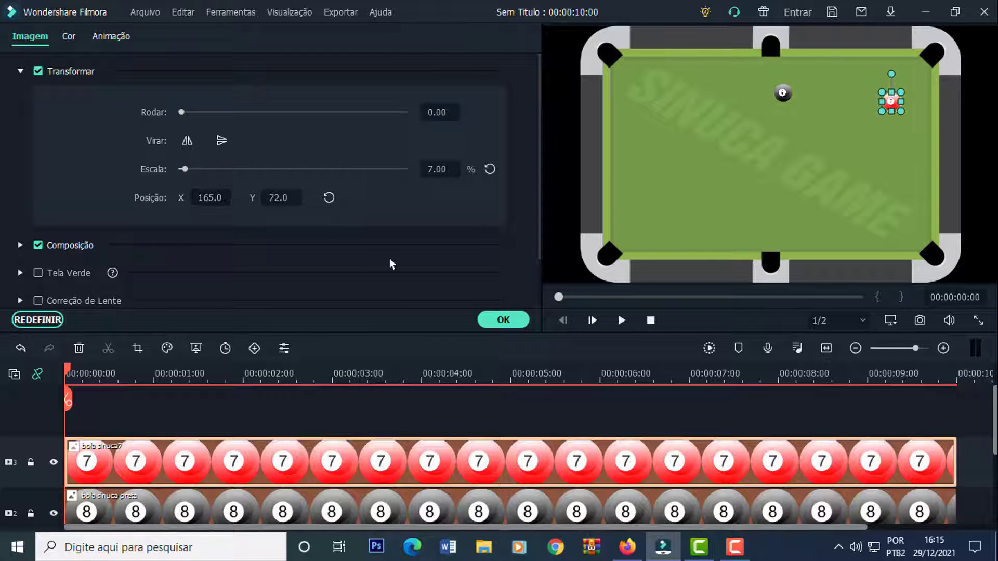
- Add the orange 5 ball as a 10-second clip, scaled to 7% at X 144, Y -85
click(495, 321)
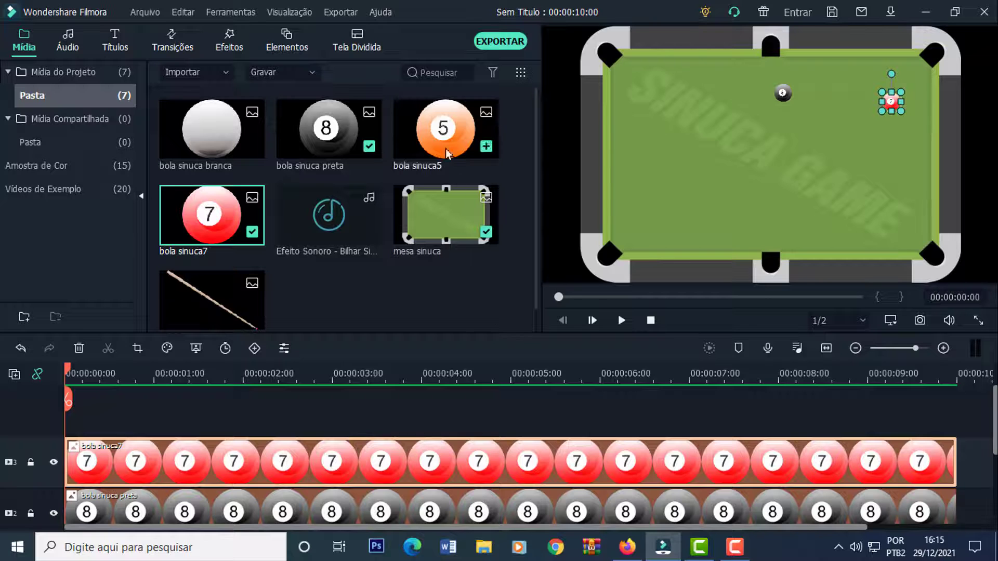
drag(442, 130, 67, 411)
drag(511, 461, 956, 499)
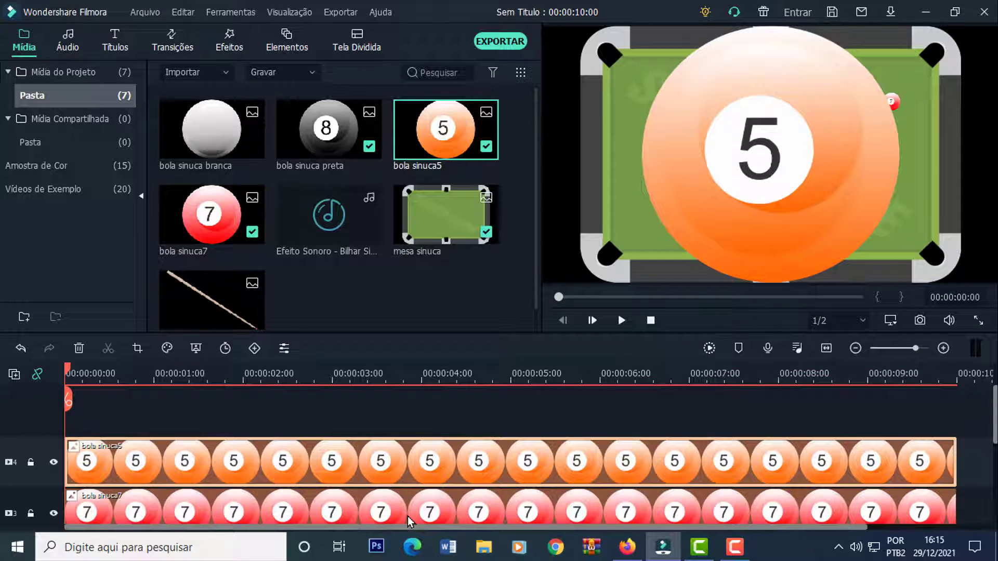
double_click(414, 472)
click(432, 169)
text(7)
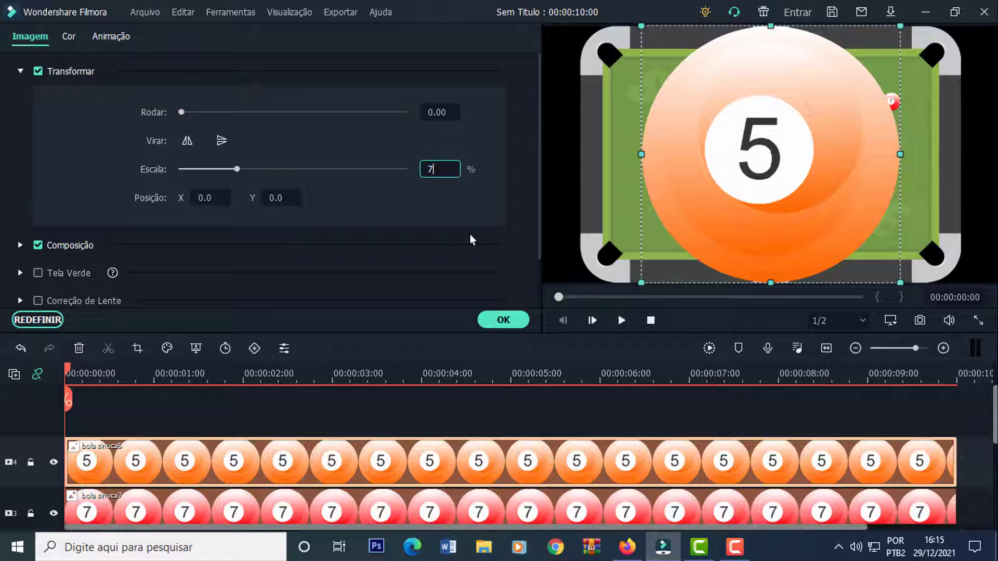
key(Return)
mouse_move(274, 209)
mouse_down()
mouse_move(248, 209)
mouse_move(271, 201)
mouse_move(263, 200)
mouse_up()
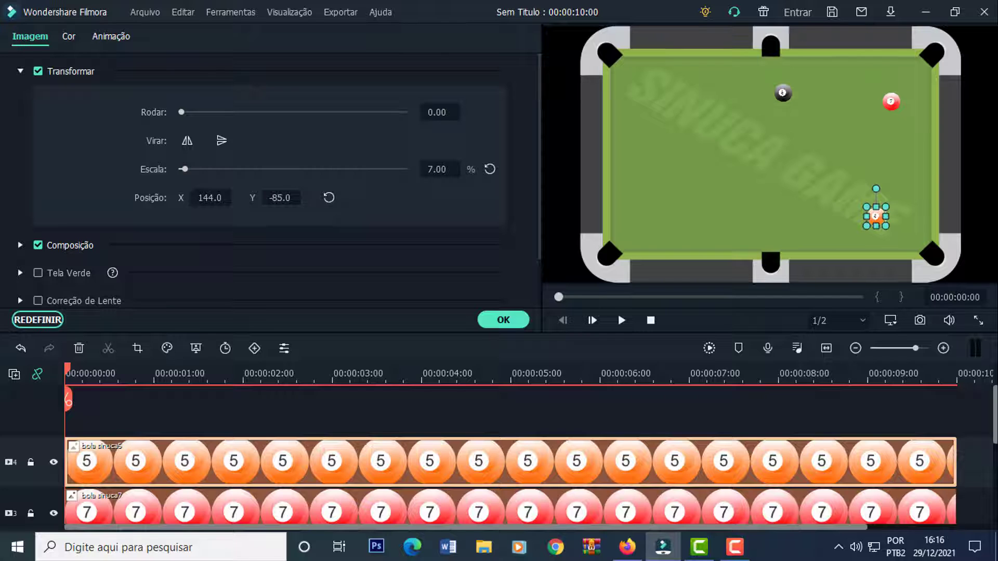
- Add the white cue ball on track five, stretched to 10 seconds
click(491, 322)
drag(203, 137, 72, 424)
drag(513, 470, 955, 507)
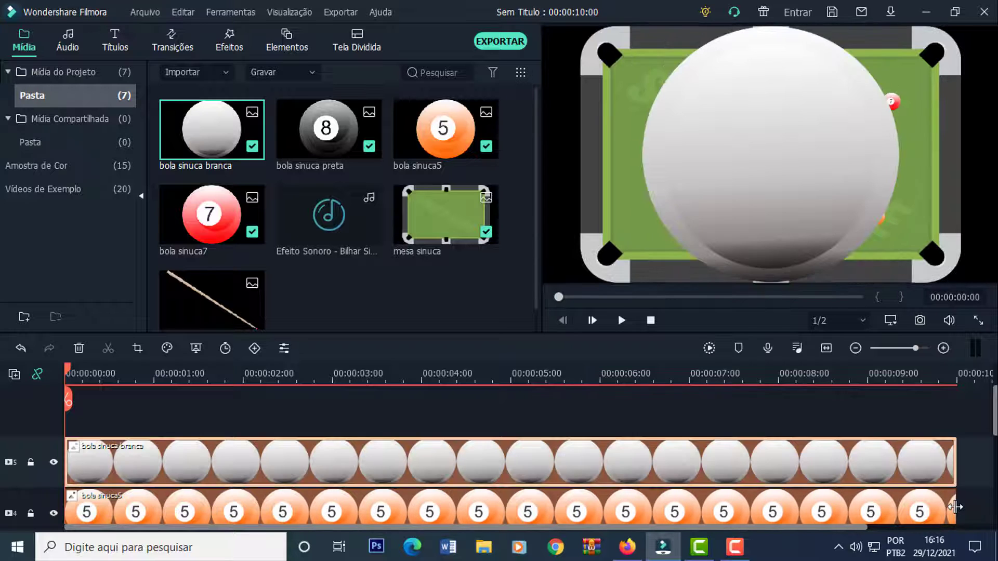
- Scale the white ball to 7% and position it at X 15, Y -27
double_click(577, 456)
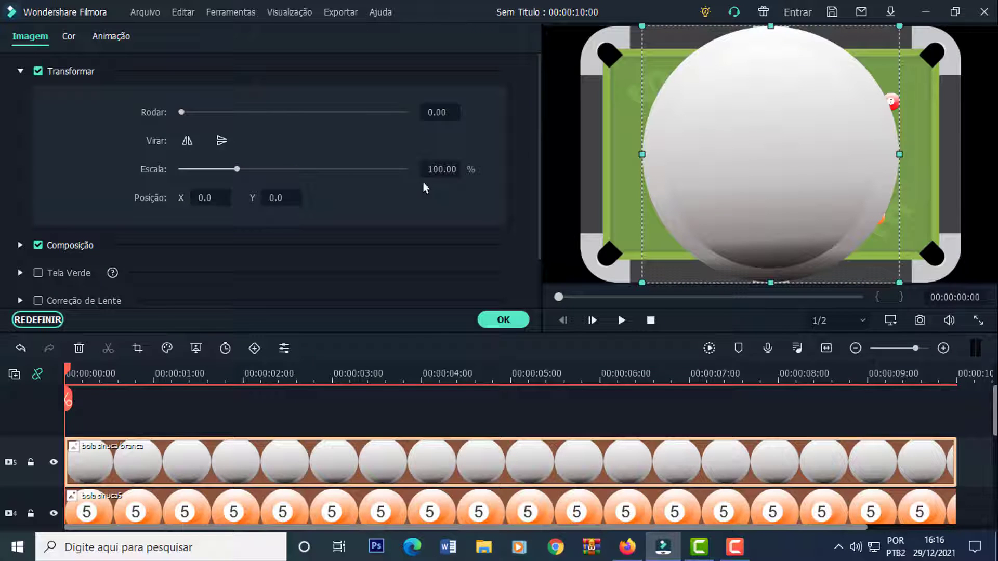
click(439, 169)
text(7)
key(Return)
mouse_move(277, 202)
mouse_down()
mouse_move(198, 202)
mouse_move(273, 198)
mouse_up()
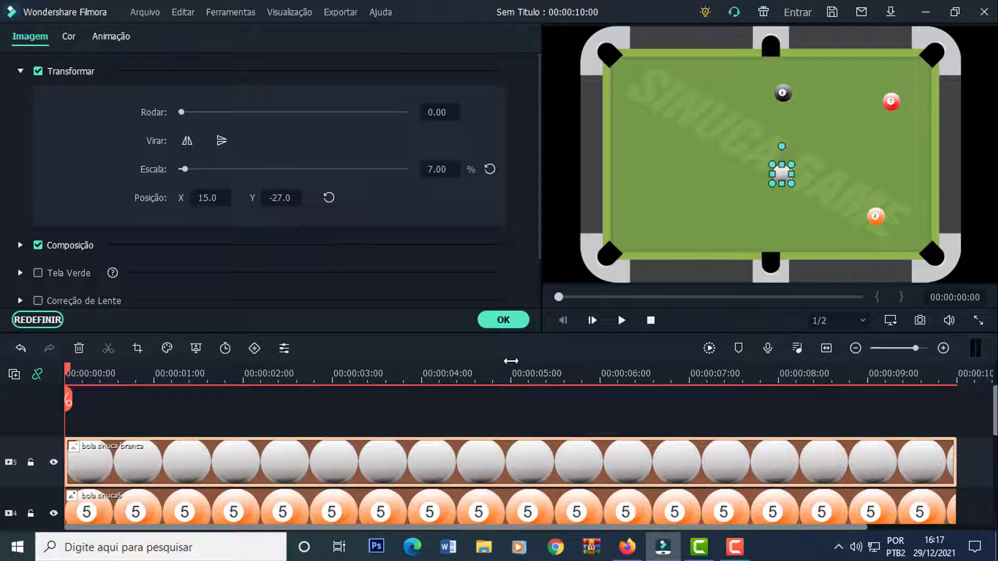
click(505, 322)
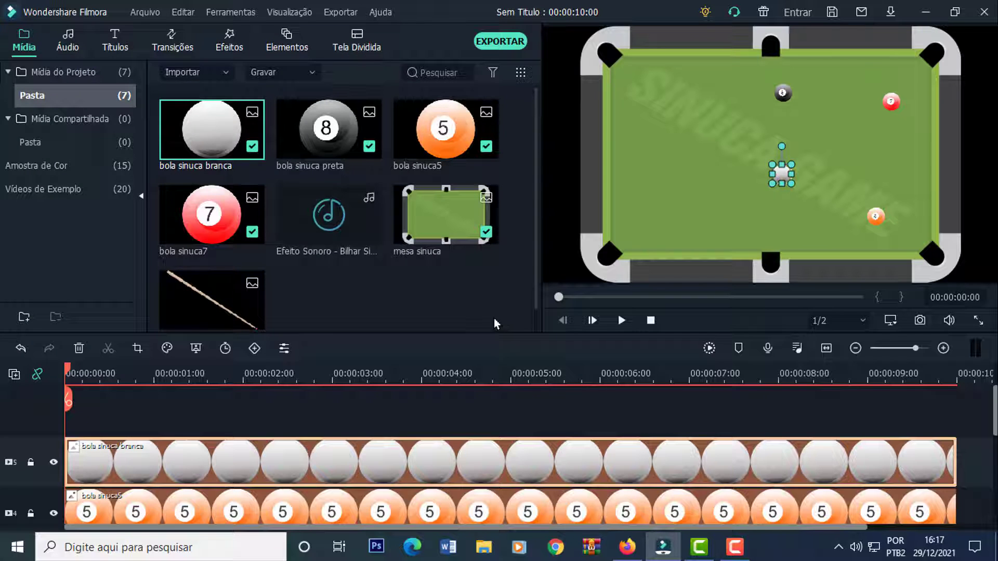
- Add the 'taco sinuca' cue image on a new top track, scaled to 58%
drag(220, 312, 955, 464)
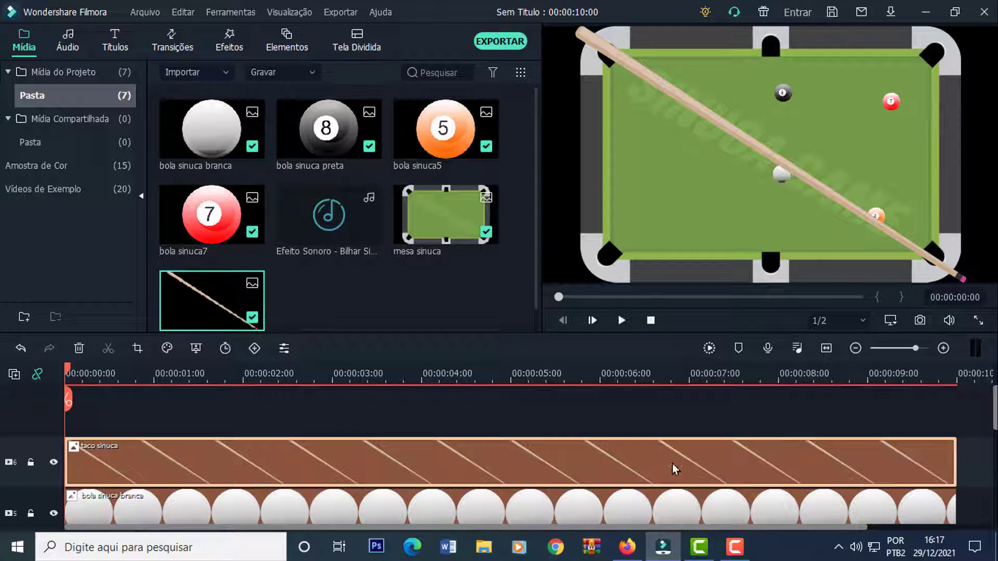
double_click(627, 464)
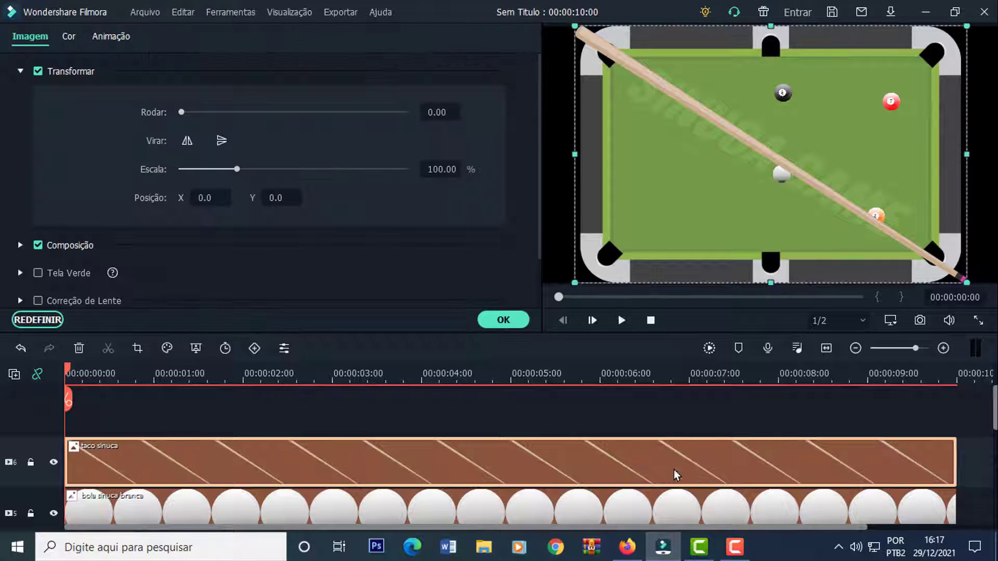
drag(442, 162, 461, 173)
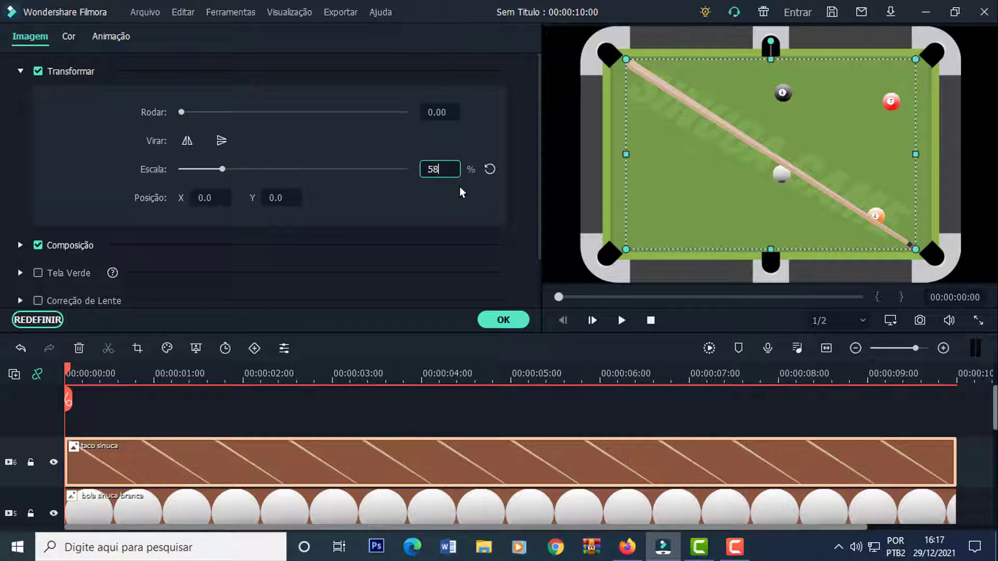
key(Return)
- Rotate the cue to about 352° and place its tip near the white ball at X -230, Y 87
drag(747, 177, 630, 106)
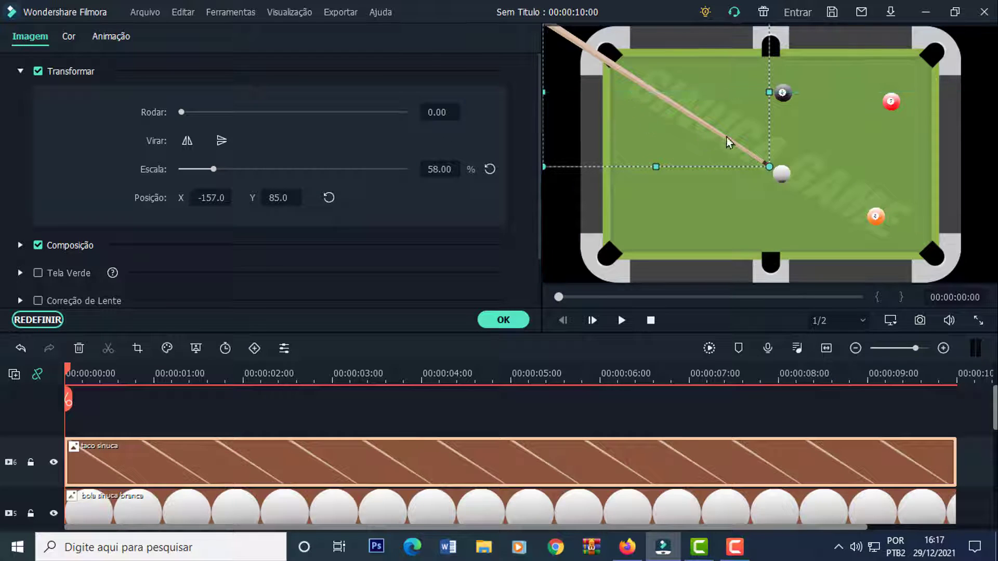
drag(726, 137, 657, 107)
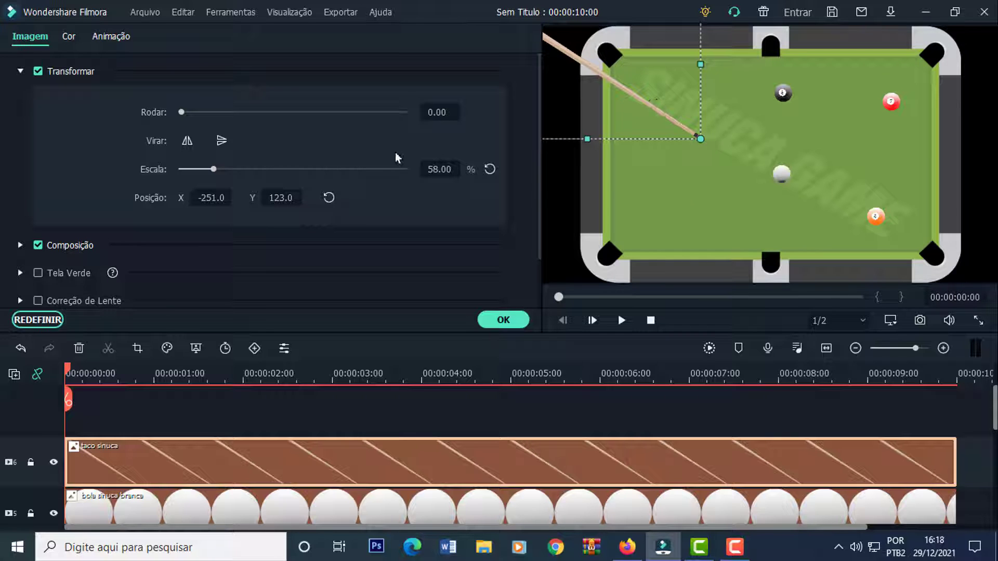
drag(440, 113, 627, 113)
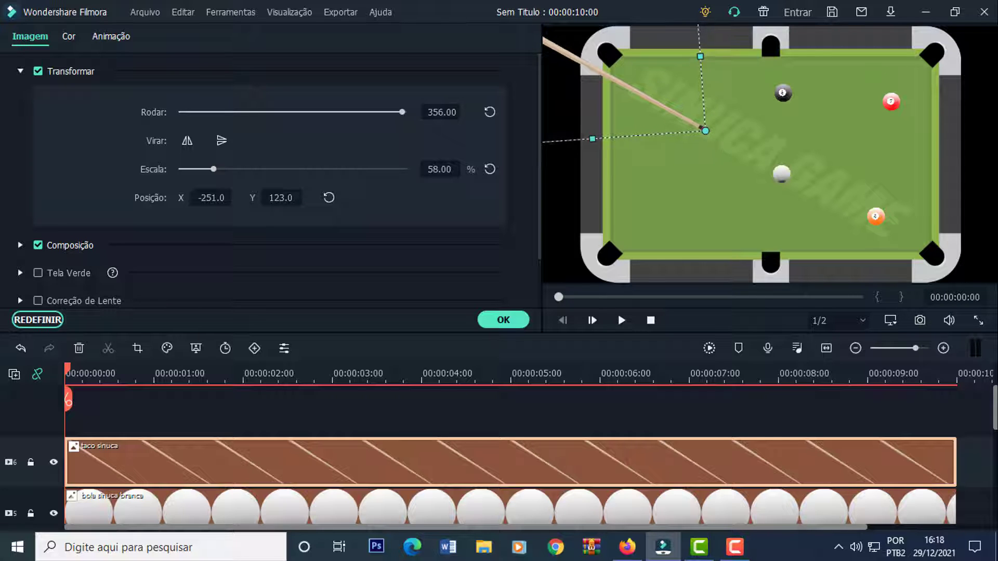
drag(609, 76, 801, 168)
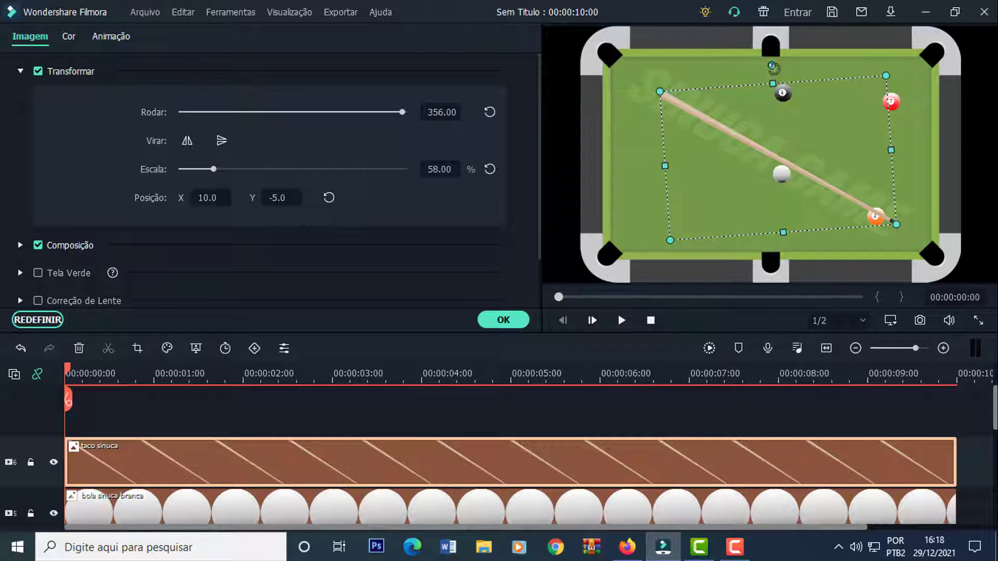
drag(772, 65, 767, 66)
drag(741, 134, 566, 75)
key(Up)
key(Up)
key(Up)
key(Up)
key(Up)
key(Up)
key(Up)
key(Up)
key(Up)
key(Up)
key(Up)
key(Up)
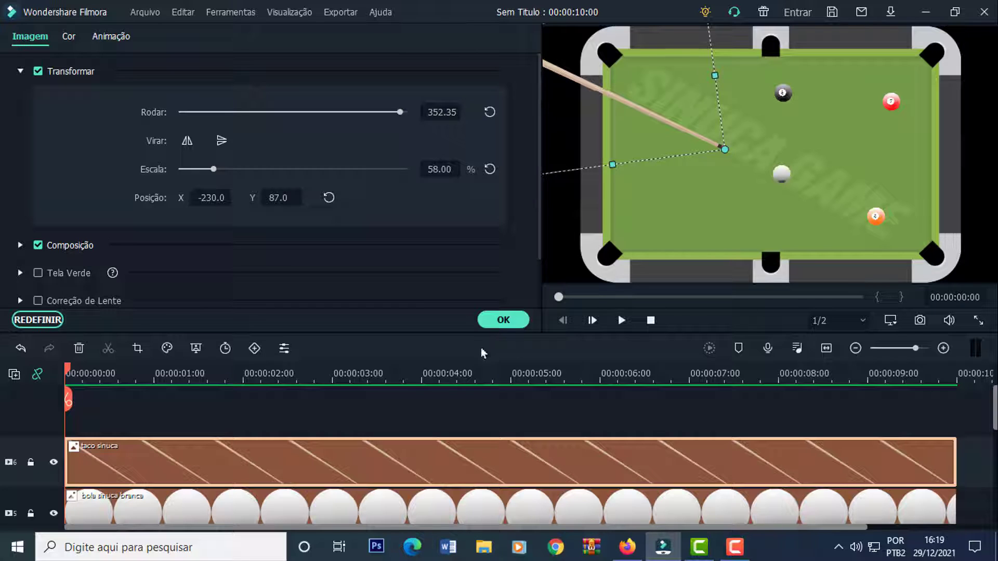
- Give the 8 ball a shadow with distance 1, blur 9 and opacity 50
click(497, 321)
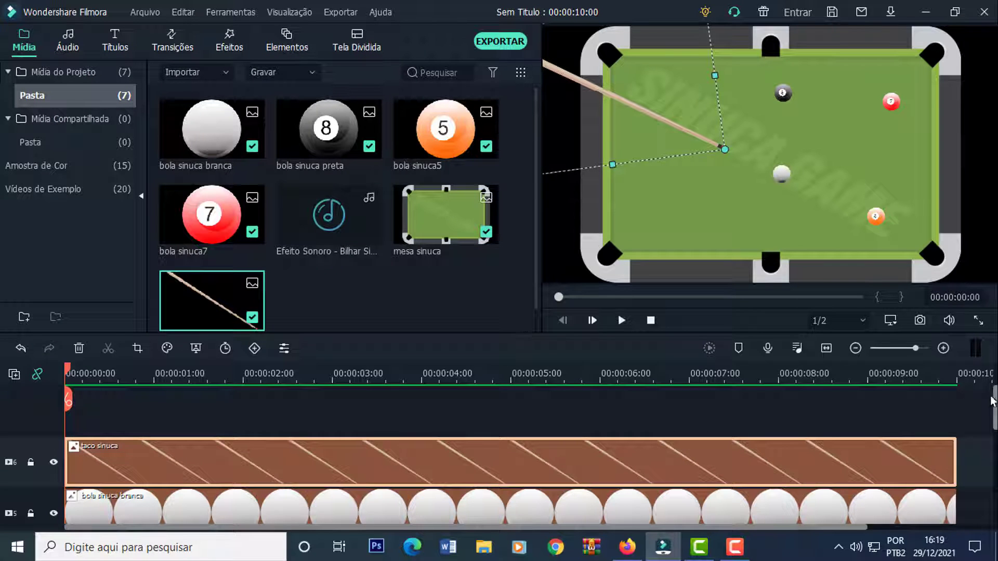
drag(993, 400, 993, 481)
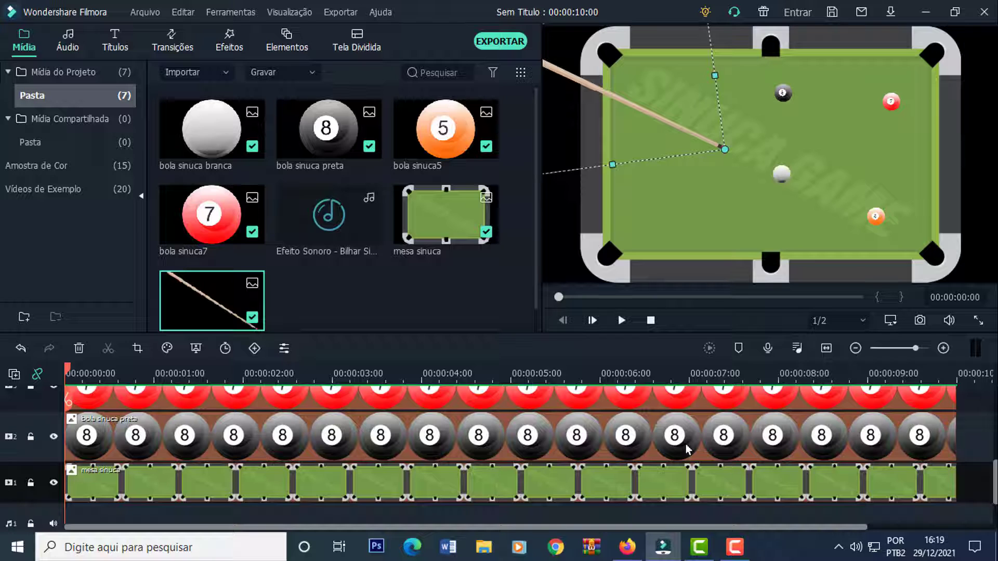
double_click(628, 442)
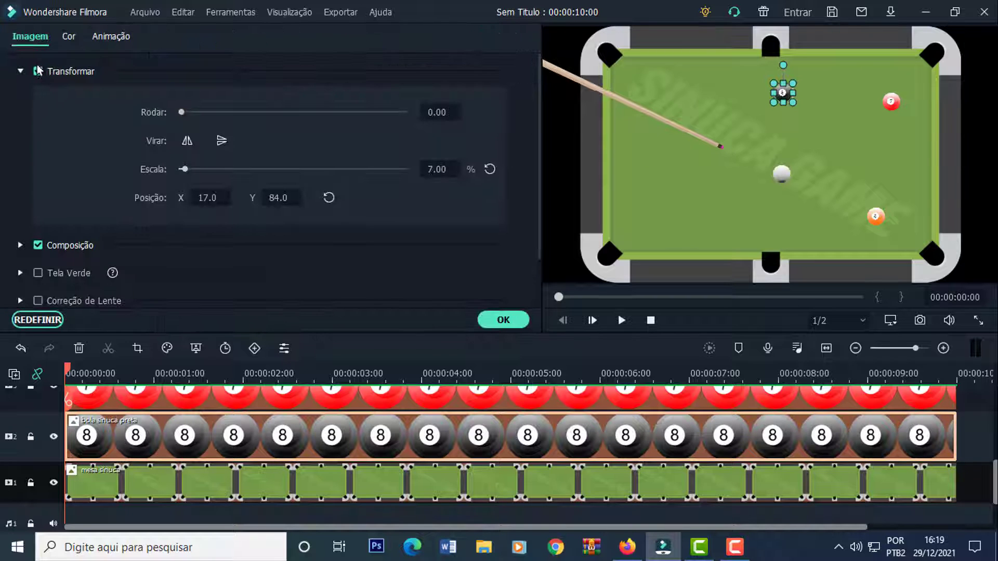
click(21, 70)
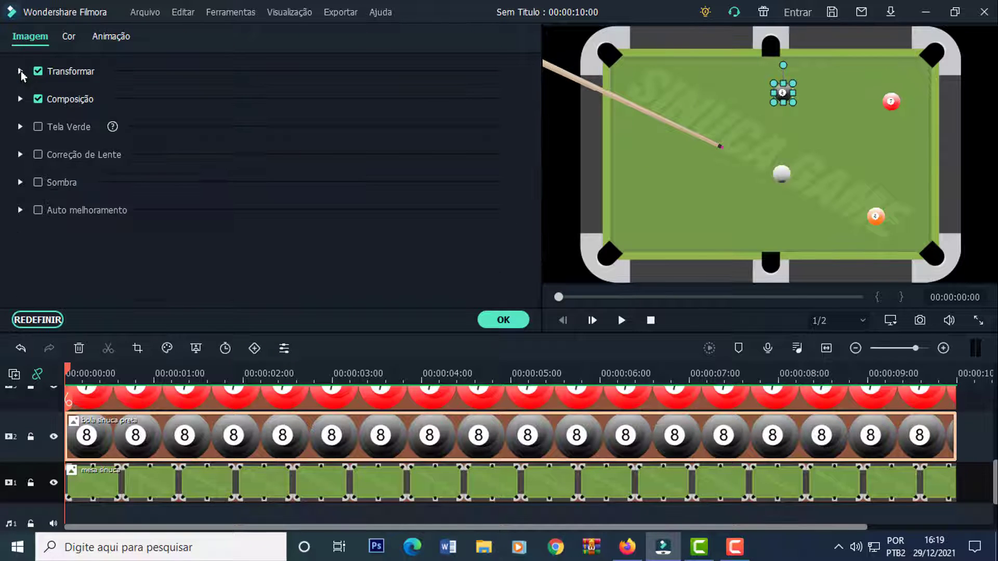
click(39, 182)
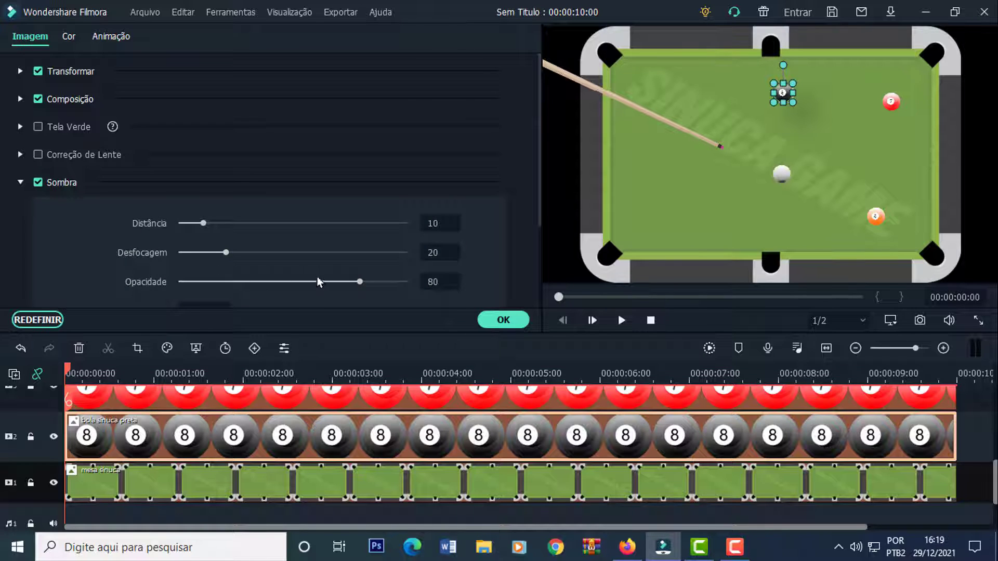
drag(226, 252, 201, 252)
drag(360, 281, 293, 281)
click(502, 321)
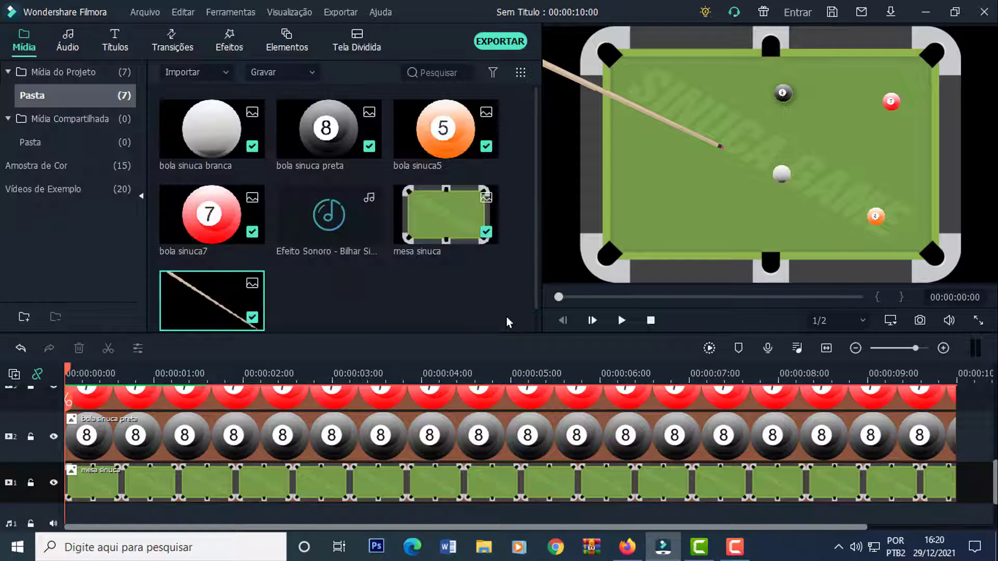
- Give the 7 ball a shadow with distance 1, opacity 50 and blur 9
scroll(379, 439, up, 1)
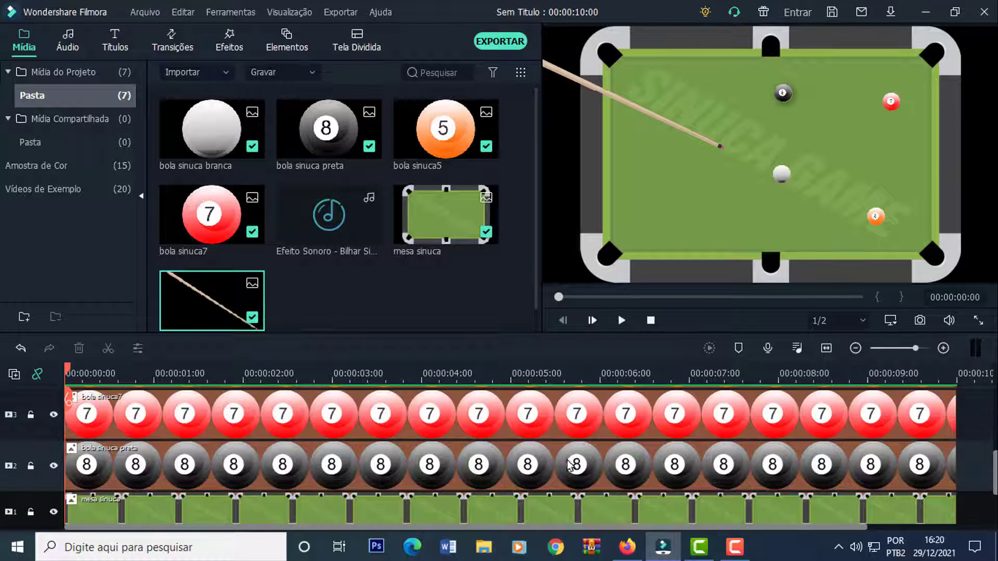
click(503, 429)
double_click(604, 430)
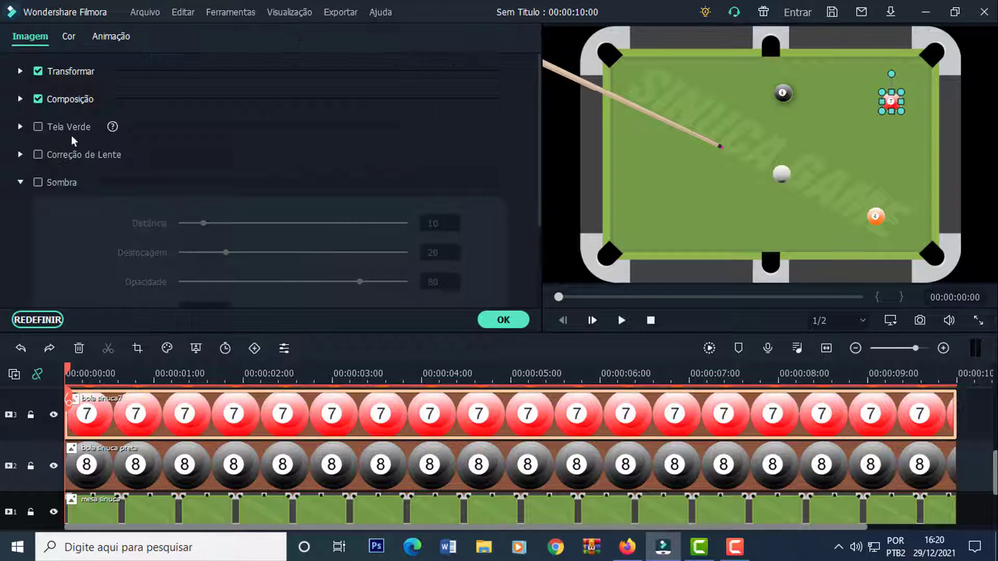
click(38, 182)
click(450, 225)
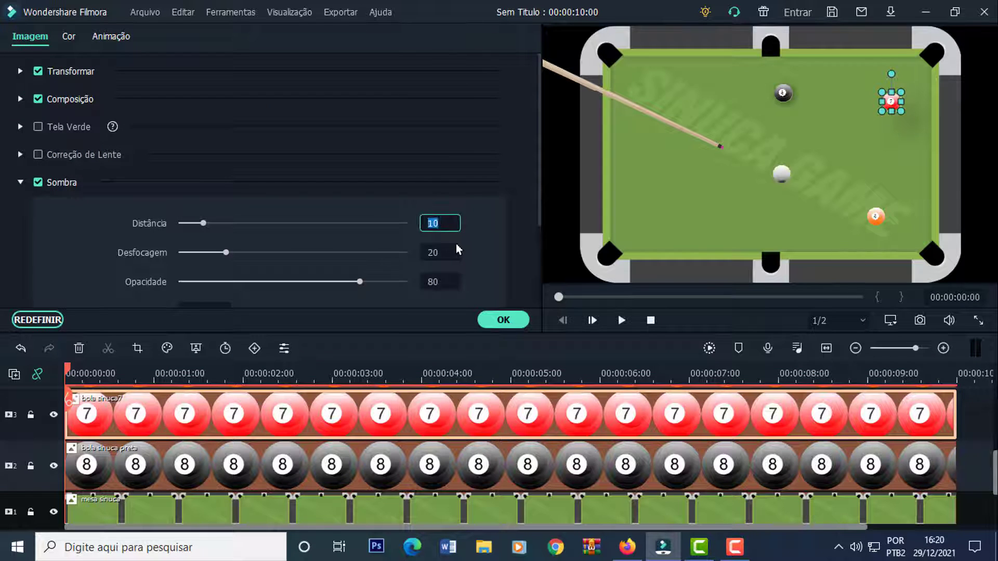
text(1)
key(Return)
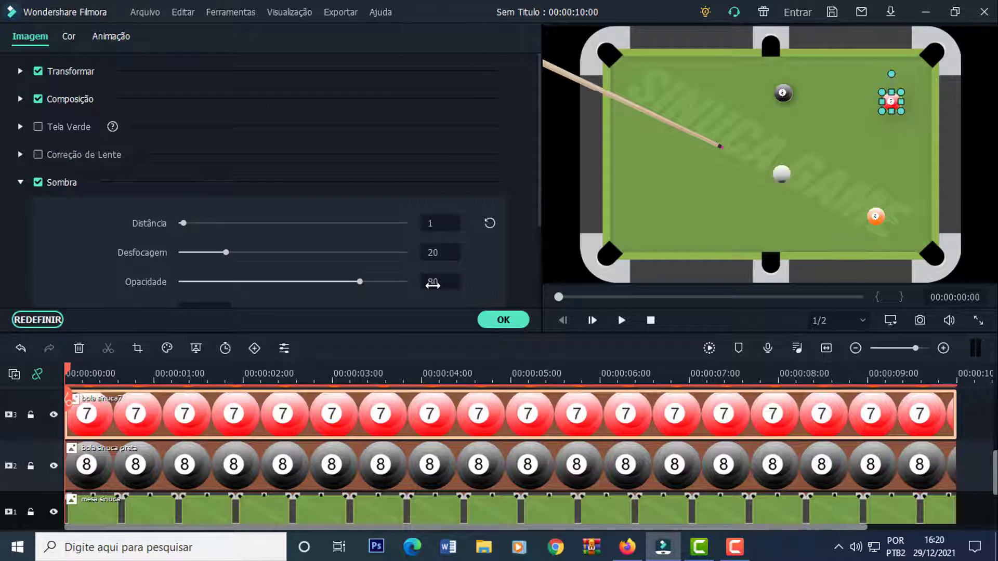
click(442, 278)
text(50)
key(Return)
click(437, 254)
text(9)
key(Return)
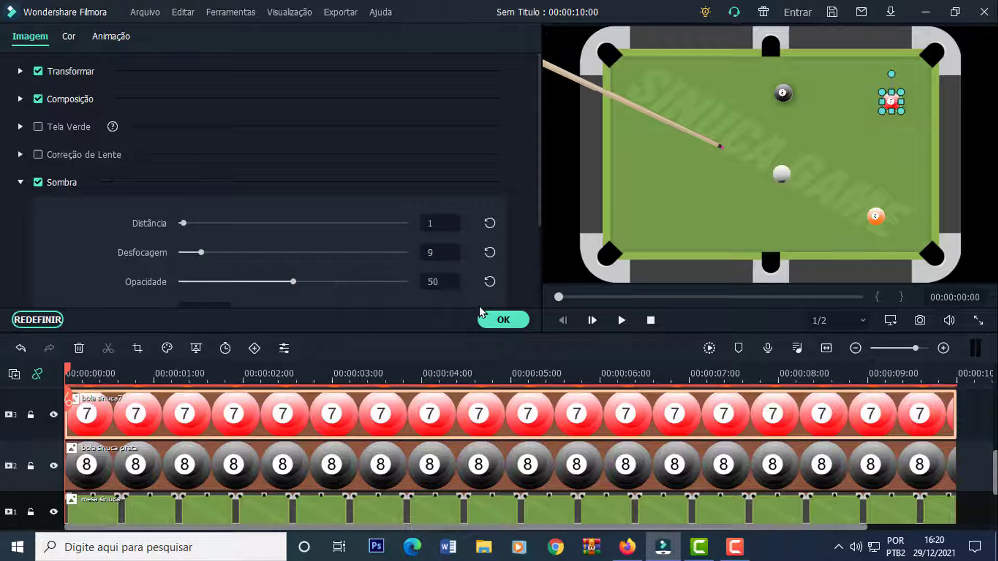
- Give the 5 ball a shadow with distance 1, blur 9 and opacity 50
scroll(995, 484, up, 3)
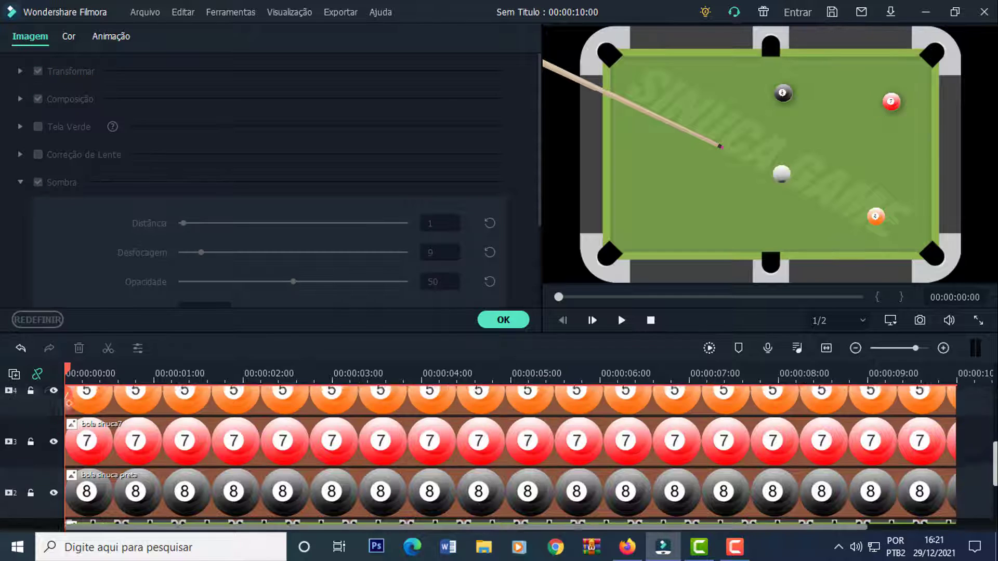
click(712, 448)
click(51, 182)
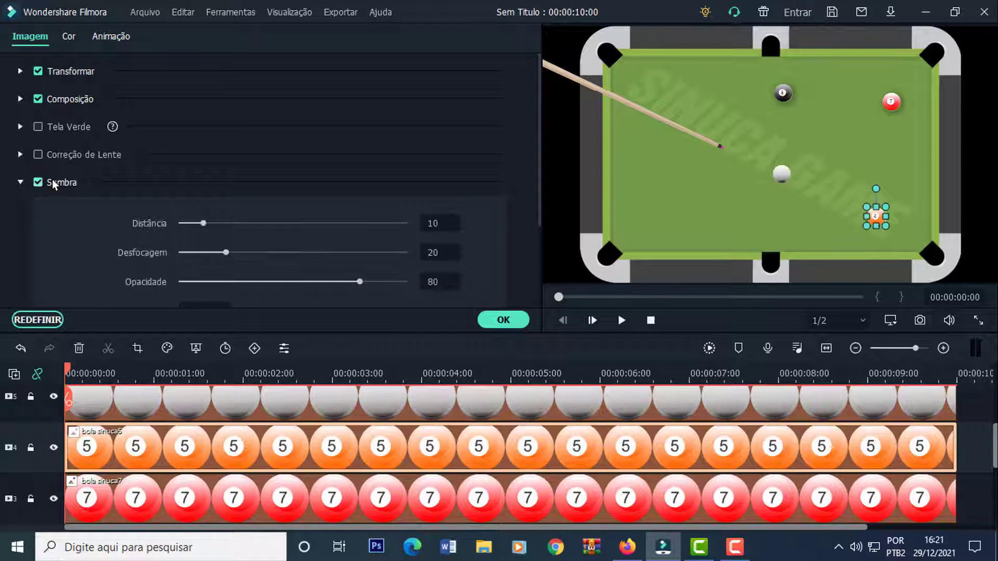
click(442, 227)
text(1)
key(Tab)
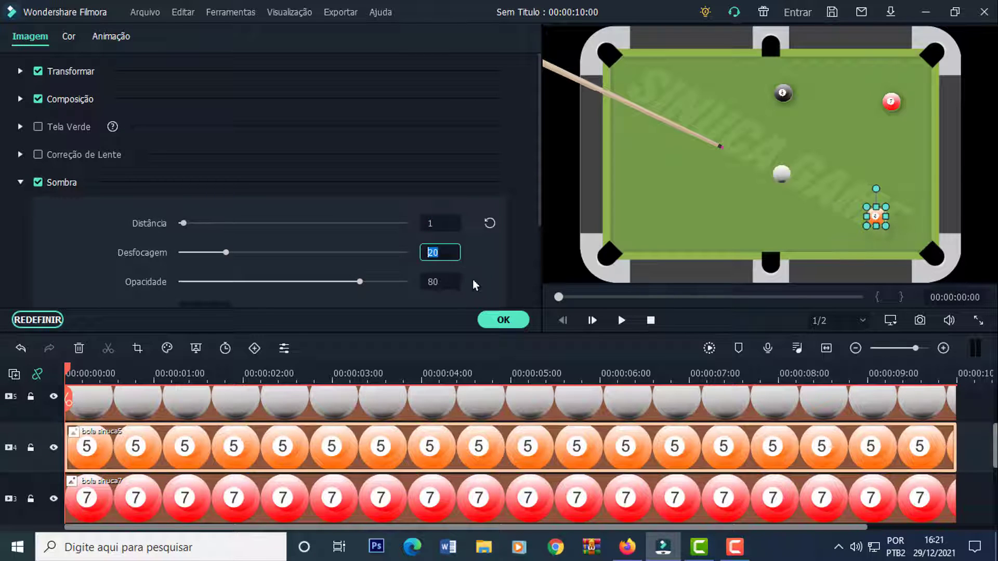
text(9)
key(Tab)
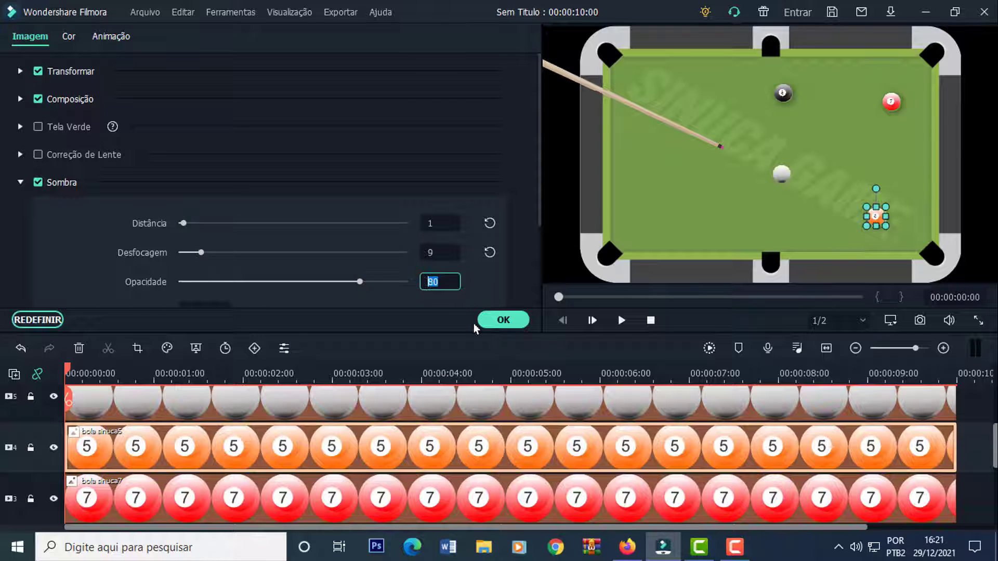
text(50)
click(504, 321)
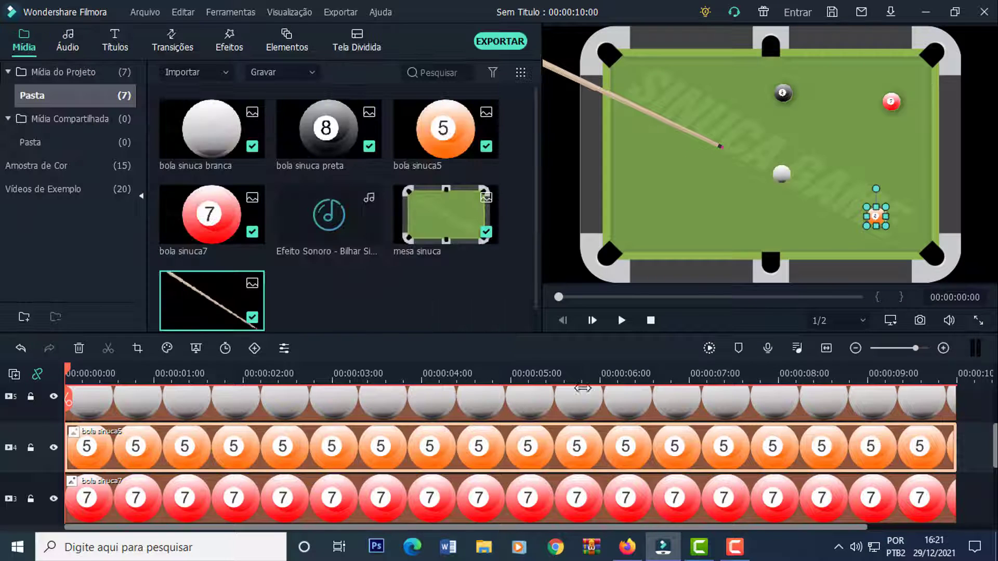
- Give the white ball a shadow with distance 1, blur 9 and opacity 50
drag(994, 449, 995, 433)
double_click(781, 452)
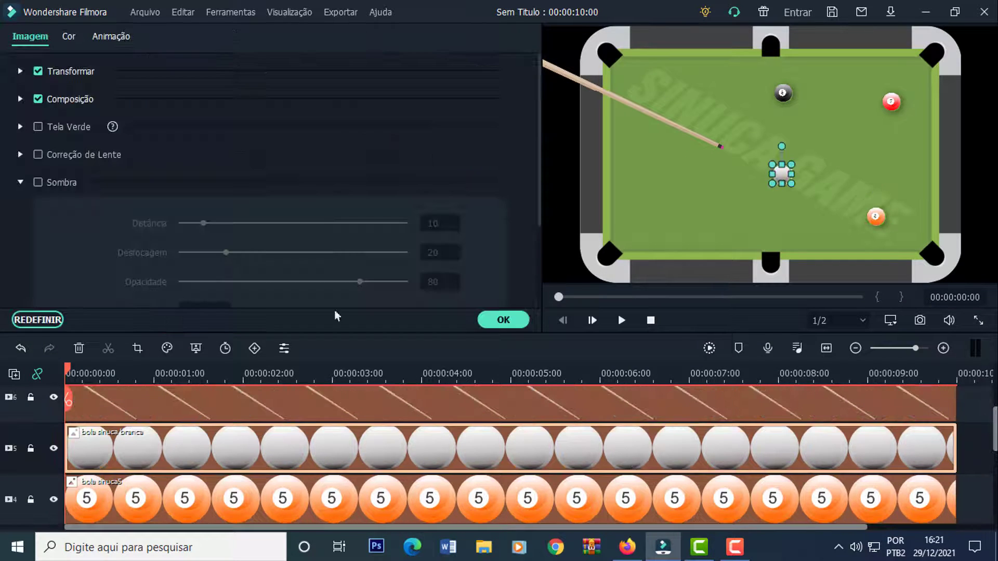
click(38, 182)
click(439, 224)
text(1)
key(Tab)
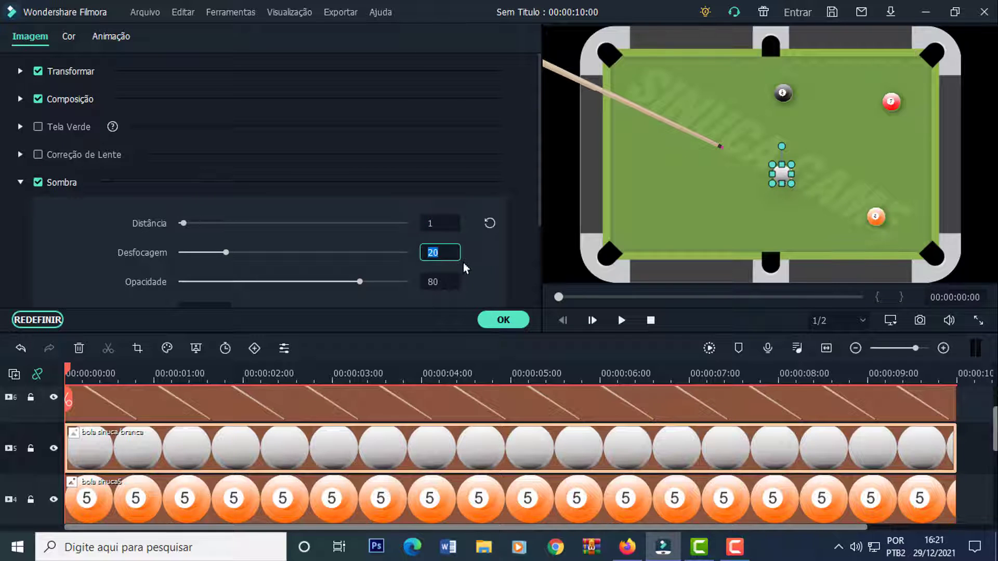
text(9)
key(Tab)
text(50)
click(504, 319)
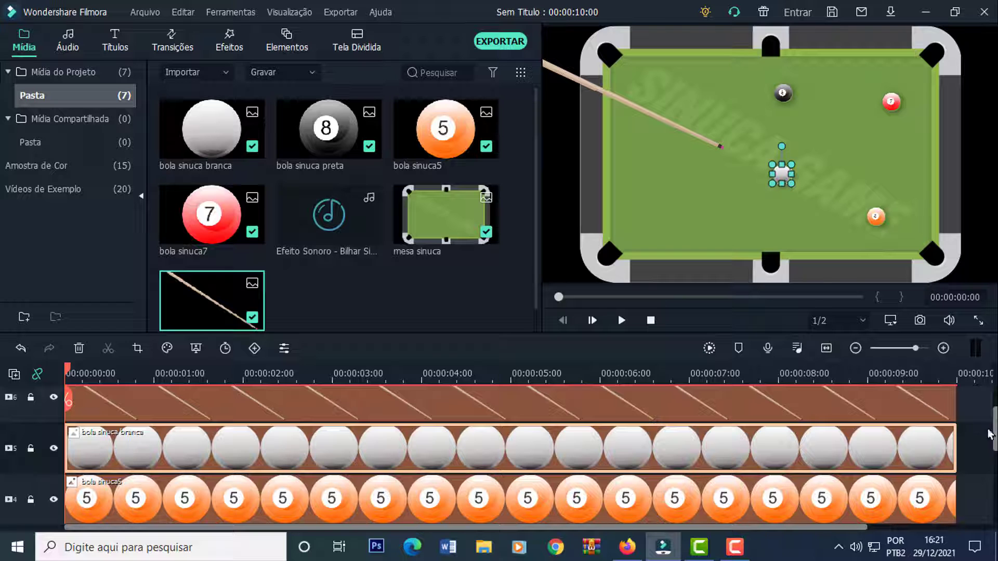
- Give the cue a shadow with distance 1, blur 9 and lowered opacity
scroll(994, 423, up, 2)
click(771, 457)
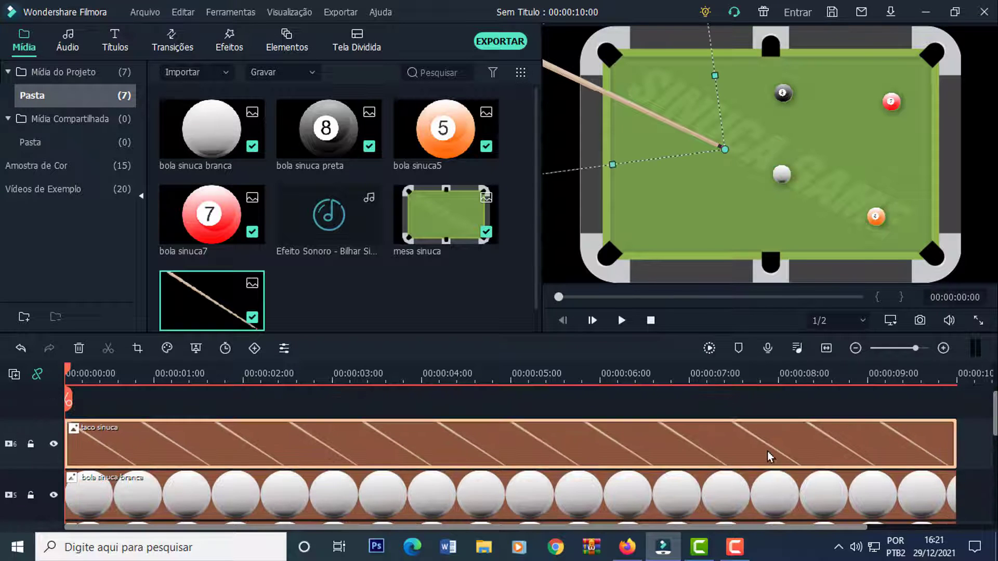
double_click(661, 452)
click(38, 182)
click(436, 222)
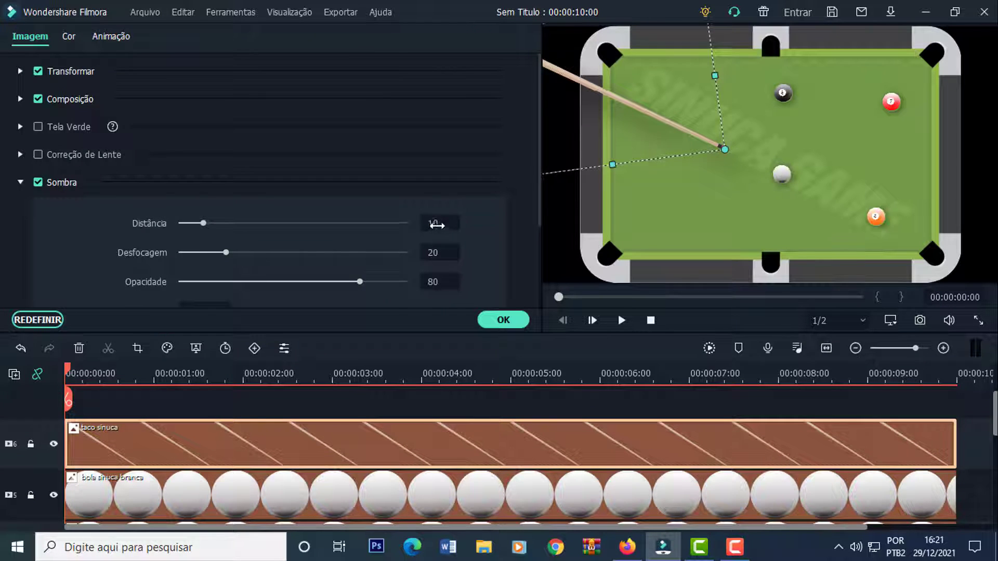
text(1)
key(Tab)
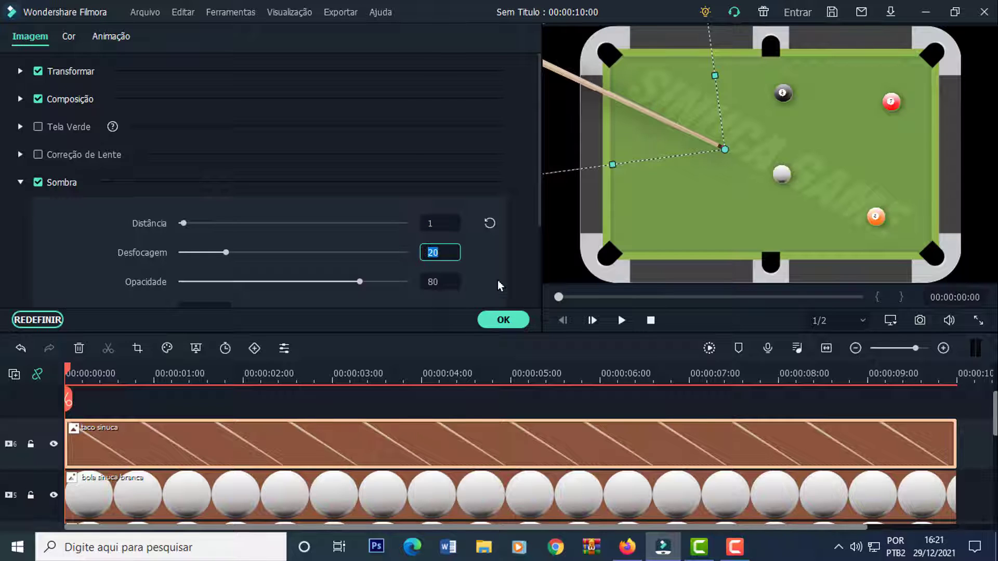
text(9)
click(450, 286)
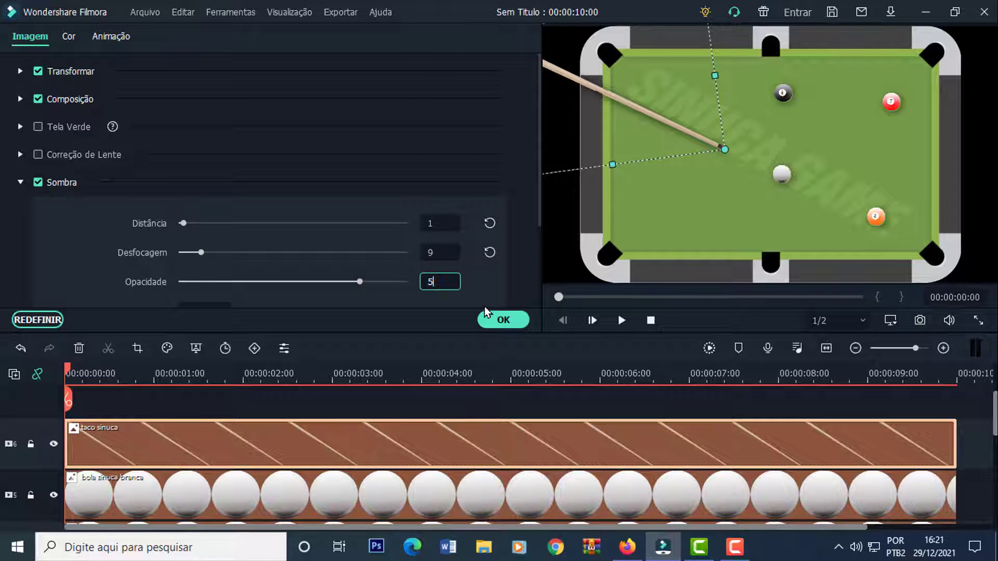
text(0)
click(494, 318)
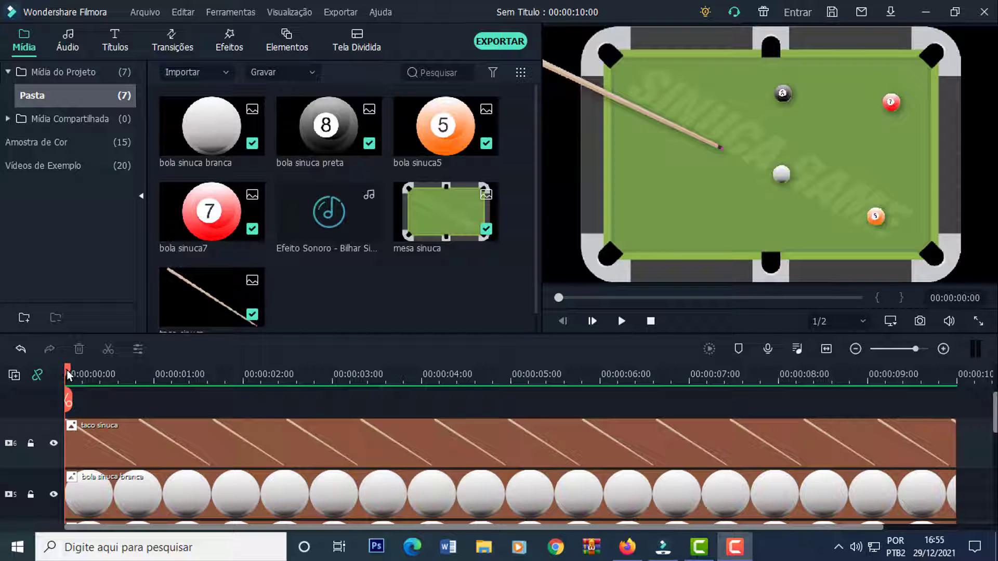
- Keyframe the cue at 1:00 and pull it back toward the upper left by 1:06
drag(68, 374, 158, 375)
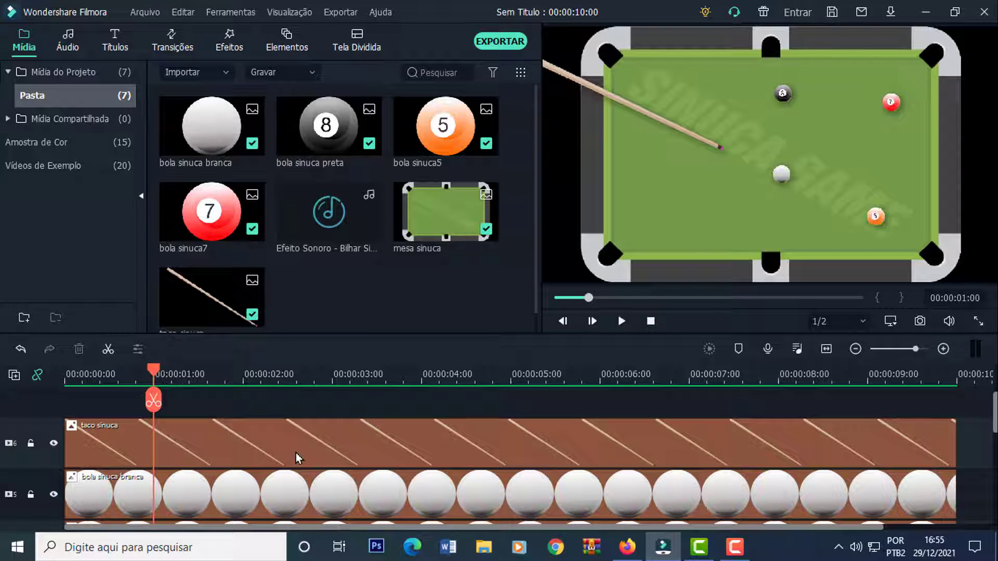
click(253, 445)
double_click(254, 445)
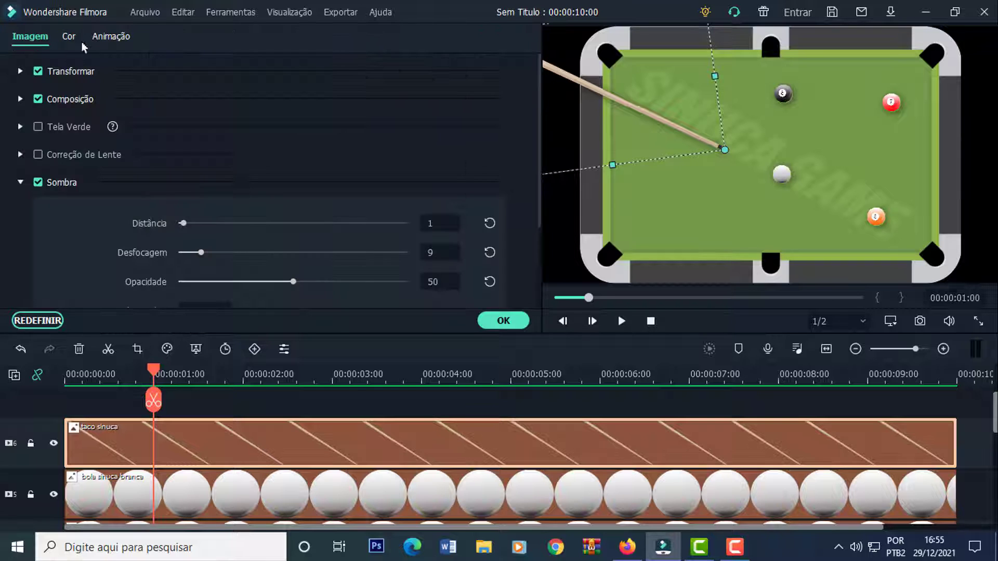
click(112, 36)
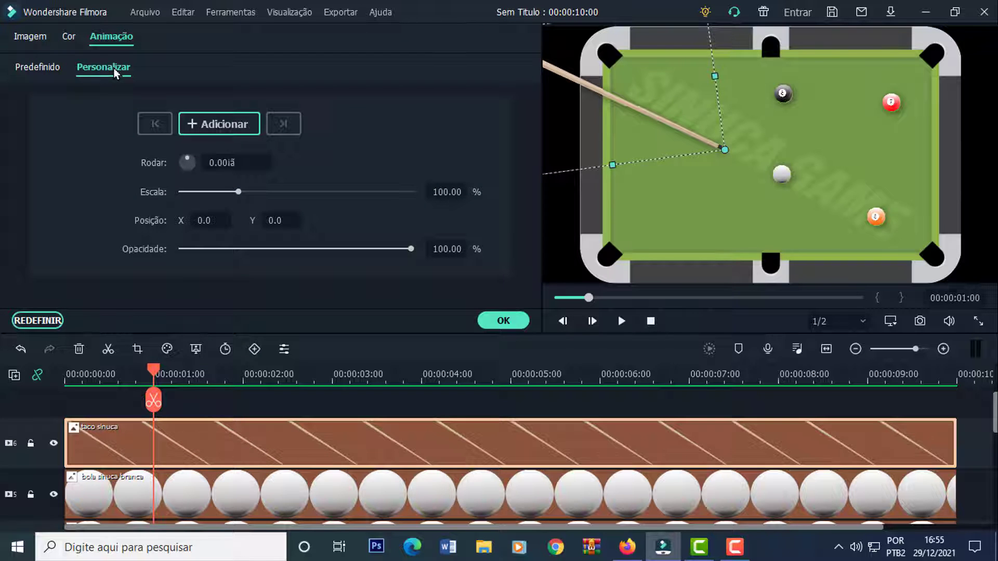
click(224, 124)
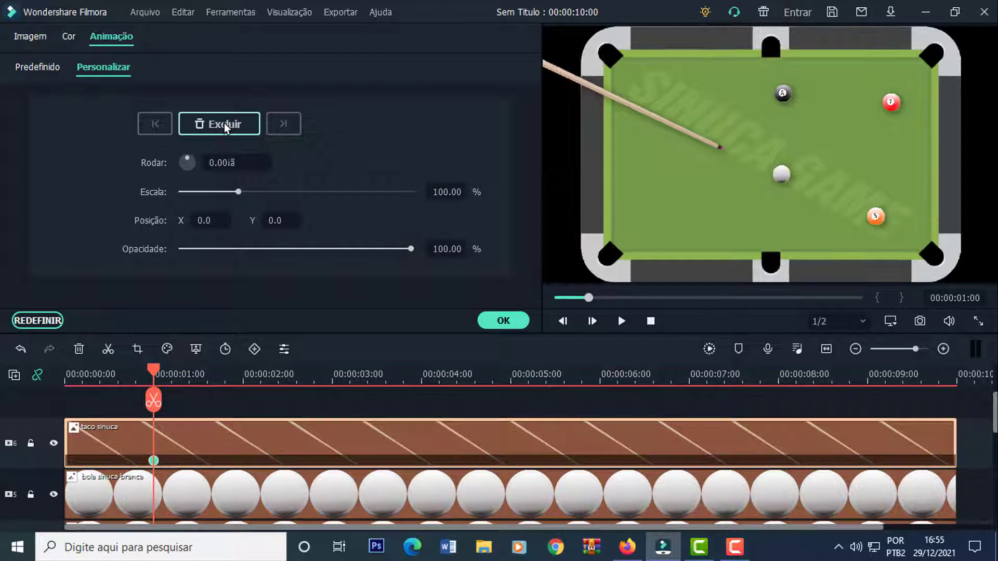
drag(155, 374, 180, 377)
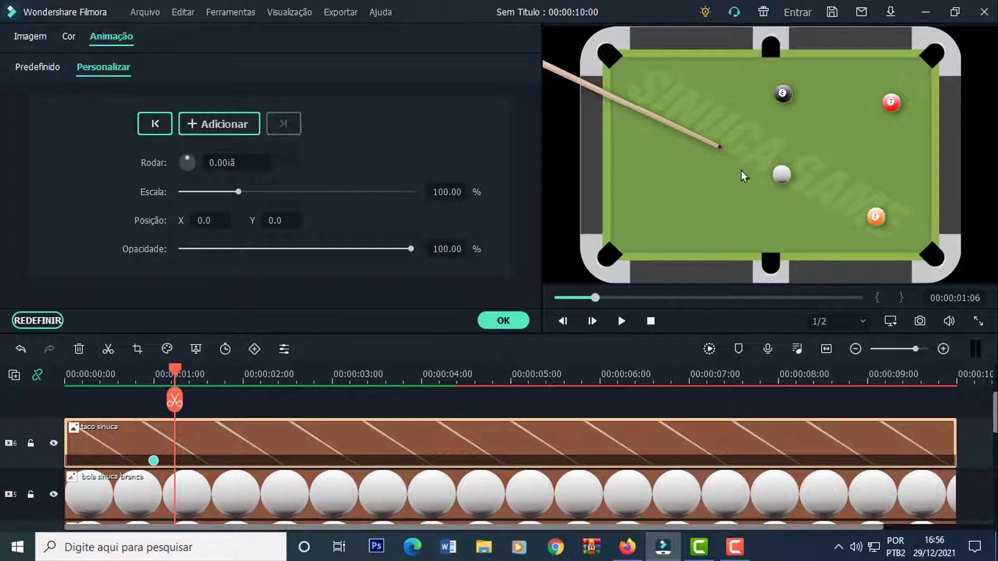
drag(681, 129, 575, 76)
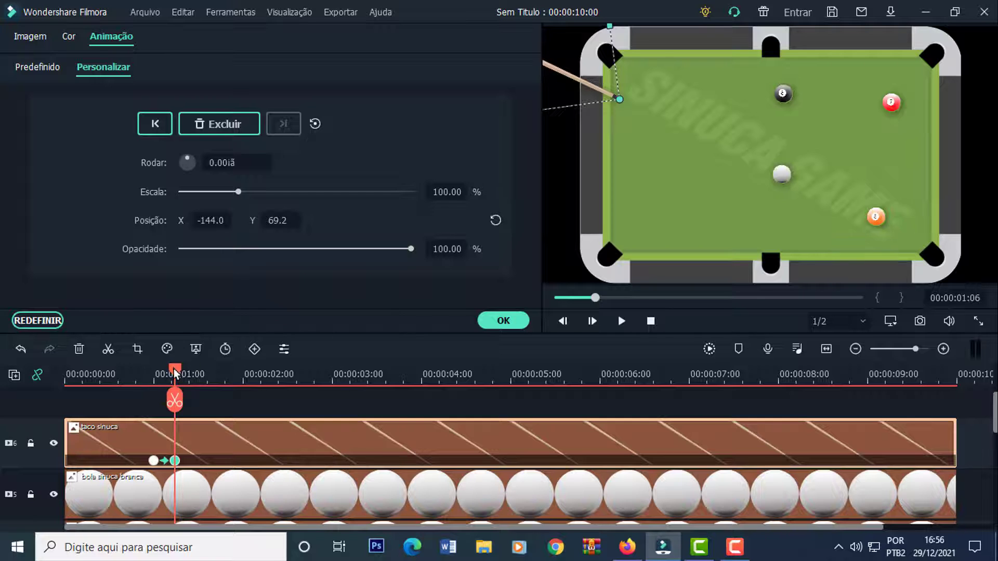
mouse_move(175, 371)
mouse_down()
mouse_move(141, 372)
mouse_move(177, 375)
mouse_up()
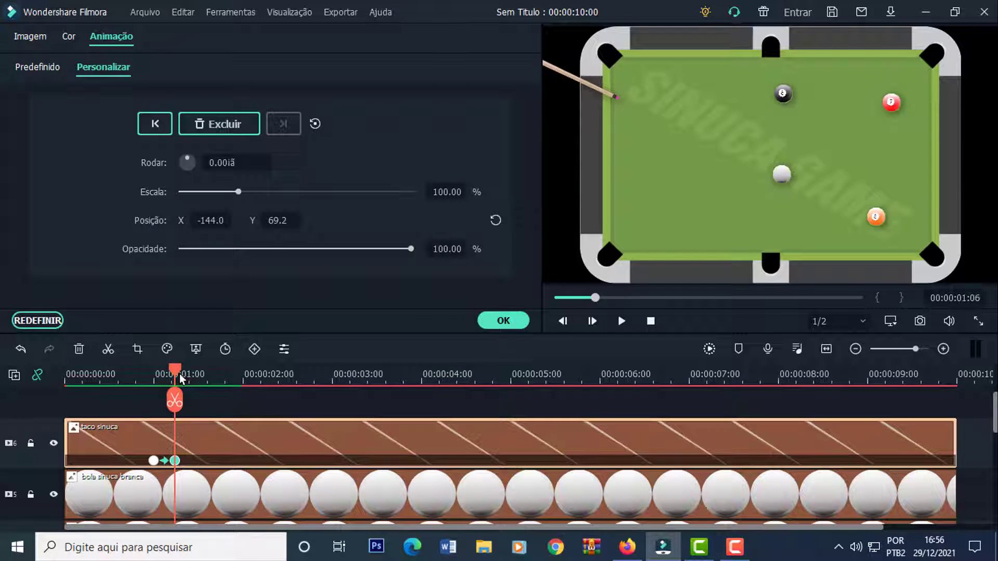
- Keyframe the cue at 2:00 and drive its tip into the white ball, ending at X 67, Y -29.8
drag(181, 378, 264, 373)
click(220, 129)
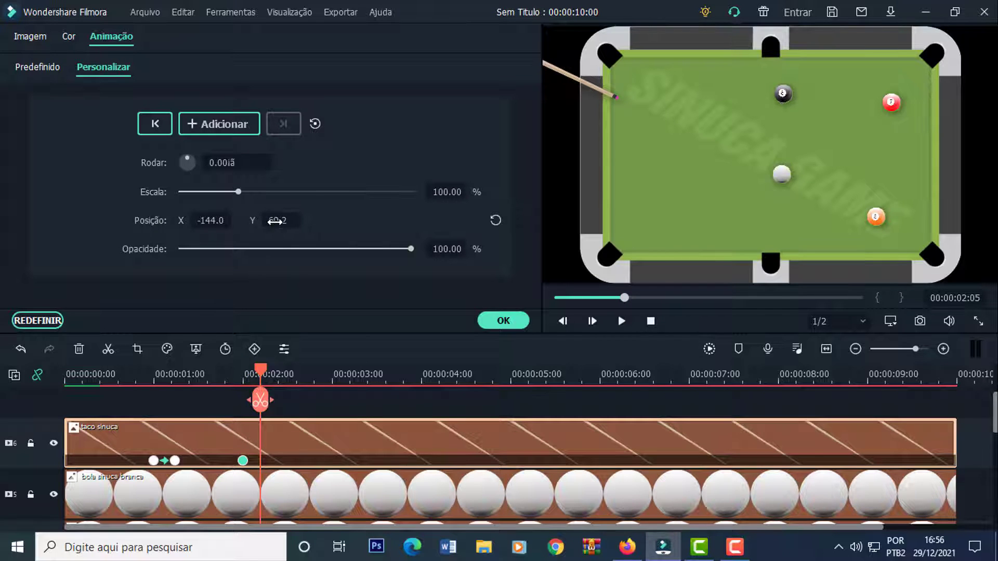
drag(275, 221, 287, 221)
key(ctrl+z)
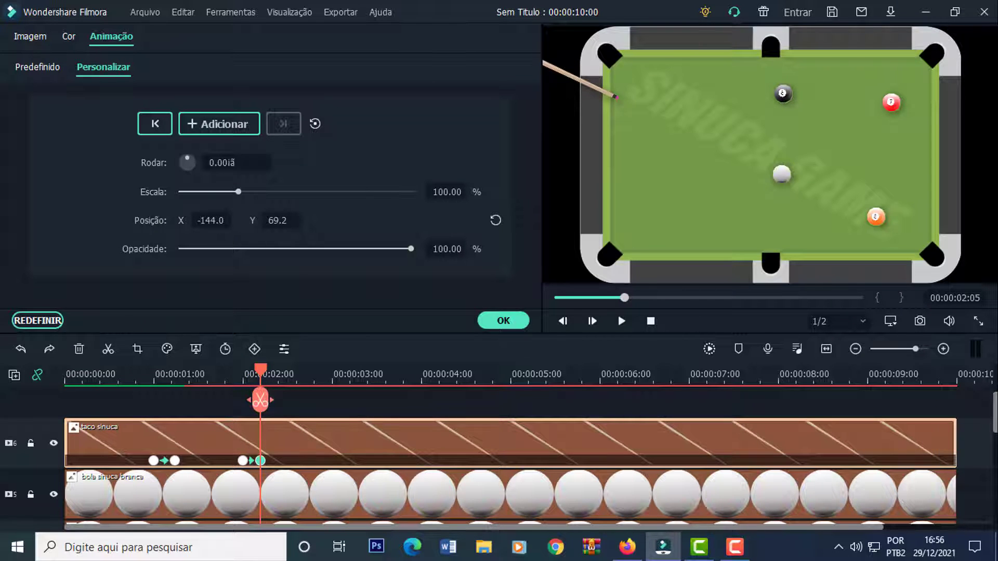
drag(211, 223, 244, 256)
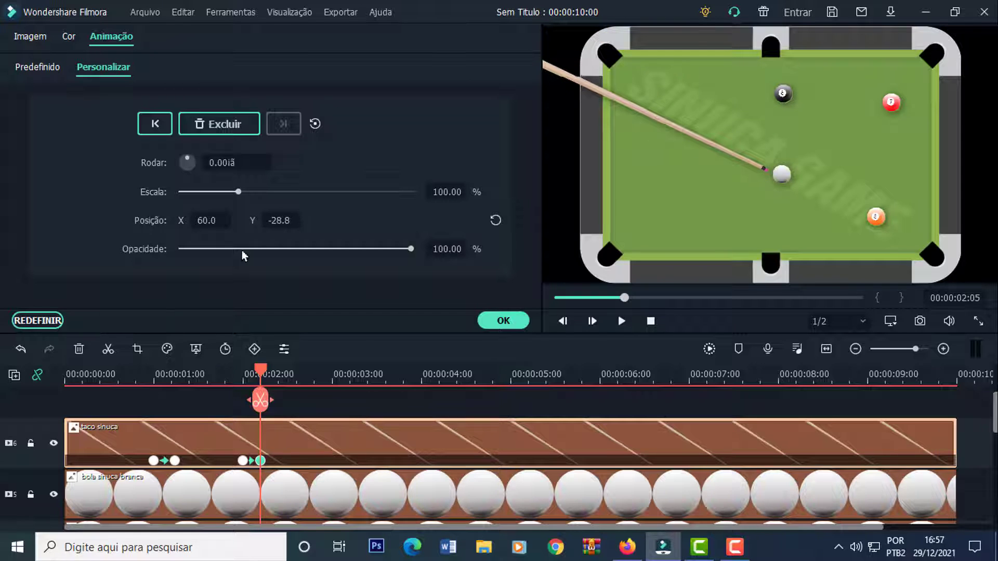
drag(221, 221, 278, 222)
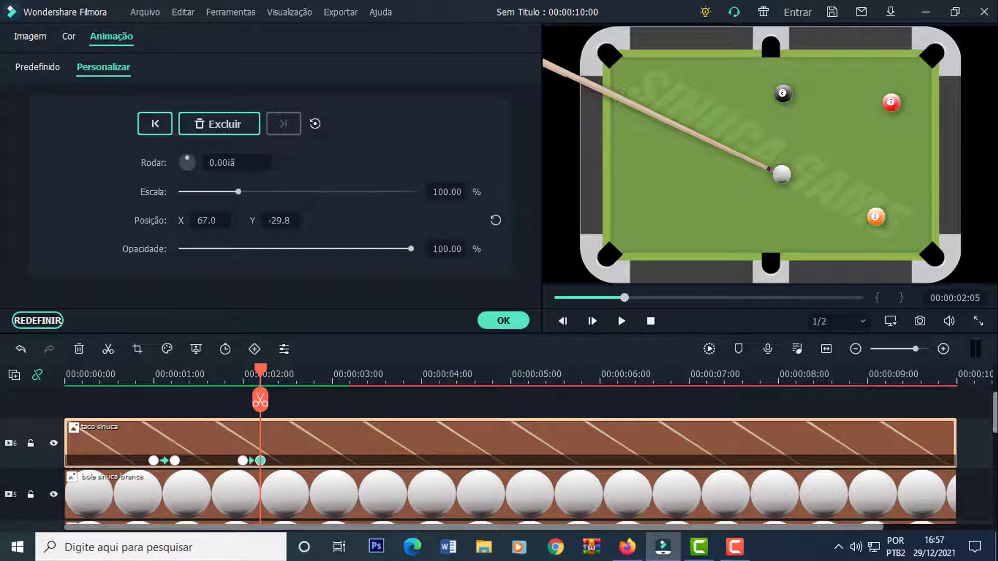
scroll(328, 468, down, 1)
click(317, 456)
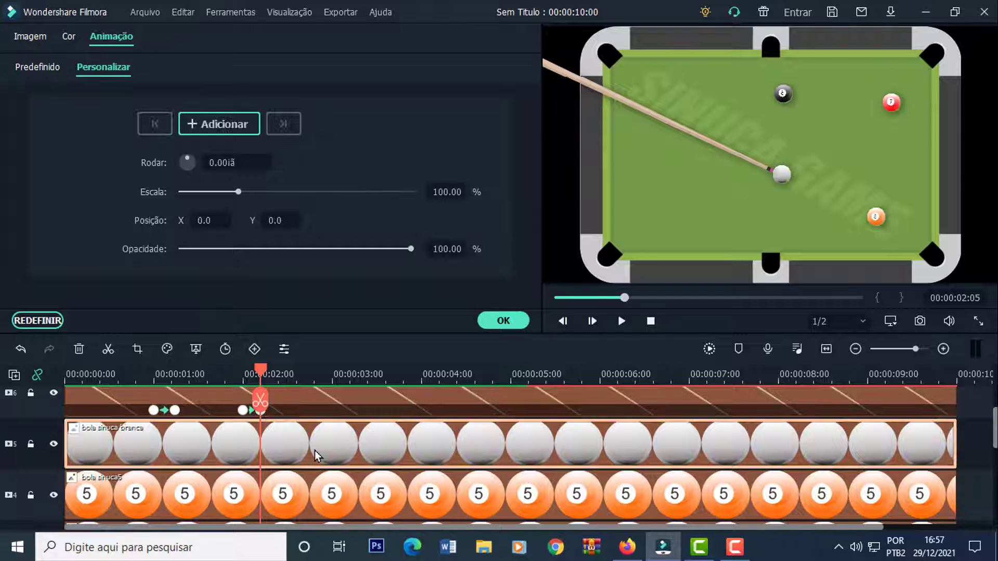
- Keyframe the white ball at 2:05, then spin it to 442° and move it to X 107, Y -46 by 2:10
click(229, 126)
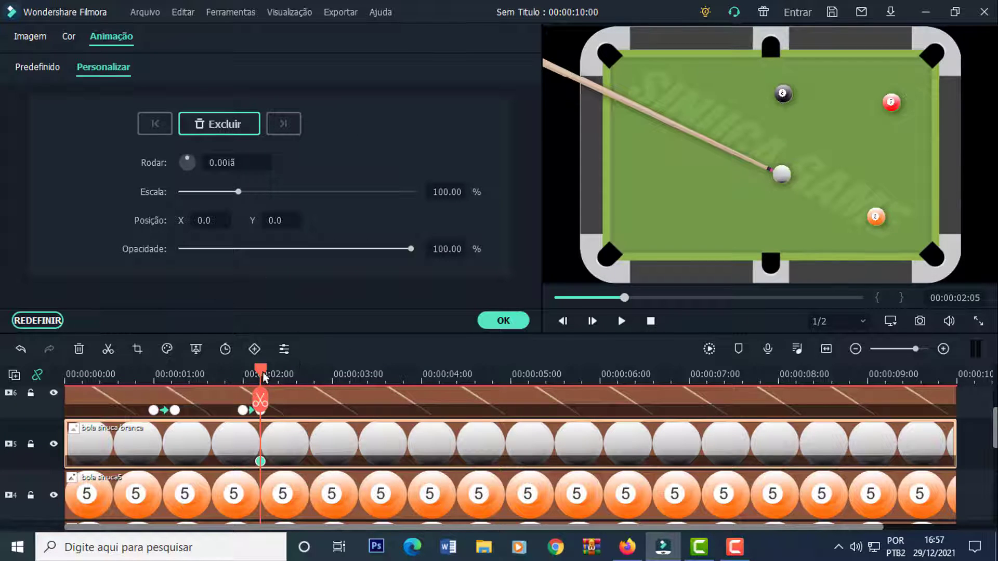
drag(264, 378, 279, 378)
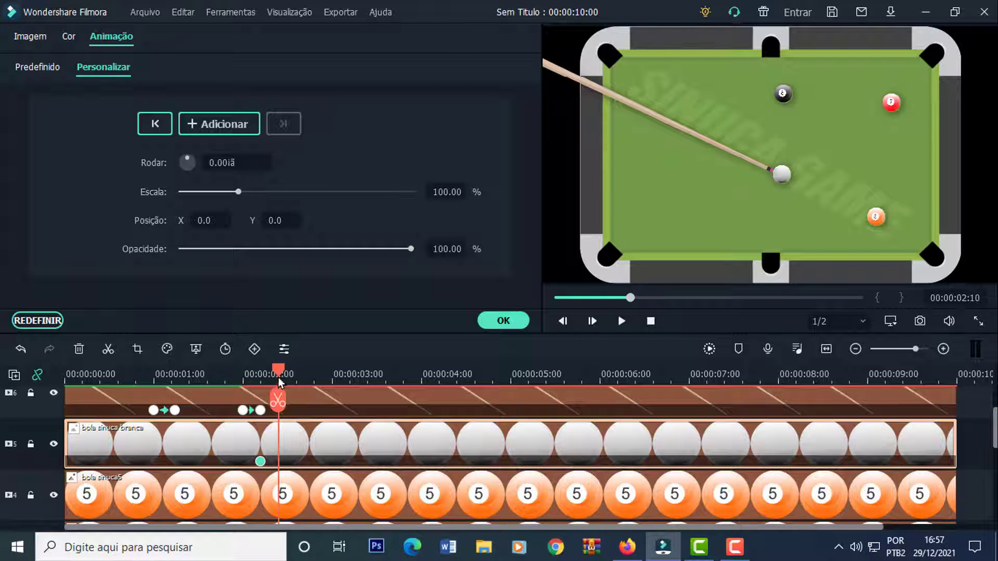
drag(225, 164, 455, 164)
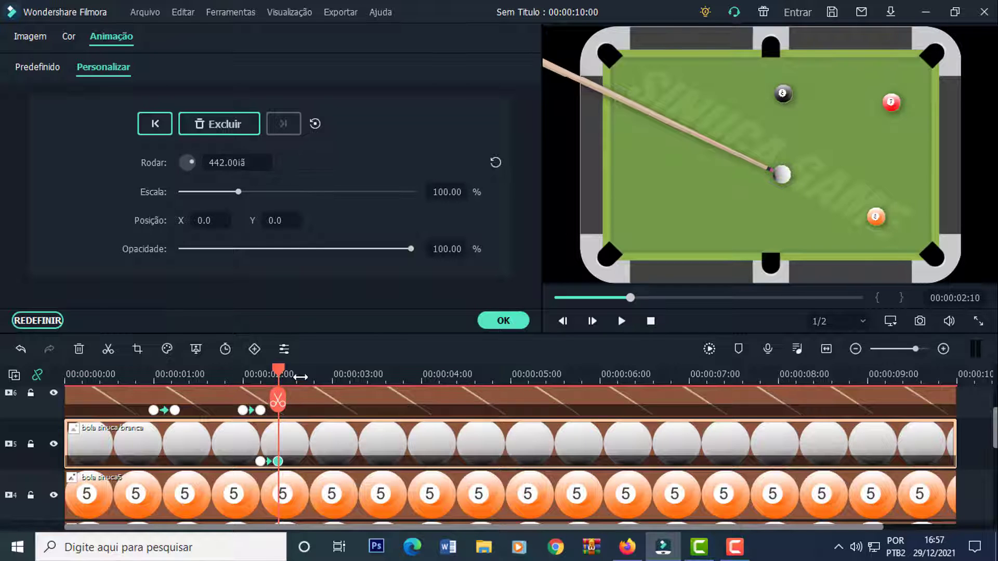
mouse_move(209, 220)
mouse_down()
mouse_move(265, 223)
mouse_move(276, 238)
mouse_move(273, 221)
mouse_move(215, 221)
mouse_move(281, 224)
mouse_move(211, 220)
mouse_up()
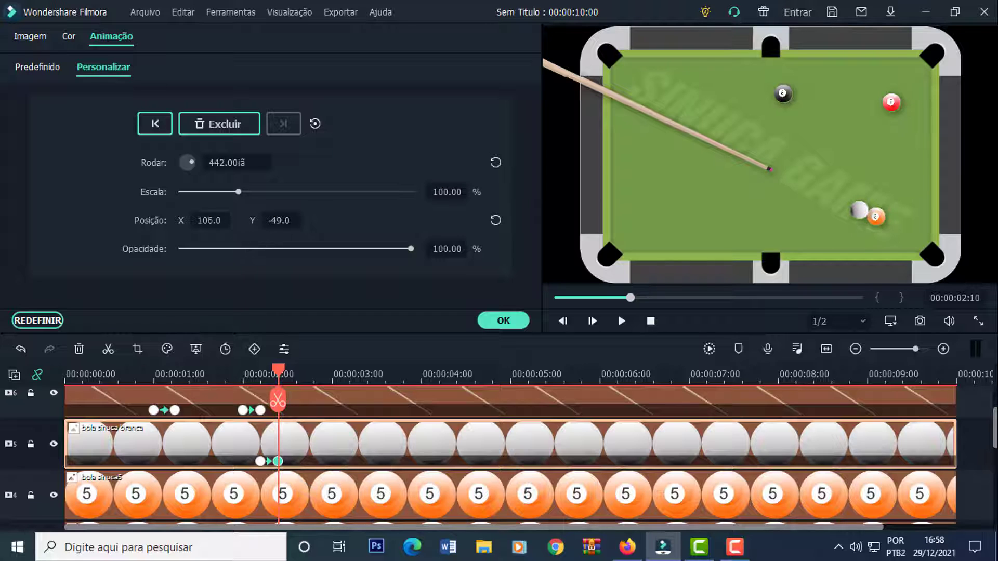
drag(280, 225, 283, 226)
drag(215, 224, 218, 223)
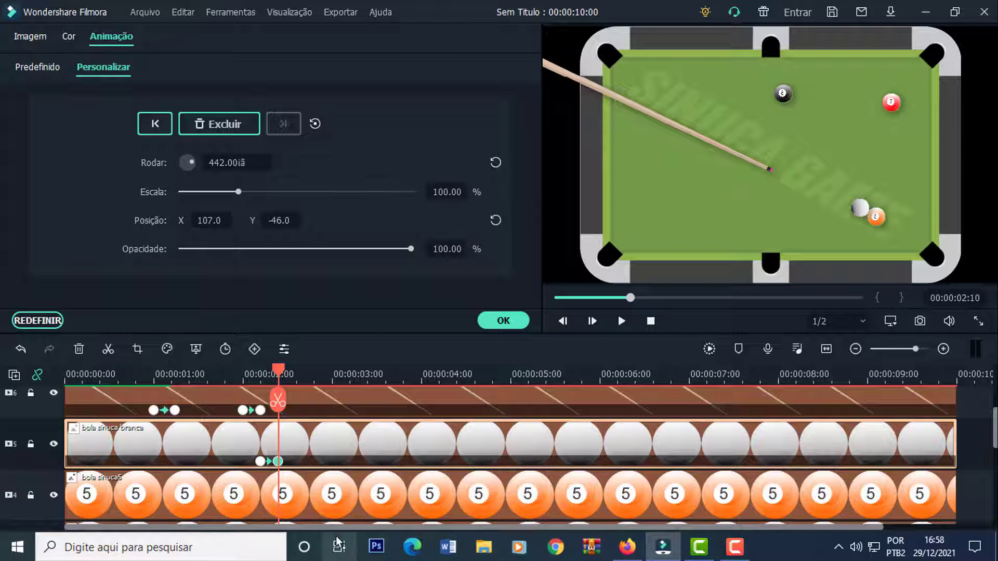
scroll(993, 436, down, 1)
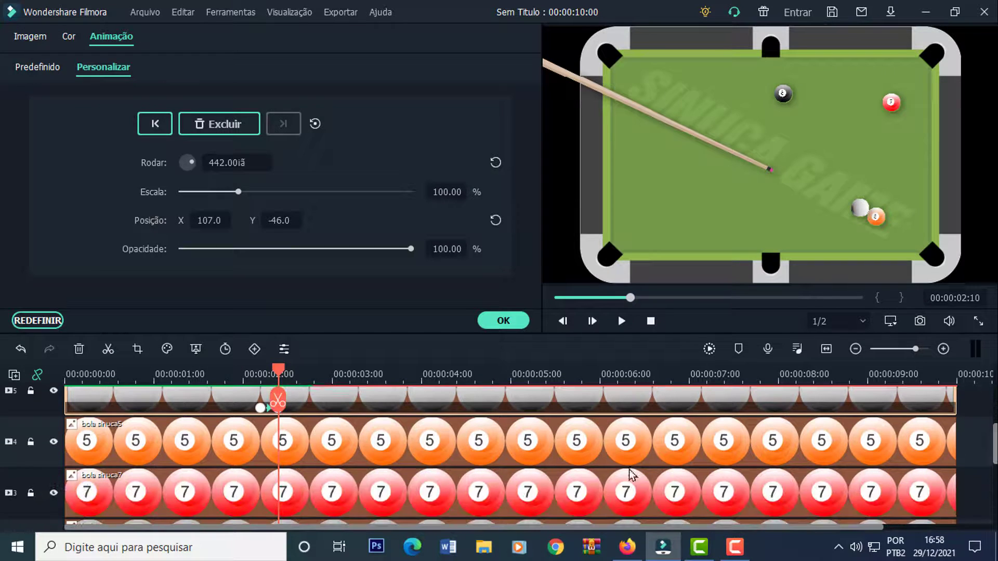
- Keyframe the 5 ball at 2:10 and roll it into the bottom-right pocket at X 78, Y -53 by 2:15
click(322, 439)
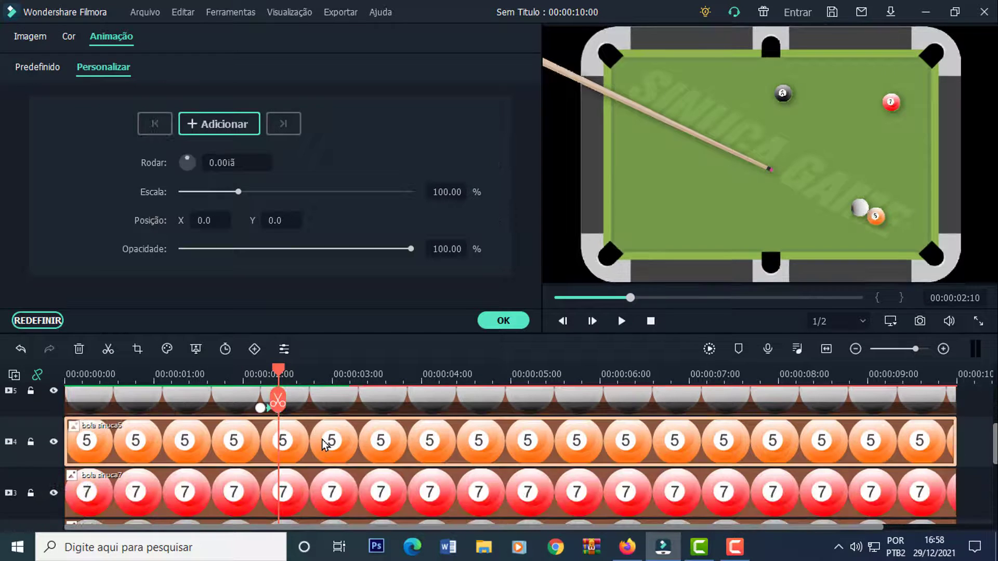
click(226, 129)
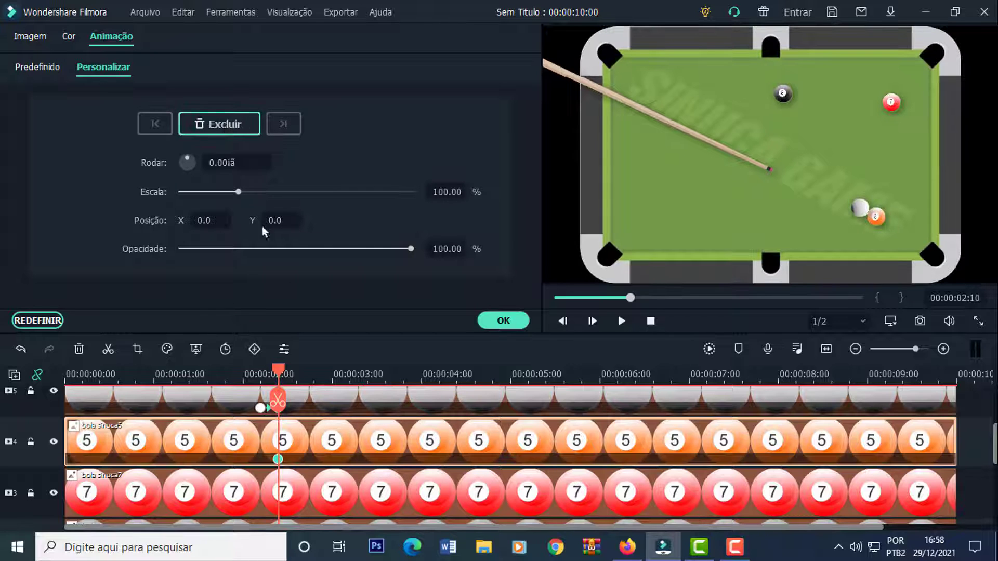
click(284, 373)
click(295, 376)
click(300, 375)
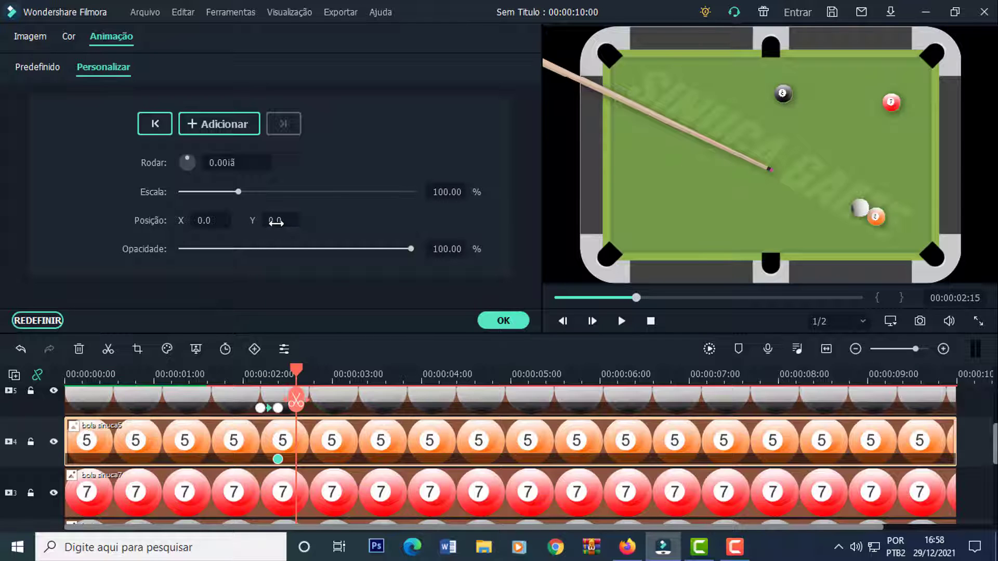
mouse_move(260, 225)
mouse_down()
mouse_move(204, 240)
mouse_move(214, 226)
mouse_move(278, 222)
mouse_up()
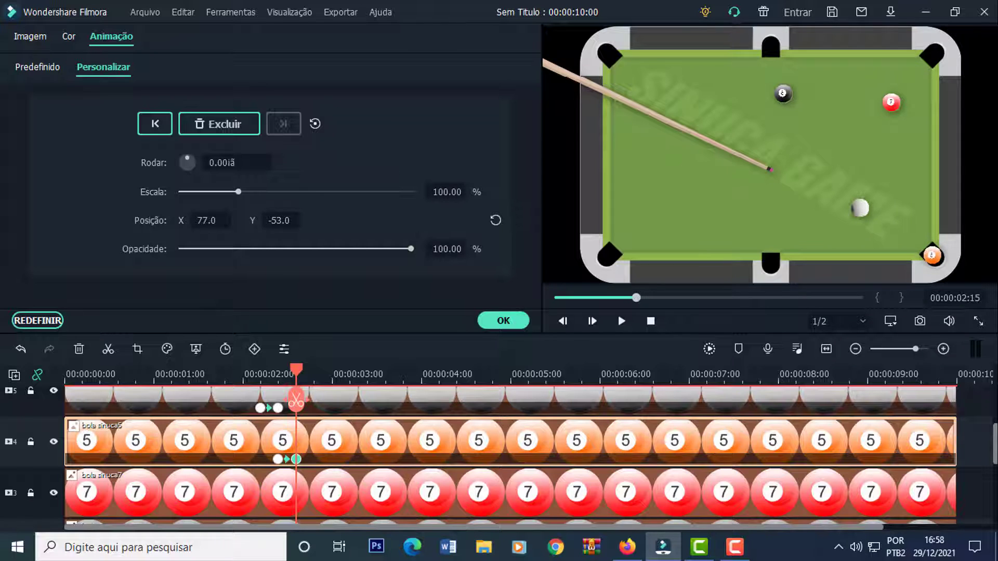
drag(206, 222, 208, 223)
- Shrink the 5 ball to 0% scale at 2:20 and preview the animation from the start
drag(296, 377, 317, 382)
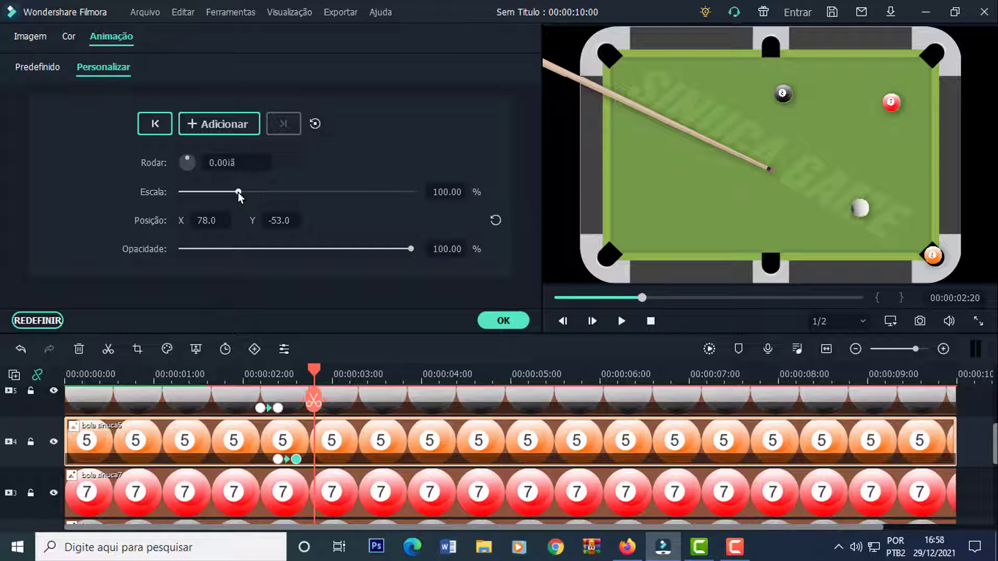
drag(240, 192, 200, 192)
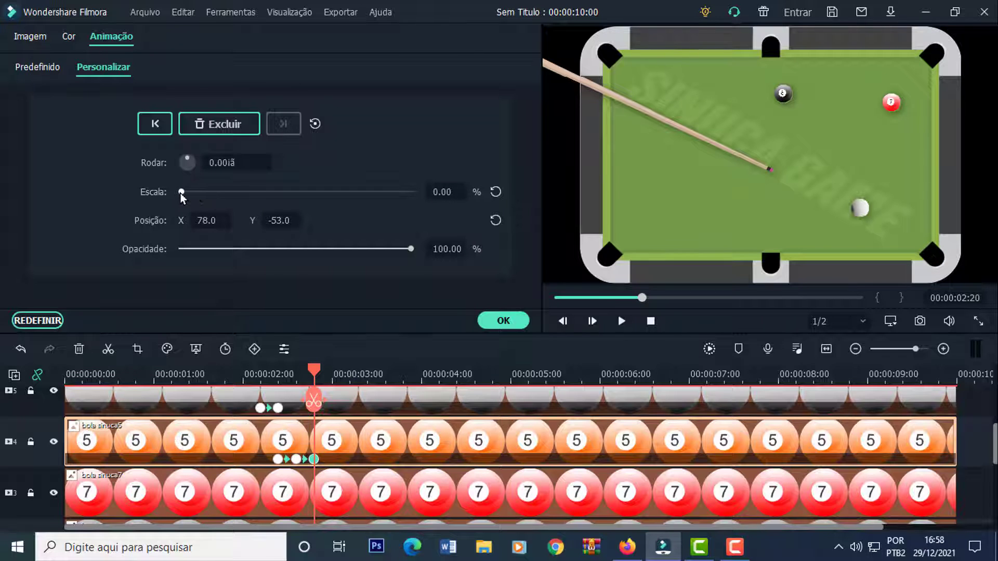
drag(314, 377, 67, 377)
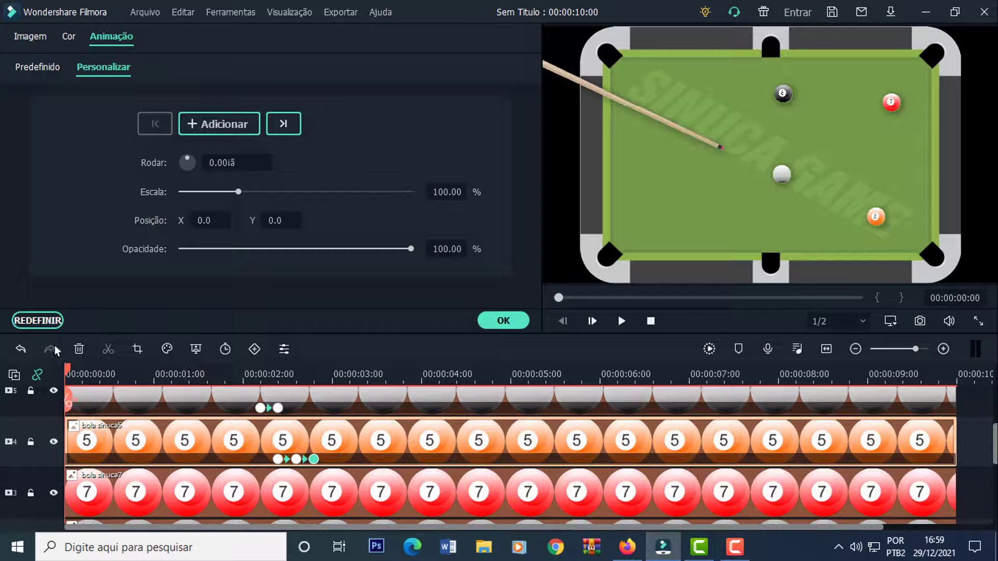
click(619, 322)
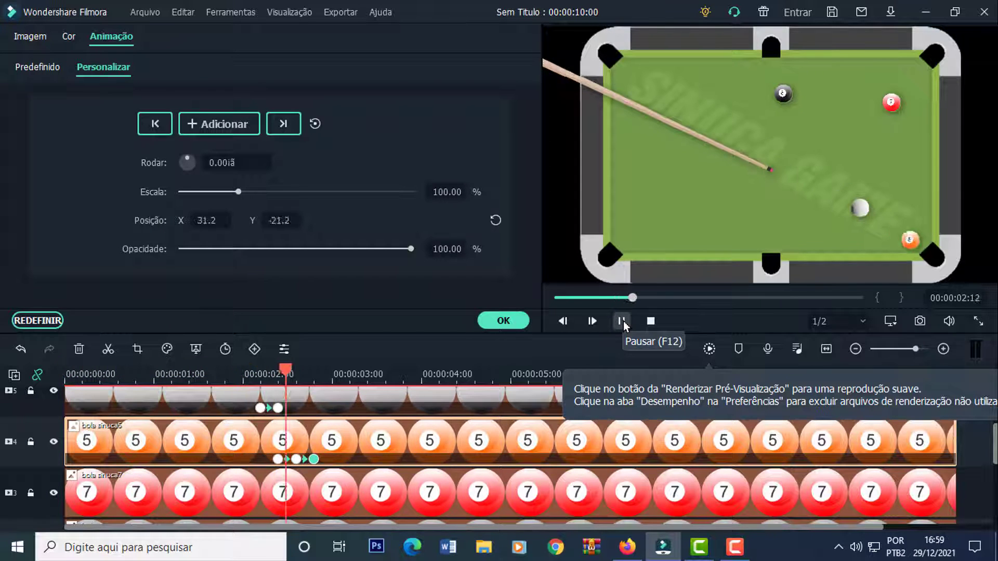
click(621, 321)
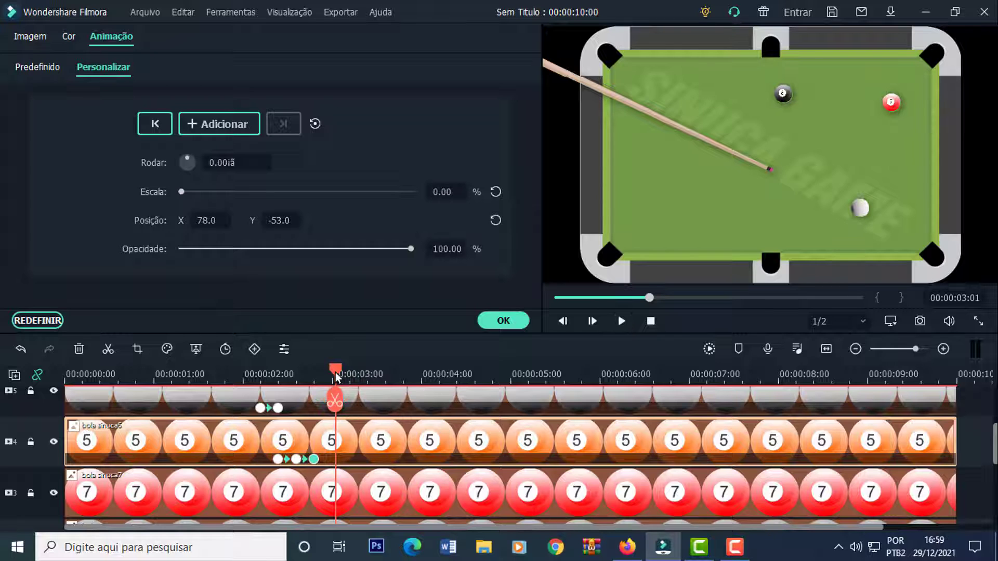
drag(335, 377, 317, 378)
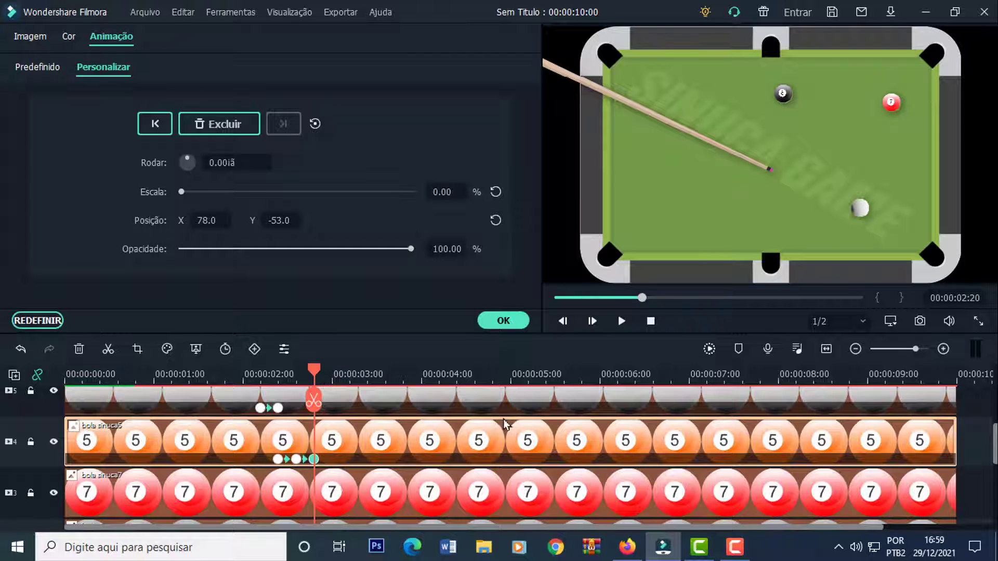
- At 2:20, move the white ball to X 79, Y -3 and spin it to 1270°
click(382, 409)
drag(995, 436, 996, 426)
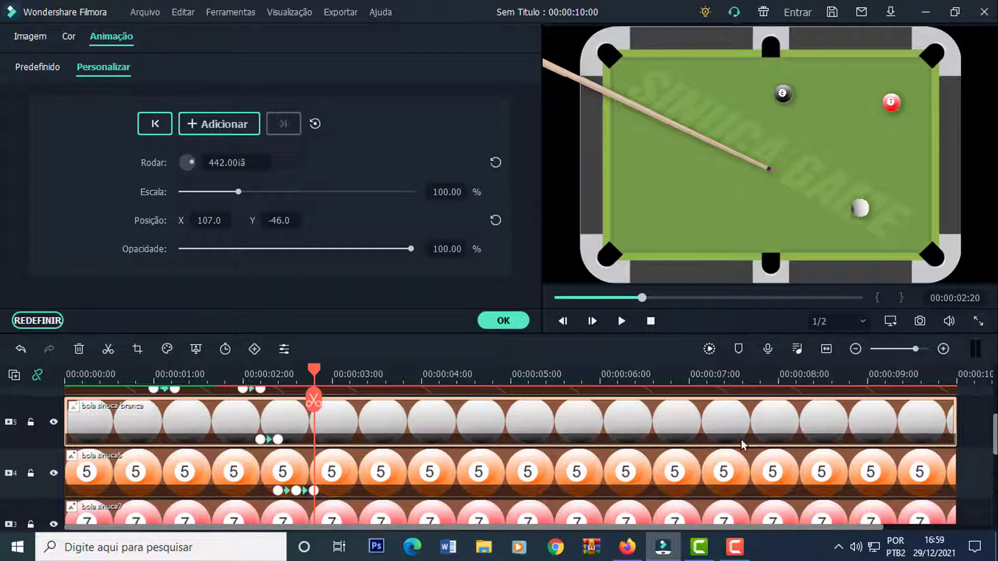
drag(214, 223, 185, 223)
drag(294, 227, 305, 226)
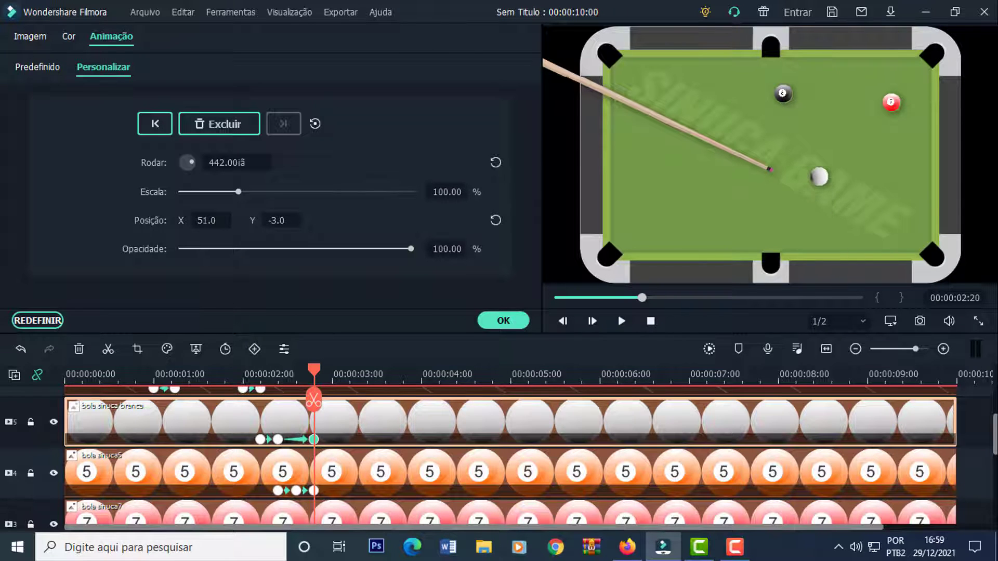
drag(234, 232, 252, 233)
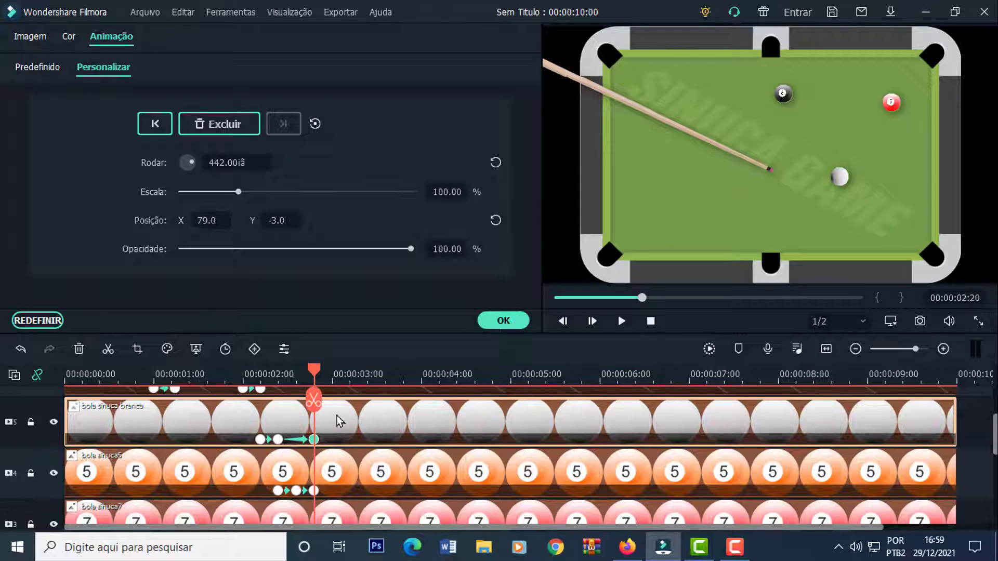
drag(235, 160, 661, 160)
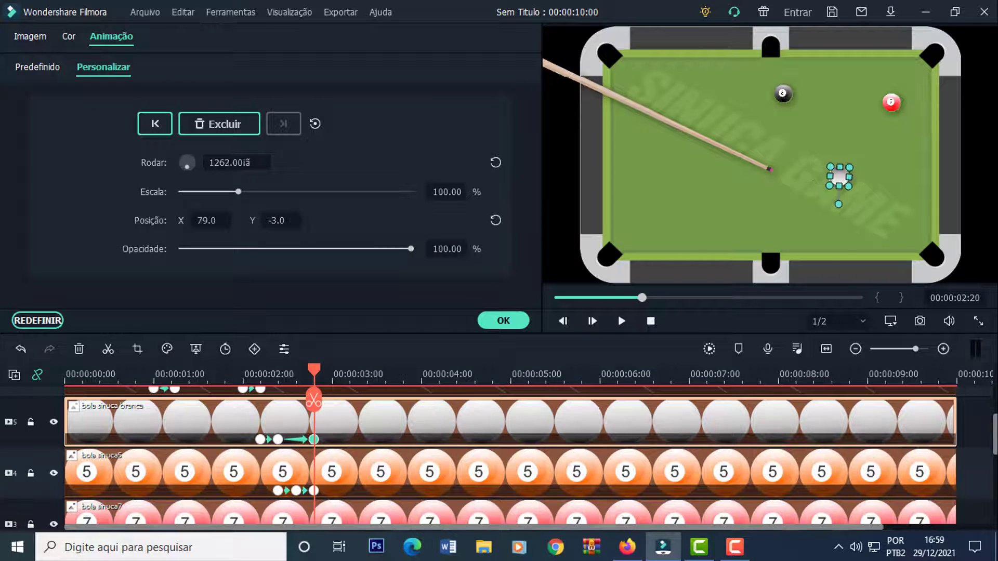
drag(302, 162, 304, 163)
- Preview the white ball's rebound, then step the playhead back a few frames
drag(314, 378, 67, 373)
click(622, 321)
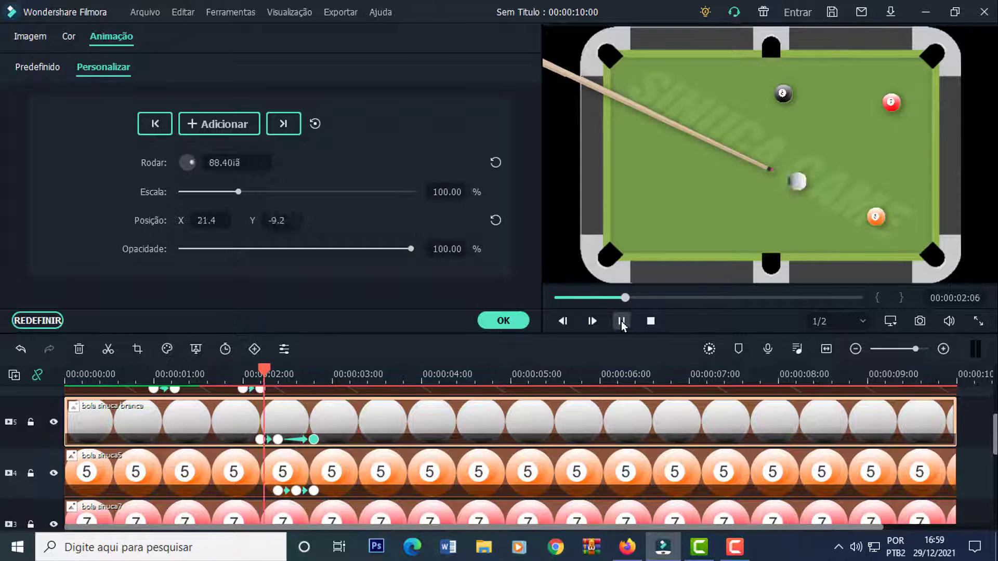
click(622, 321)
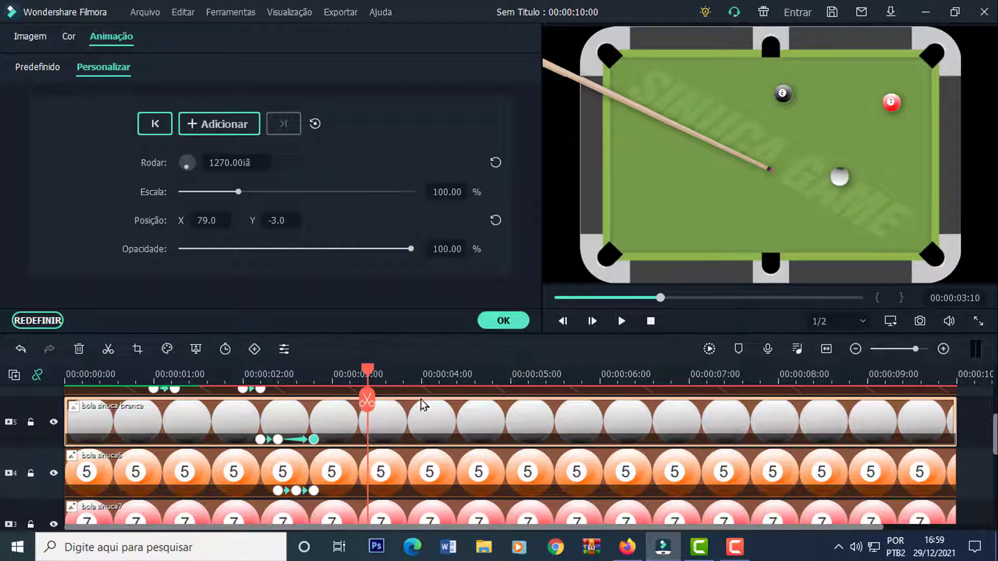
drag(371, 373, 332, 376)
- Add a keyframe on the taco sinuca cue at 3:00 and move to 3:06
scroll(950, 424, up, 1)
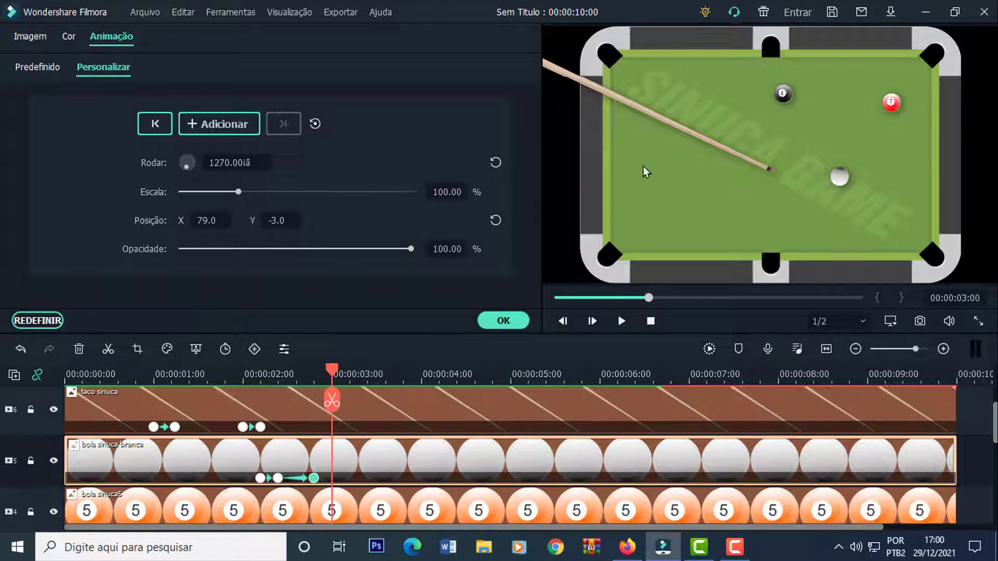
click(397, 431)
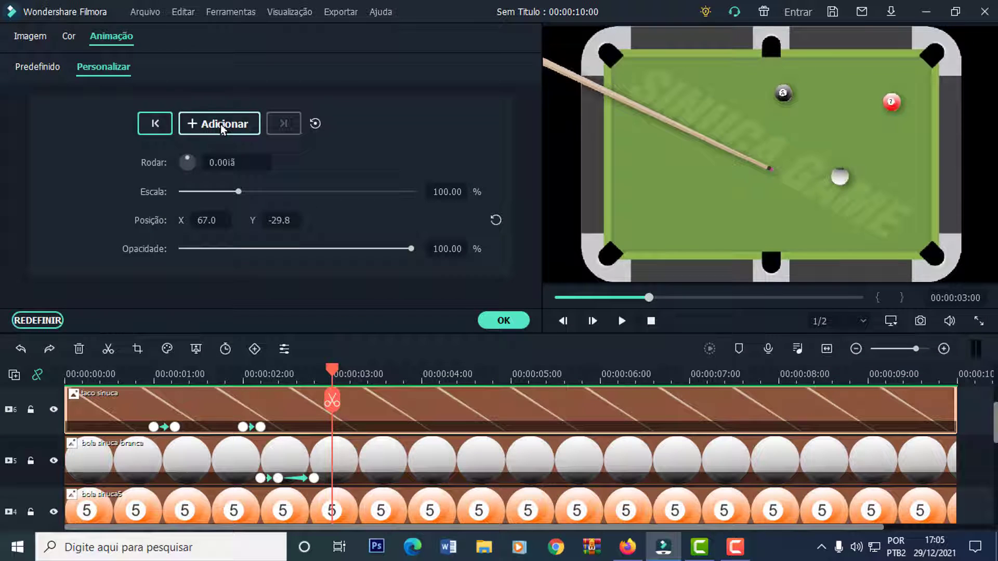
click(220, 124)
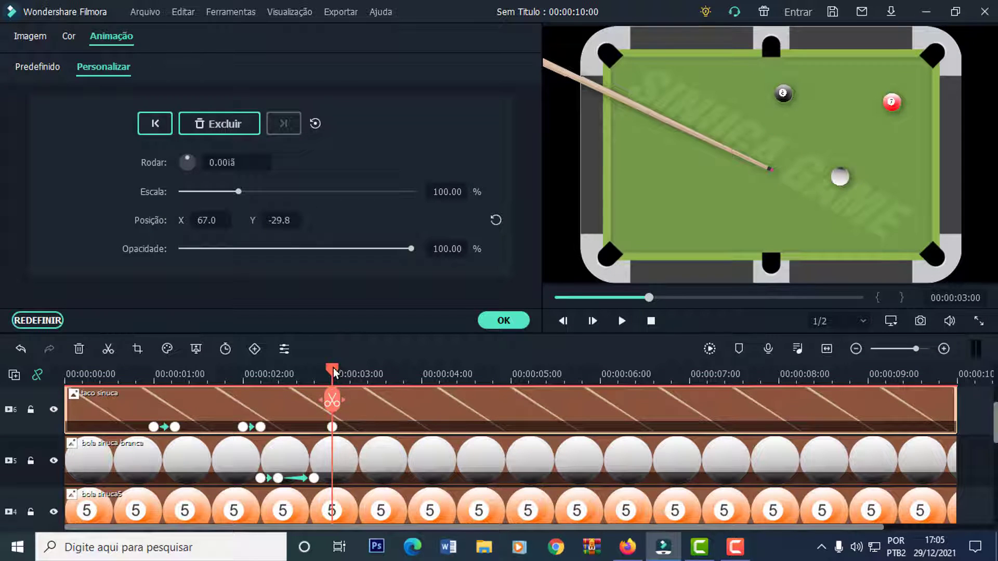
drag(332, 367, 357, 374)
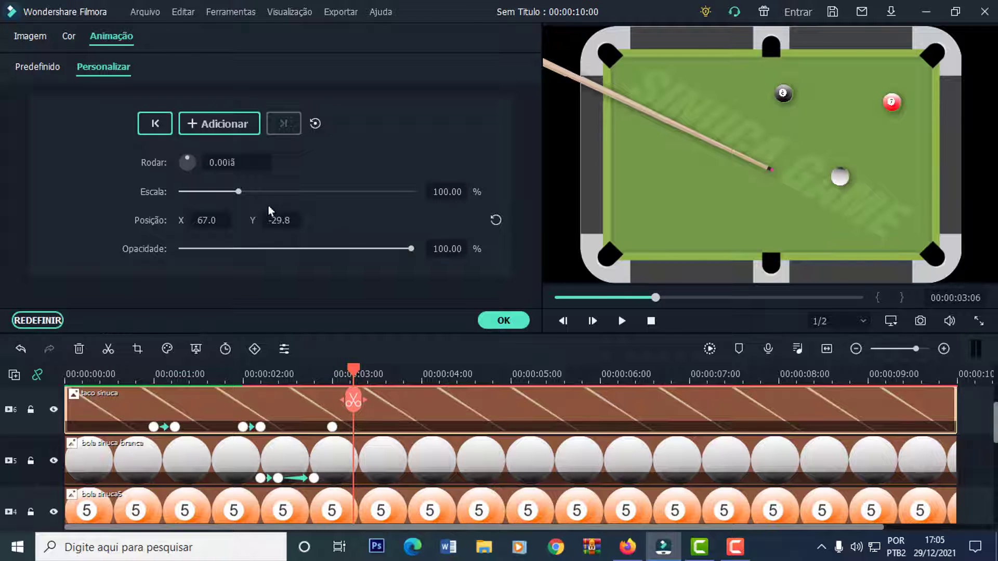
- Rotate the cue to -79° and place it at the bottom middle pocket, X 147, Y -355.7
drag(224, 163, 202, 162)
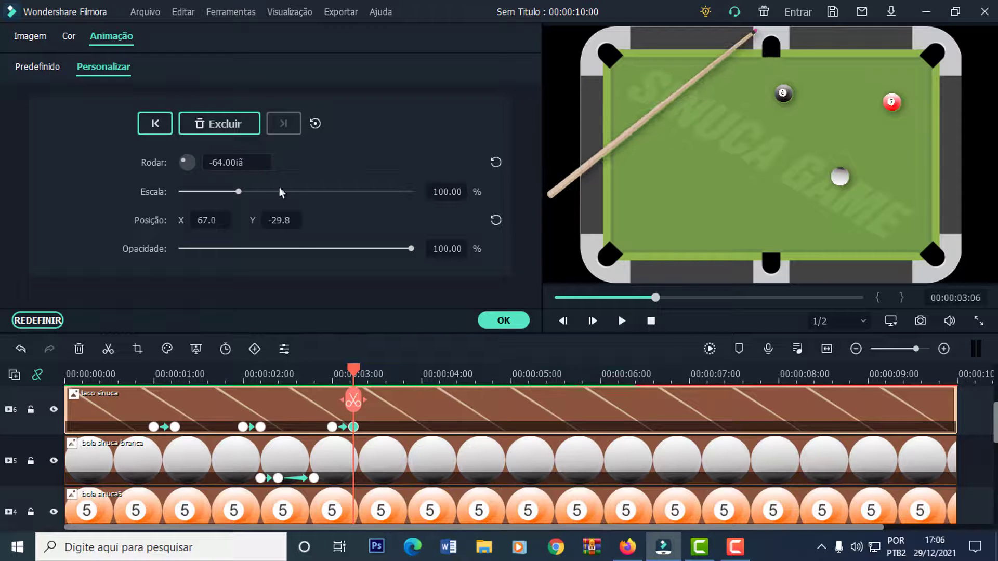
drag(616, 162, 752, 192)
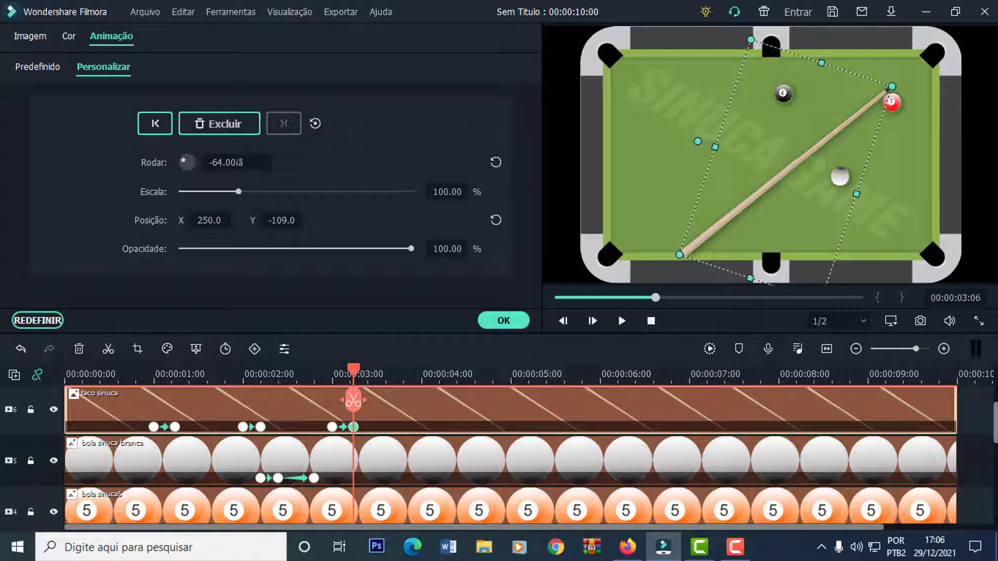
drag(697, 141, 693, 166)
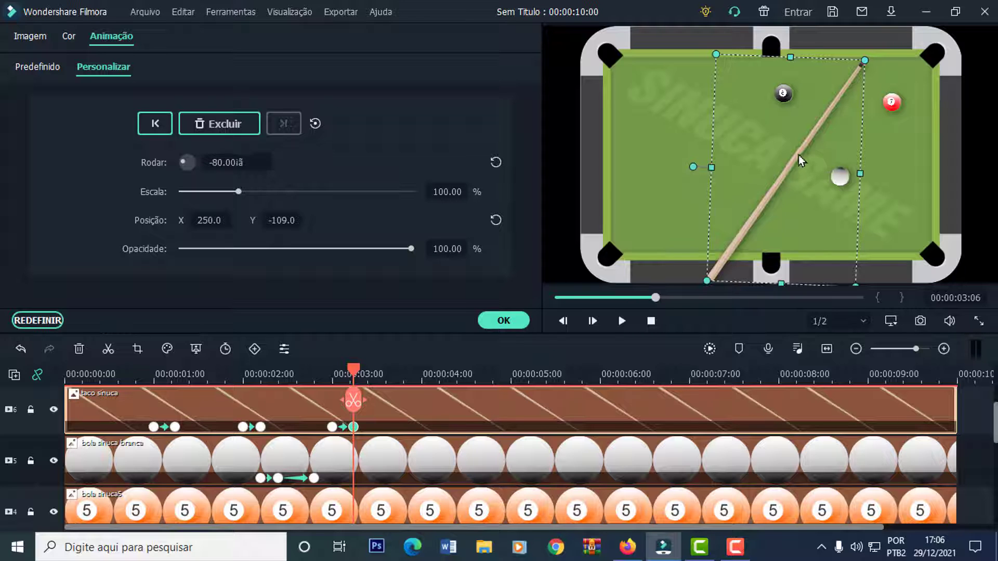
drag(799, 154, 826, 198)
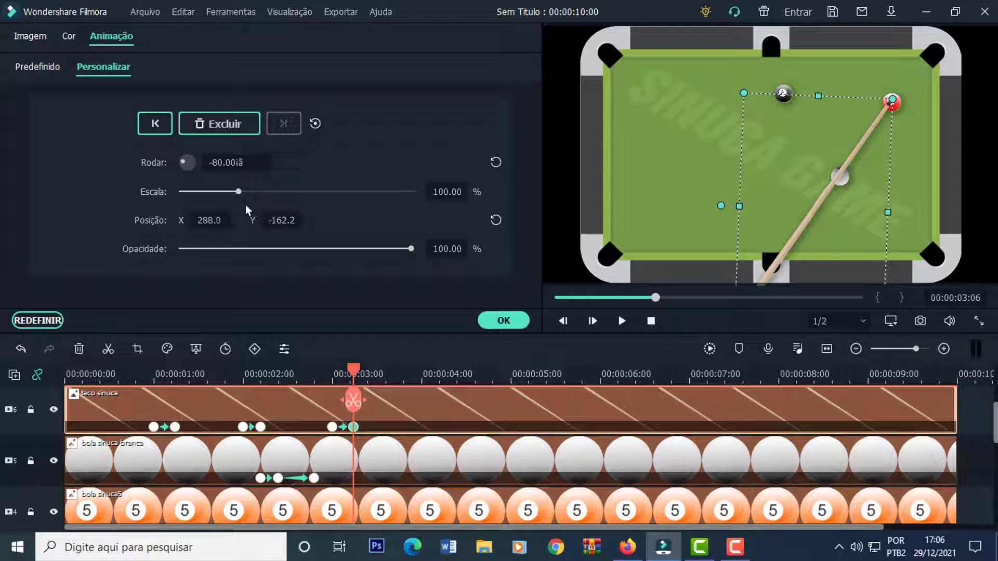
drag(227, 163, 232, 163)
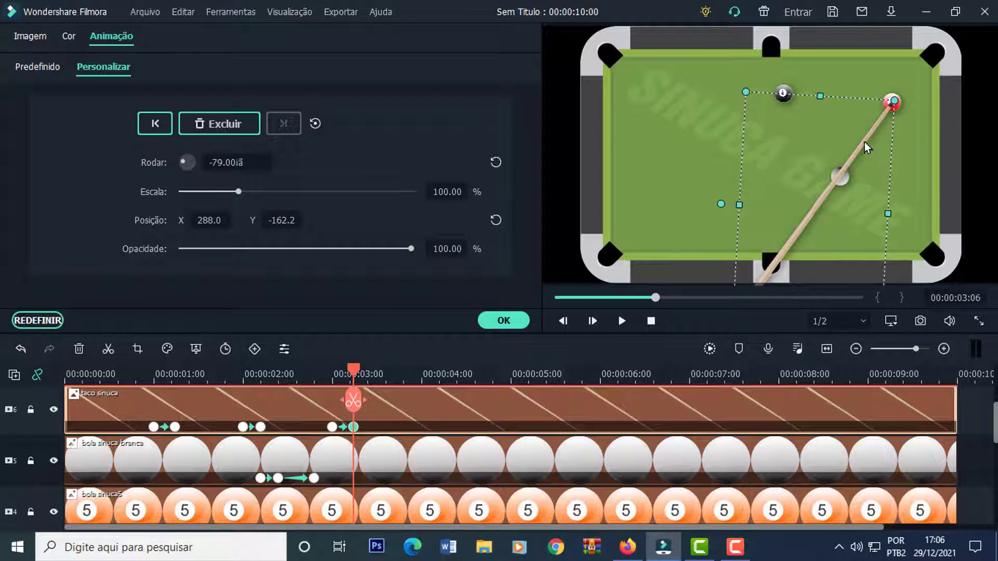
drag(865, 142, 758, 281)
- Scrub back to check the cue's swing, then jump ahead to around 4:10
mouse_move(353, 373)
mouse_down()
mouse_move(245, 363)
mouse_move(279, 354)
mouse_move(362, 360)
mouse_up()
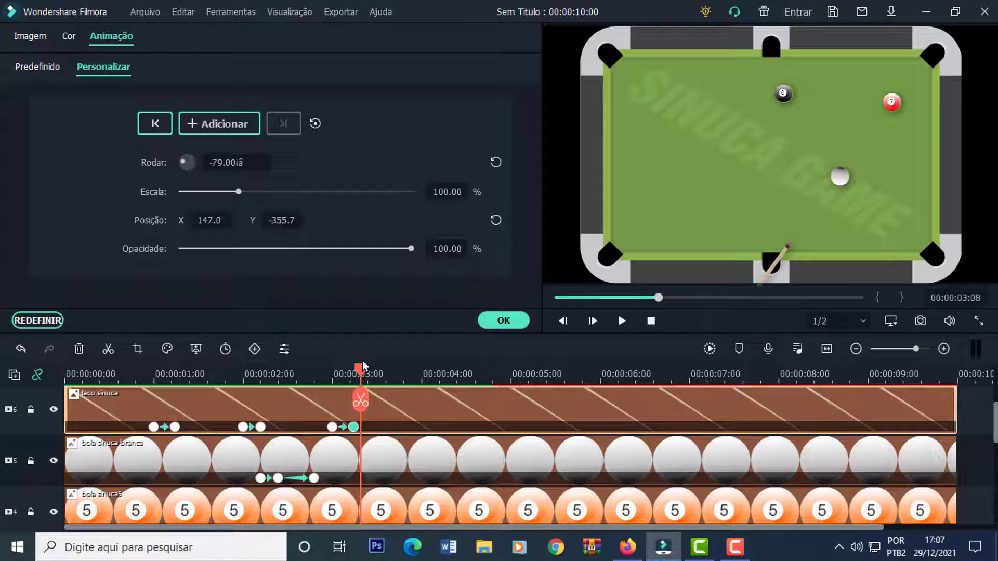
drag(362, 366, 356, 367)
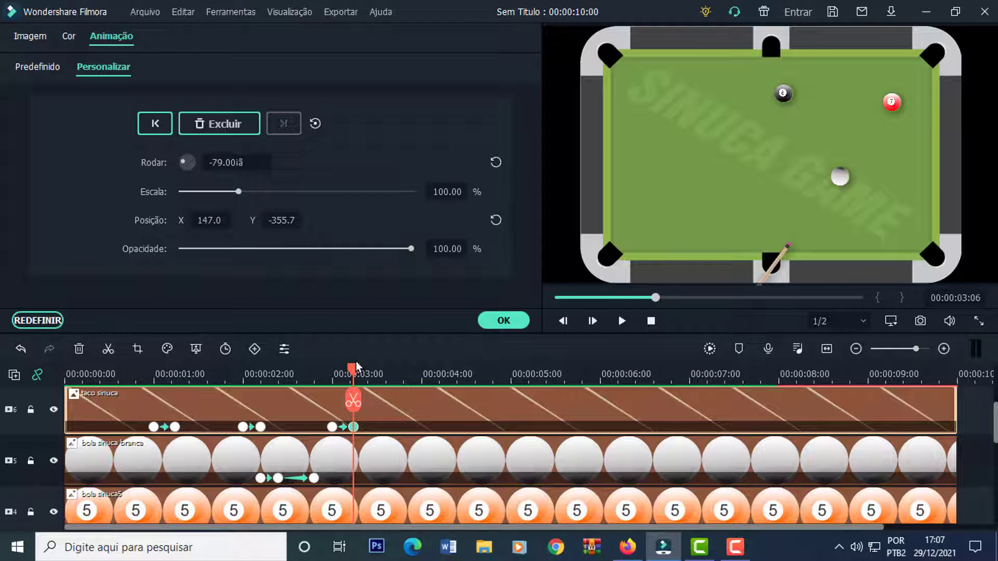
drag(357, 365, 457, 382)
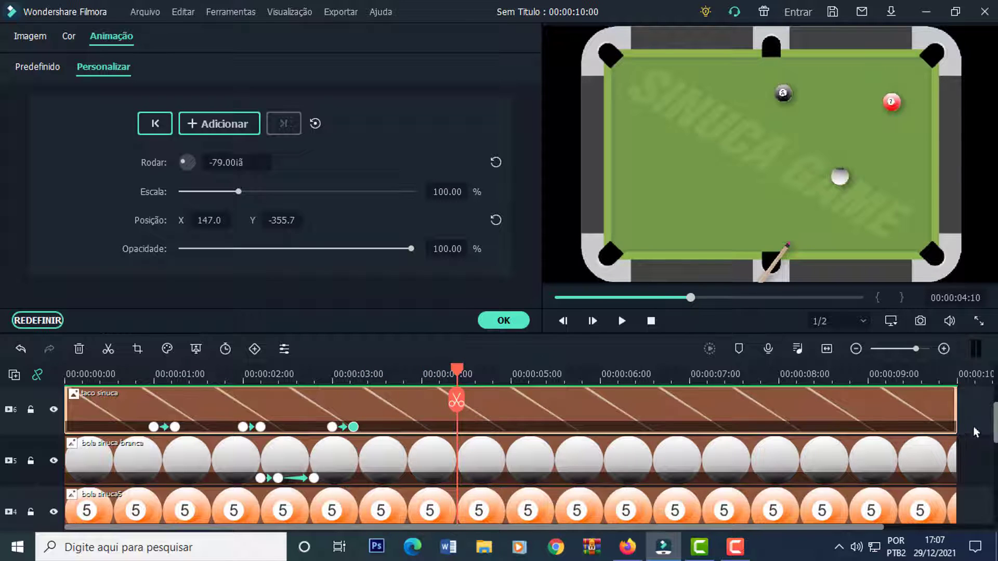
scroll(994, 422, down, 1)
- Add a keyframe holding the cue still at 4:00
click(451, 375)
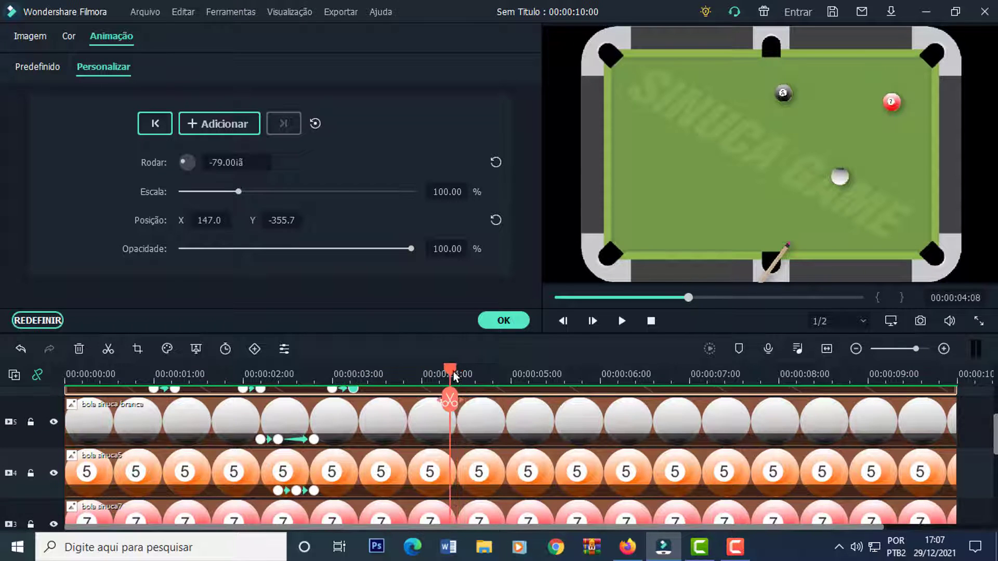
drag(452, 376, 421, 375)
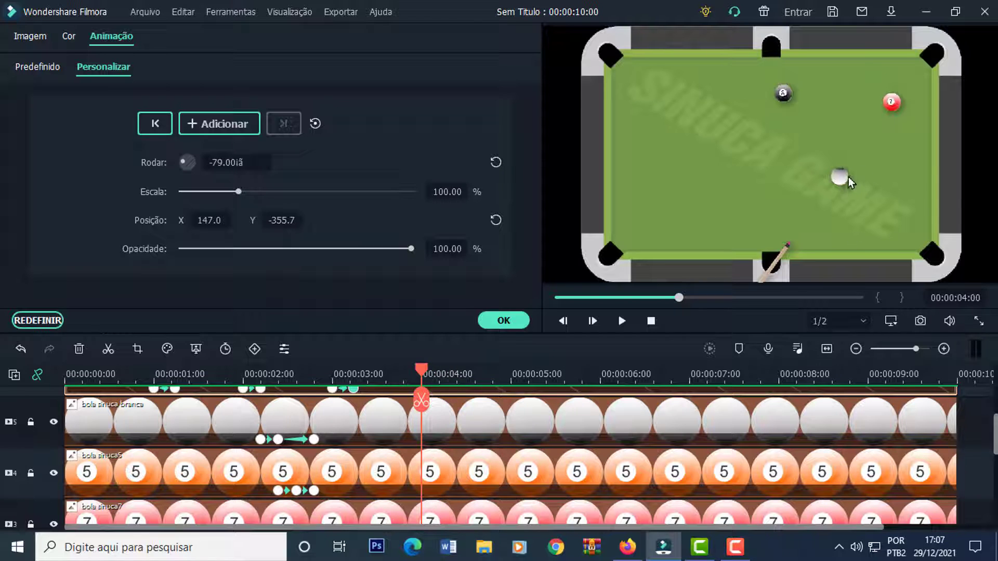
click(232, 124)
scroll(995, 434, up, 1)
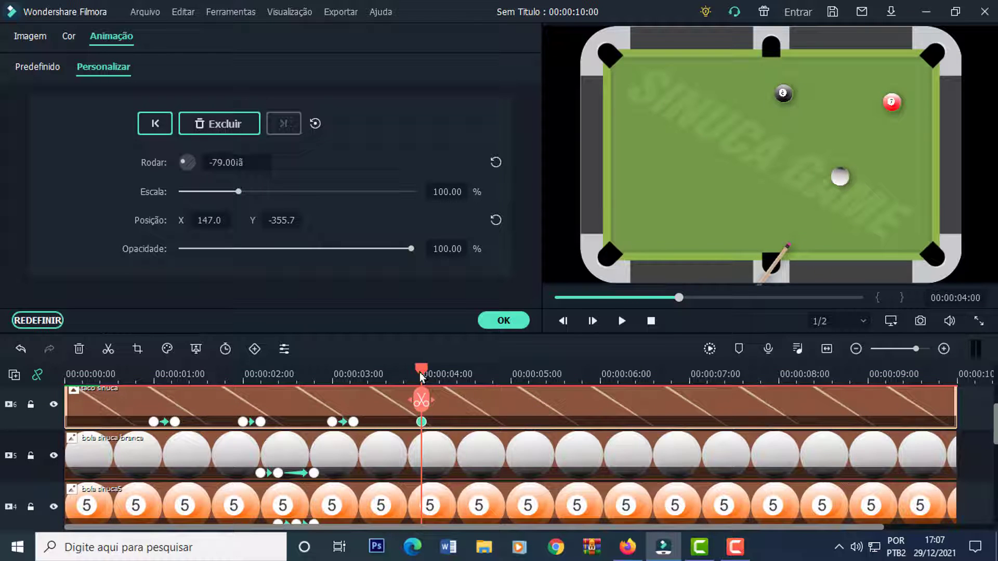
- At 4:06, move the cue to X 209.0, Y -274.7 so its tip touches the white ball
drag(421, 377, 442, 373)
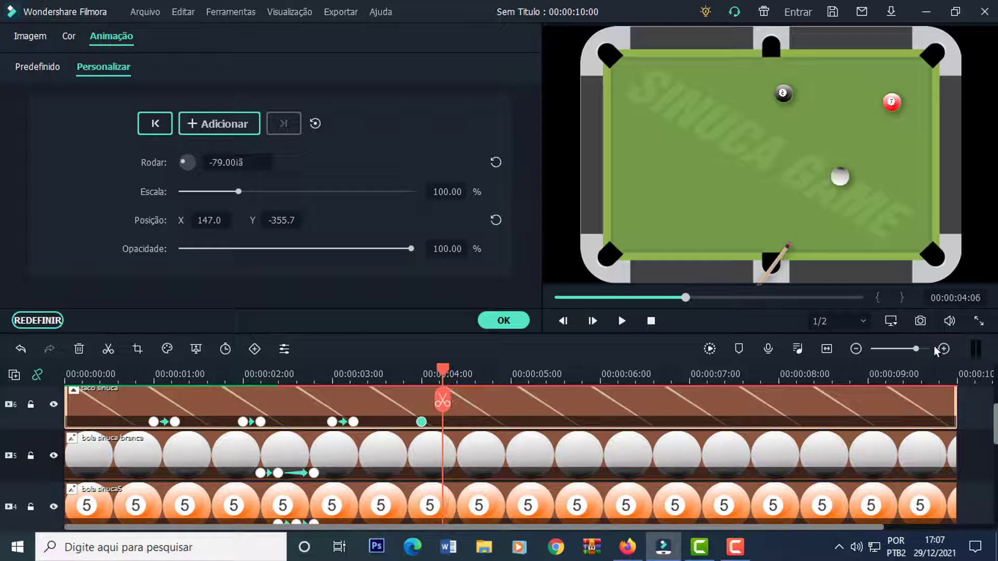
drag(214, 221, 221, 220)
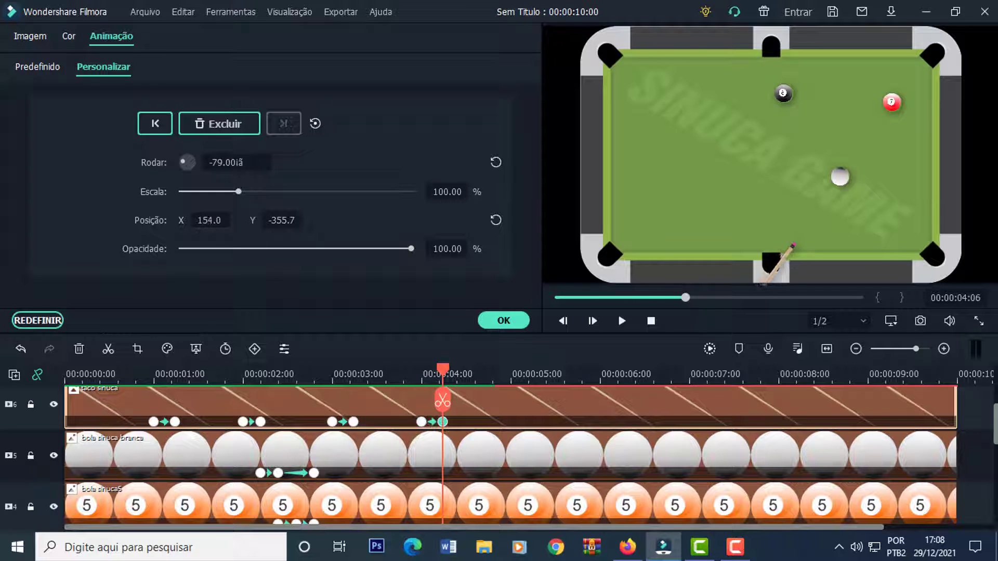
drag(281, 220, 324, 220)
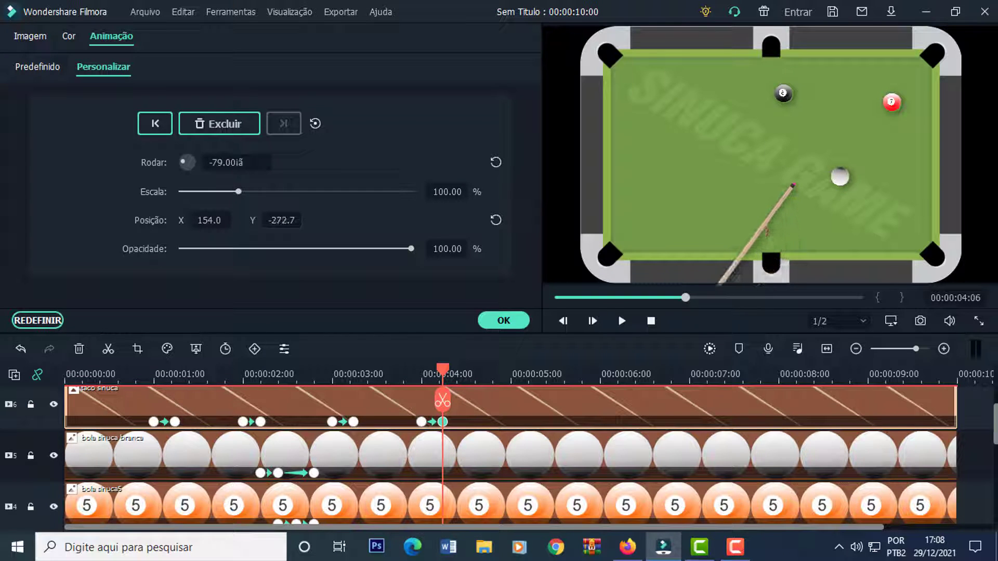
mouse_move(212, 221)
mouse_down()
mouse_move(270, 220)
mouse_move(210, 220)
mouse_up()
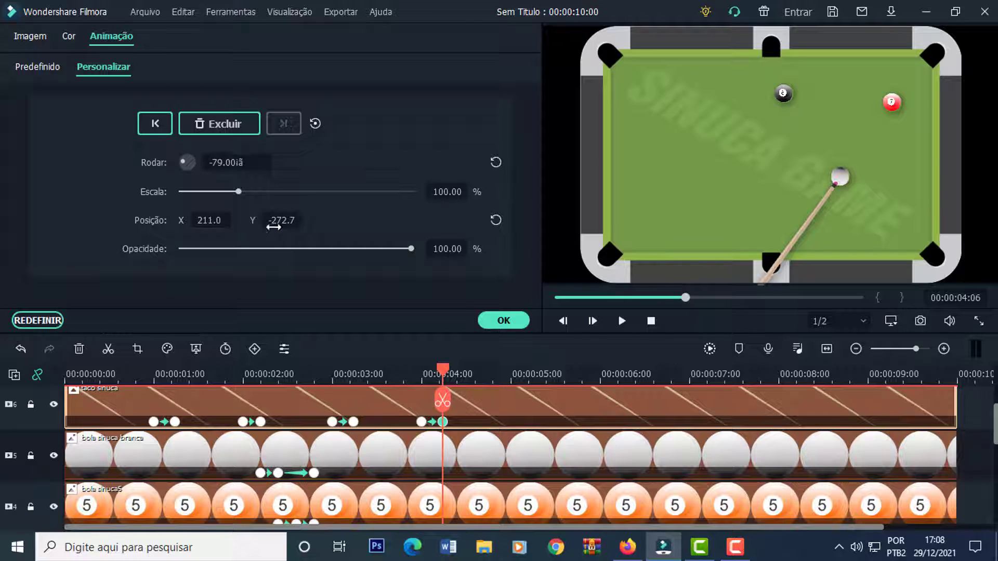
drag(281, 221, 279, 220)
drag(213, 224, 211, 224)
scroll(995, 426, up, 1)
- Keyframe the white ball at 4:06, then at 4:11 move it to X 133, Y 79, spun to 1609°
click(469, 474)
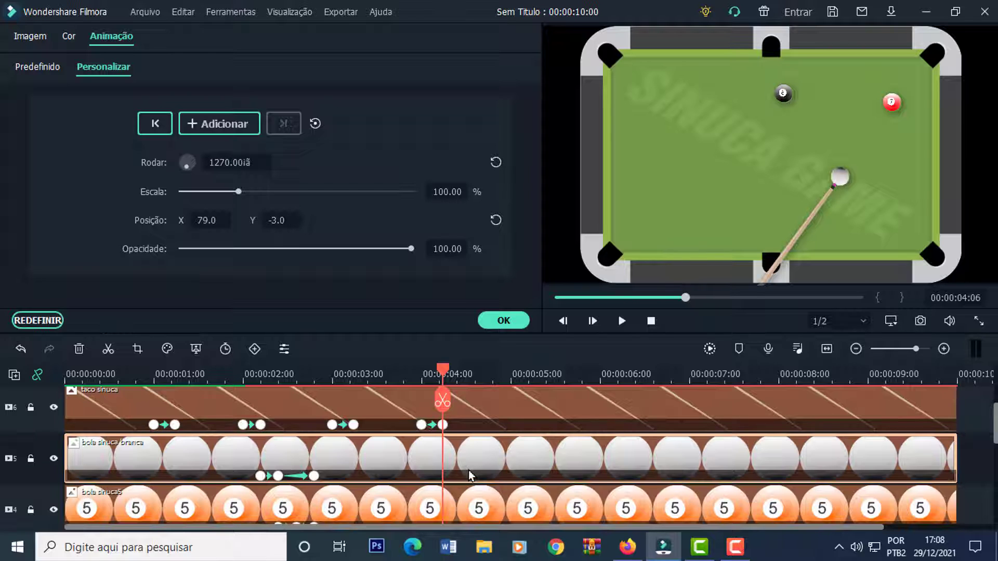
click(234, 126)
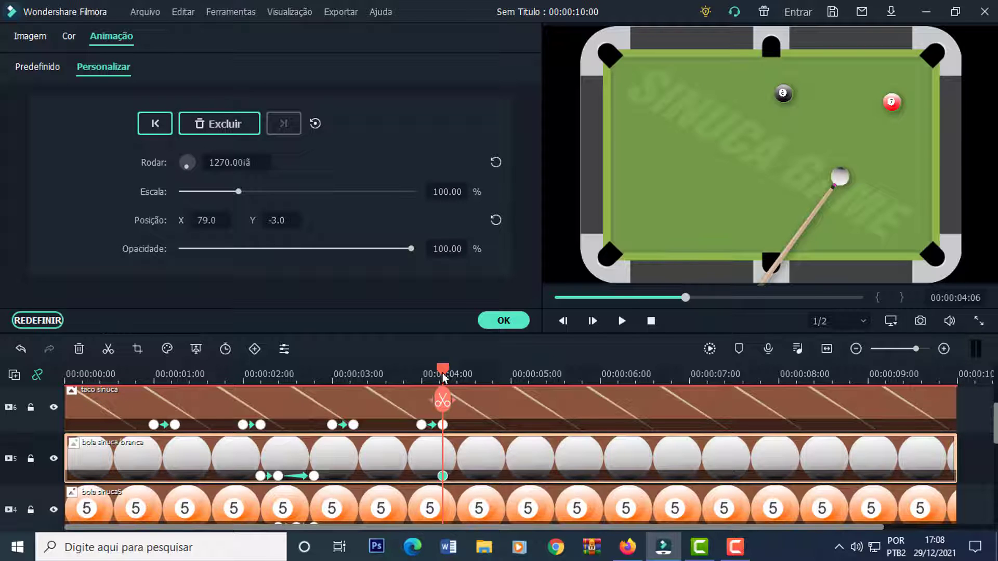
drag(443, 373, 463, 385)
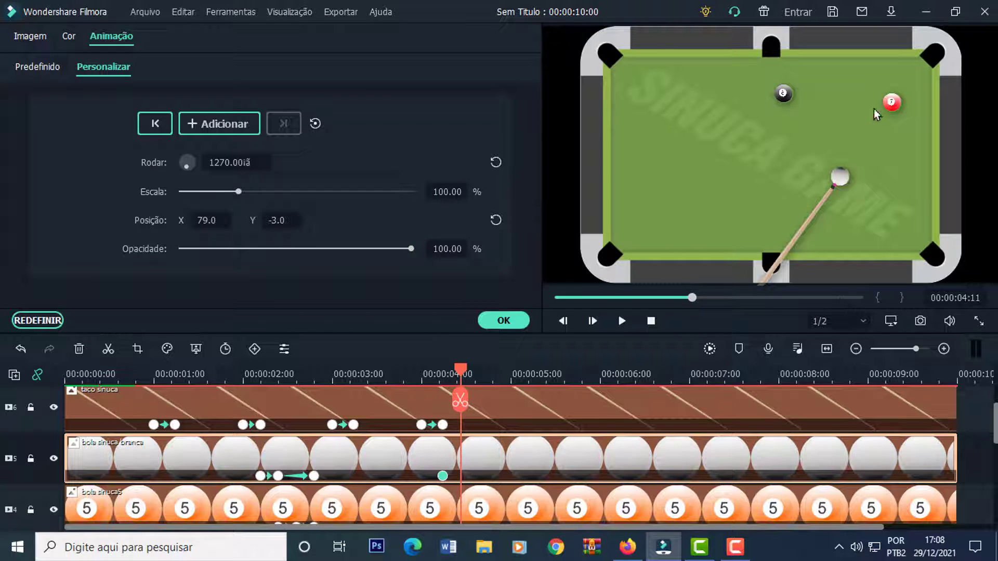
drag(209, 221, 293, 220)
drag(209, 220, 223, 220)
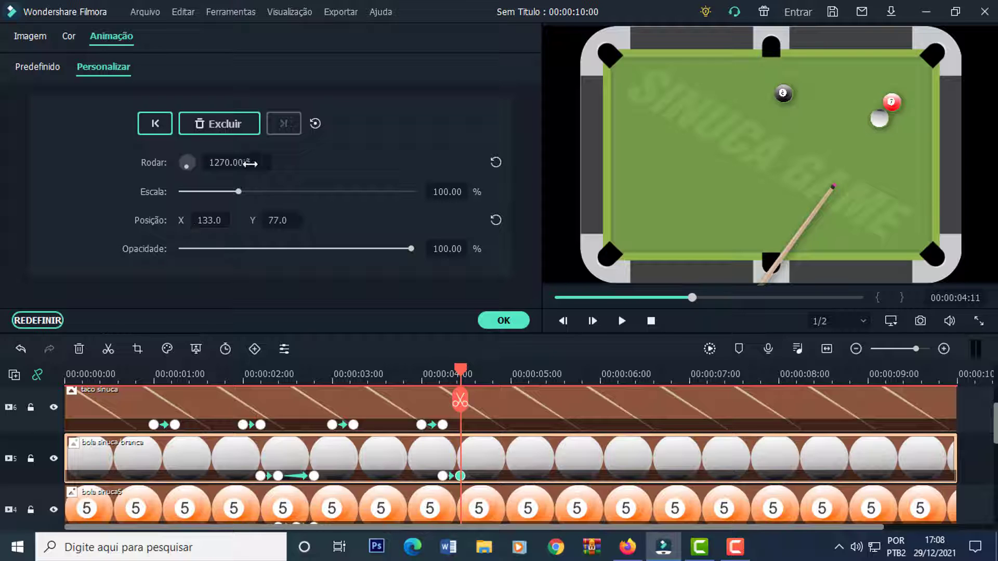
drag(225, 162, 338, 214)
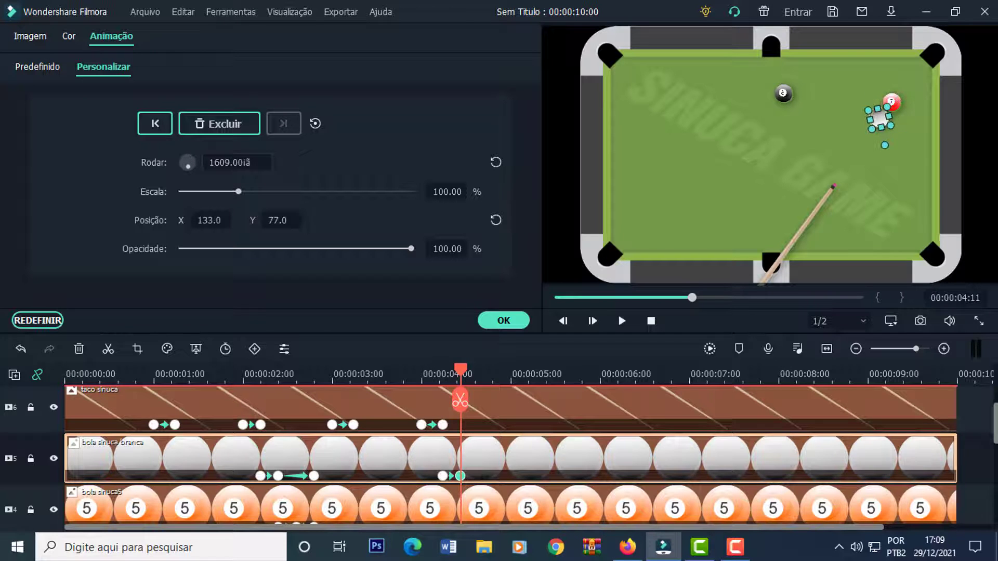
drag(277, 220, 278, 221)
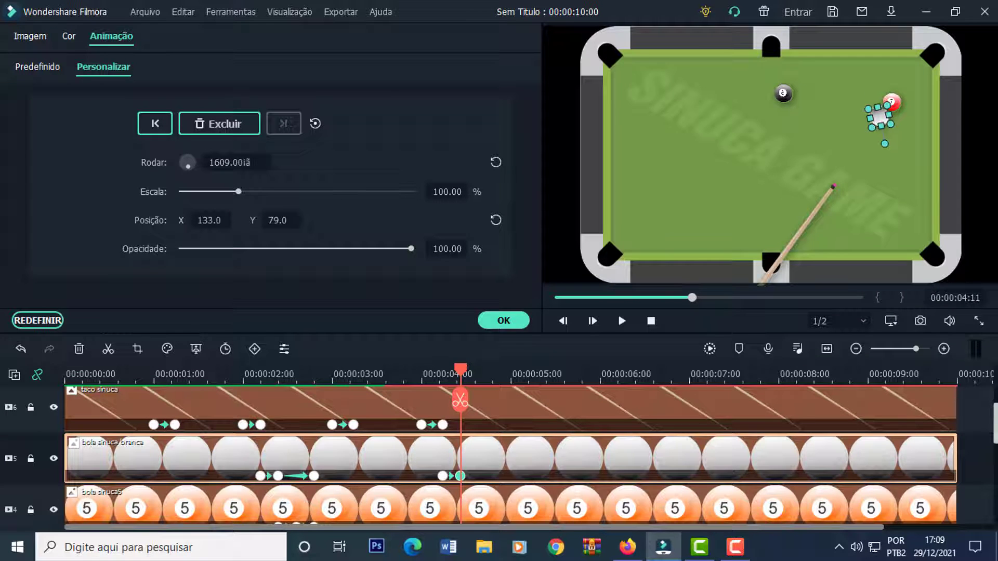
scroll(995, 436, down, 3)
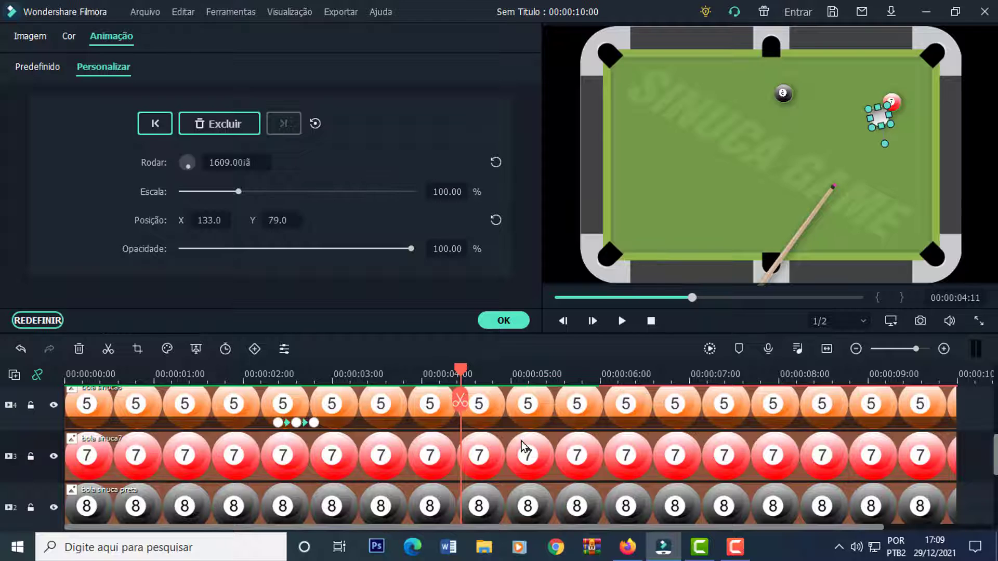
- Keyframe ball 7 at 4:11 and slide it to the top-right pocket, X 57, Y 66, by 4:15
click(524, 446)
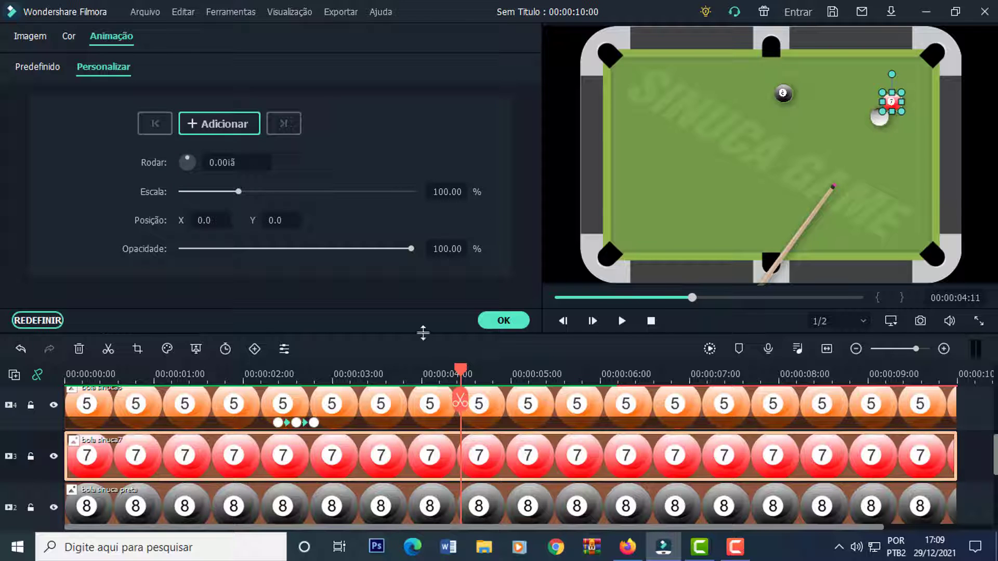
drag(423, 333, 430, 306)
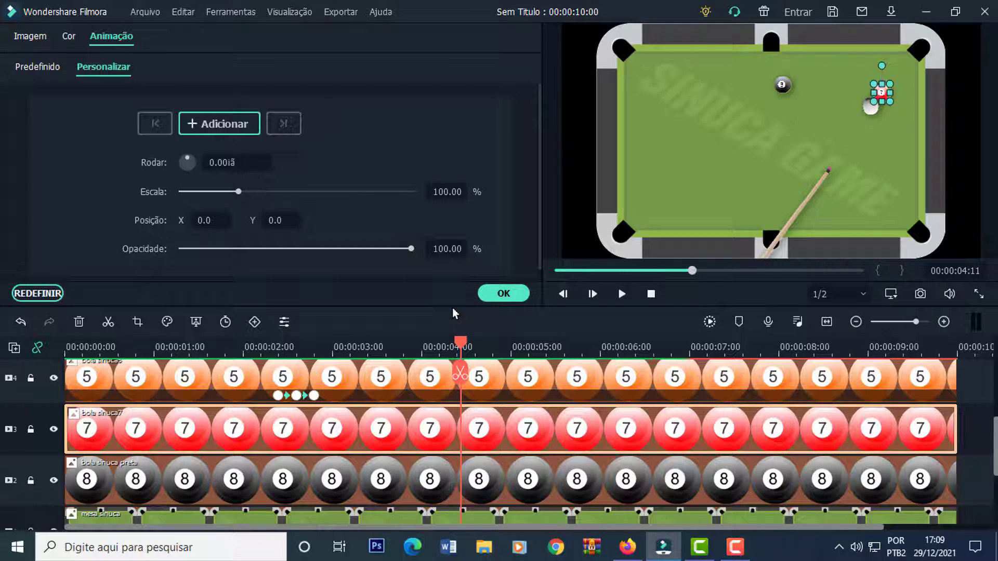
drag(996, 443, 997, 429)
click(223, 124)
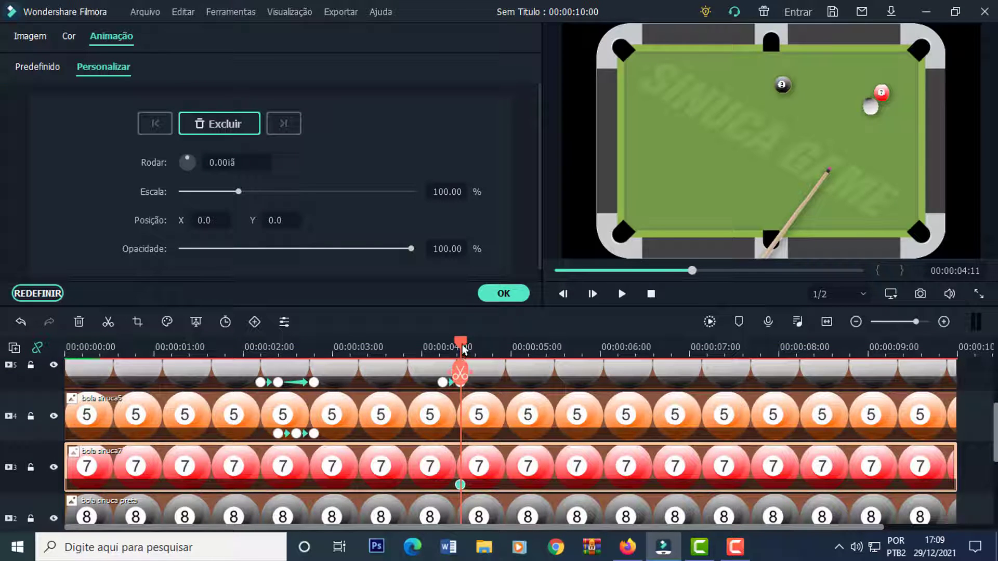
drag(464, 350, 481, 358)
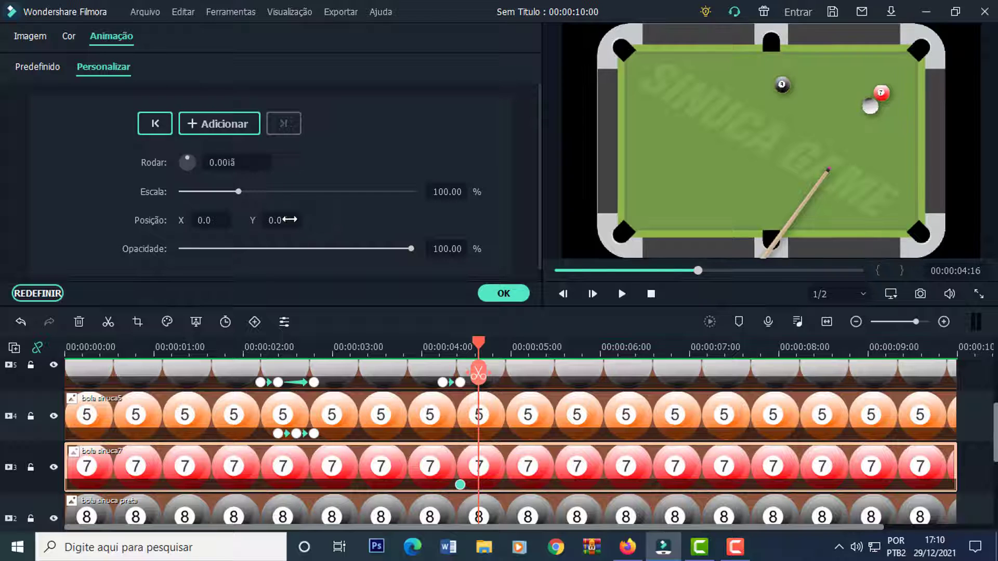
mouse_move(212, 220)
mouse_down()
mouse_move(312, 220)
mouse_move(226, 221)
mouse_up()
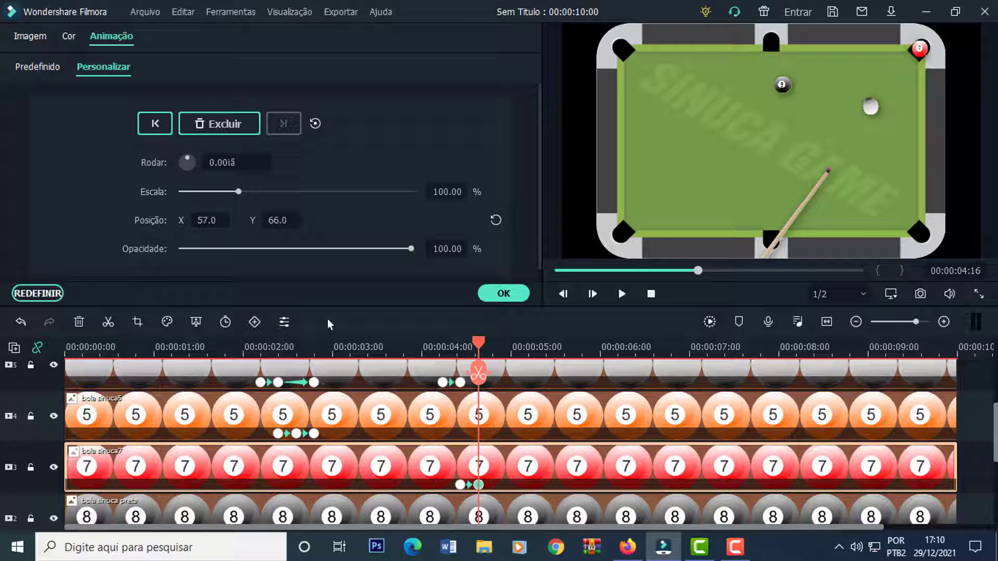
- A few frames later, set ball 7's Escala to 0% and replay it vanishing
drag(480, 343, 497, 350)
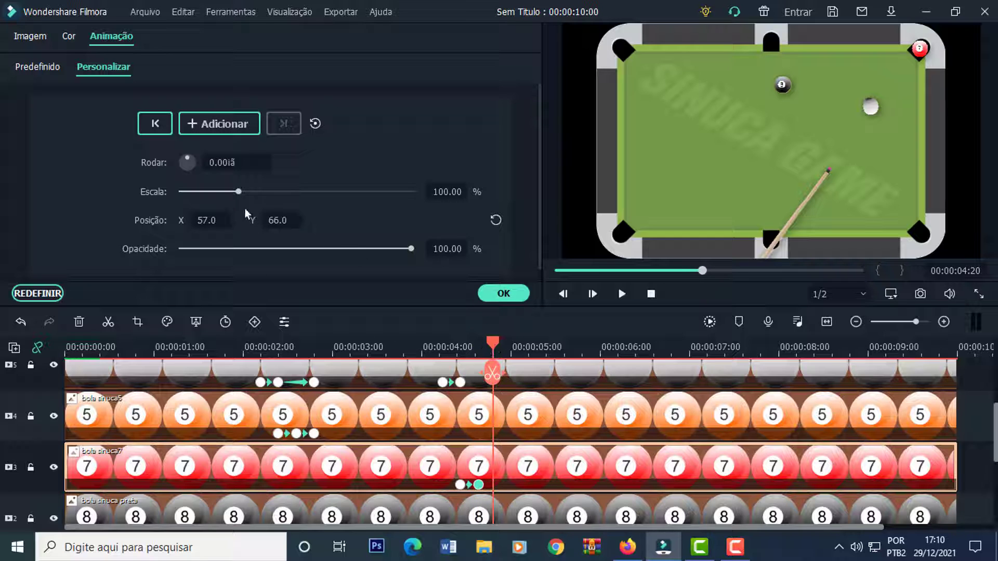
drag(238, 193, 173, 202)
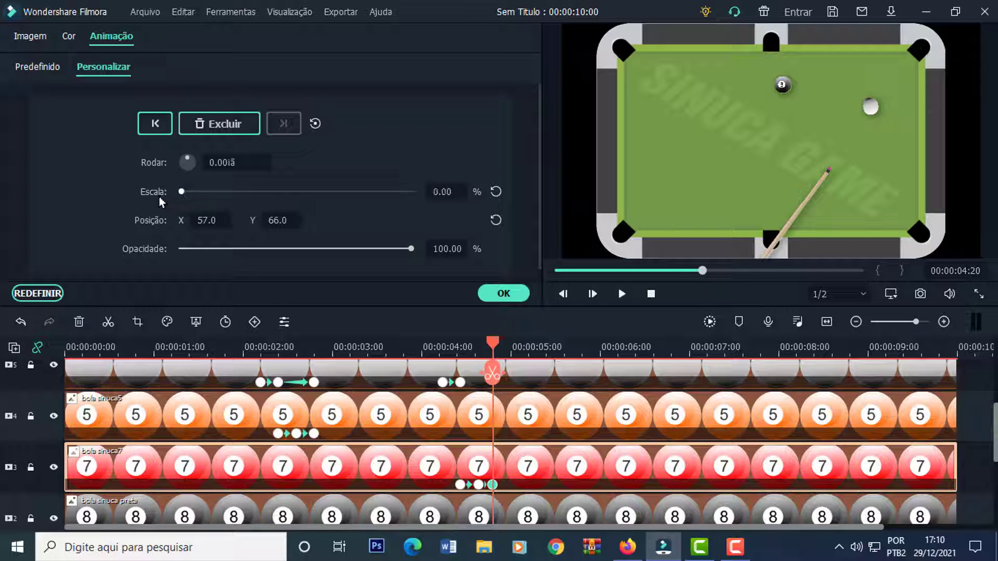
drag(494, 367, 560, 367)
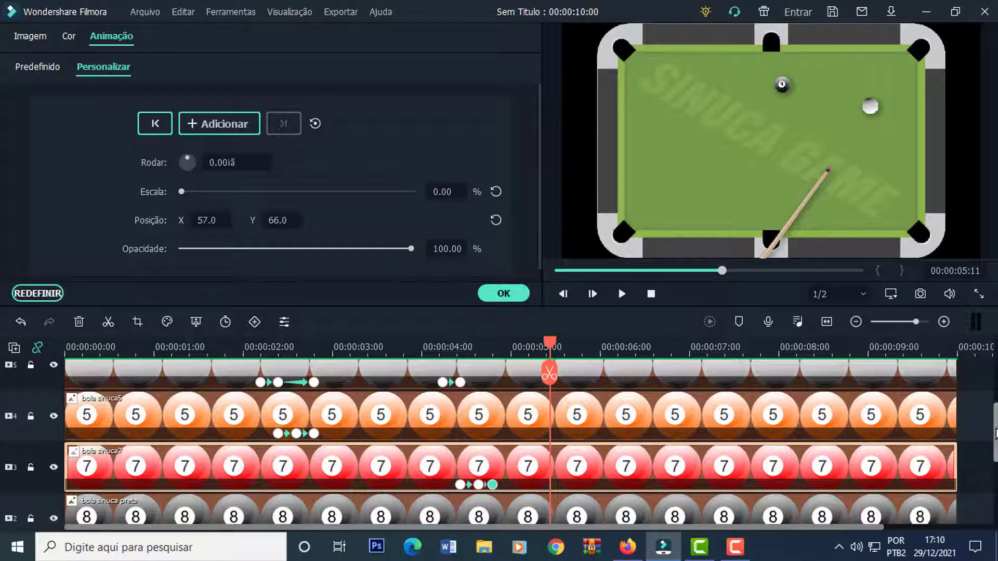
scroll(993, 439, up, 1)
click(502, 347)
mouse_move(502, 352)
mouse_down()
mouse_move(478, 348)
mouse_move(487, 348)
mouse_up()
- Keyframe the white ball at rotation 267° and X 59.9, Y 22.3, beside the cue tip
click(498, 396)
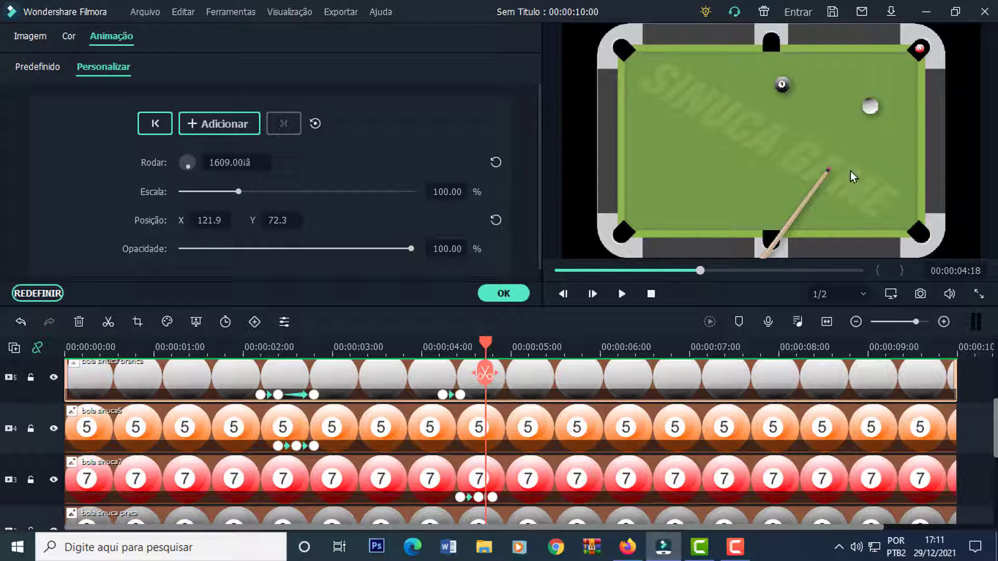
drag(227, 162, 15, 162)
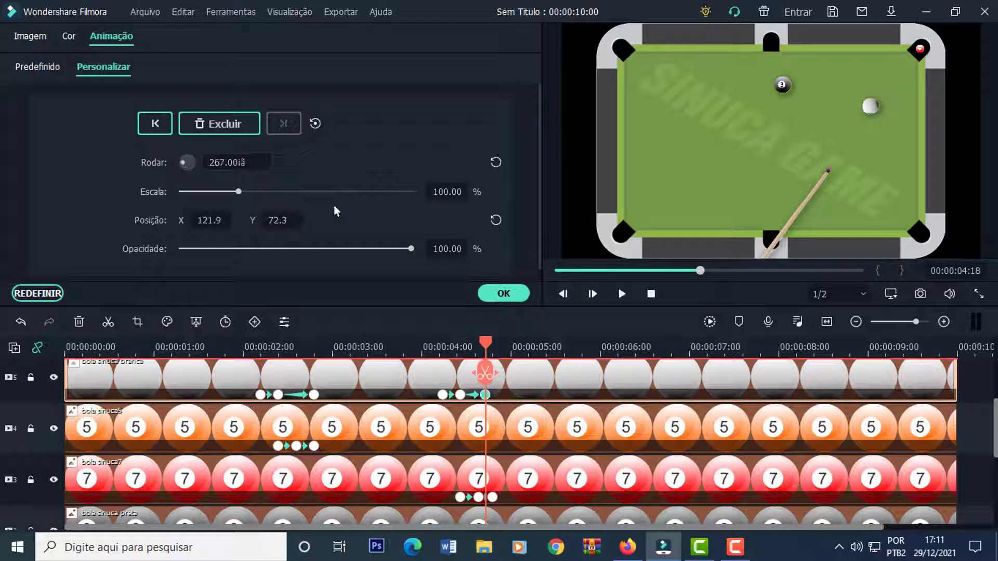
drag(284, 223, 319, 238)
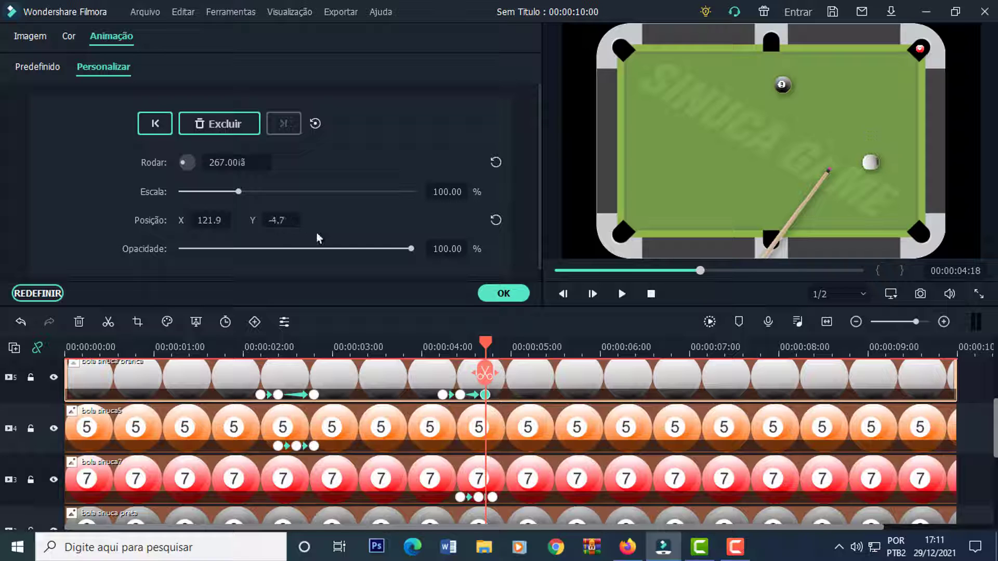
drag(222, 220, 188, 220)
drag(276, 222, 301, 222)
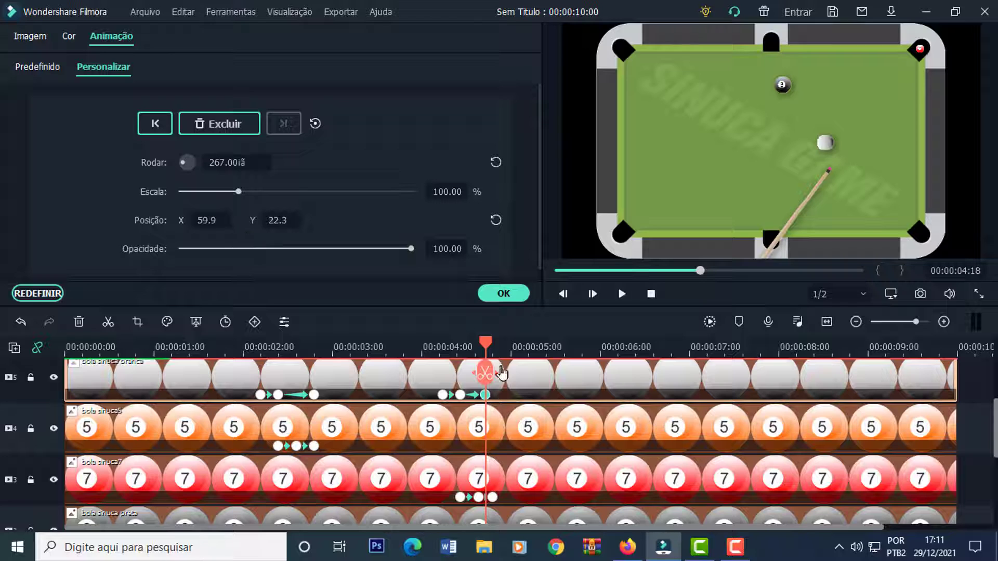
- Retime the white ball's keyframes, shifting the resting one later and the 2:20 one to near 3 seconds
drag(489, 395, 510, 394)
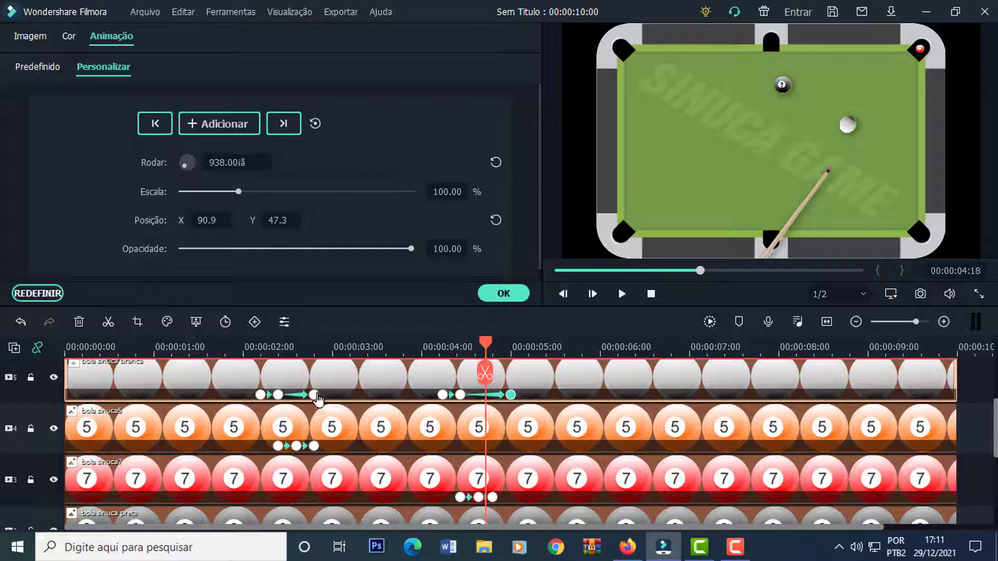
click(314, 394)
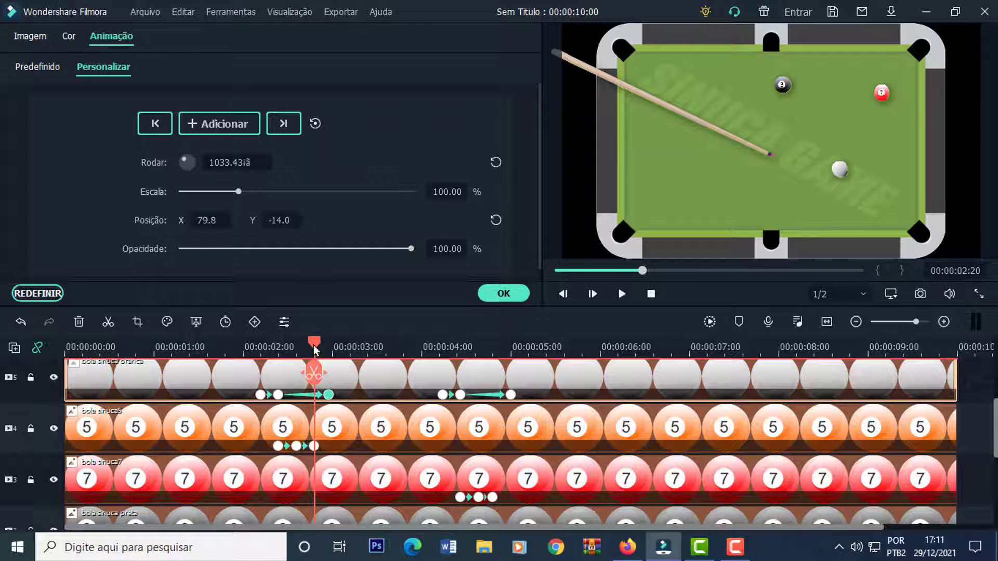
drag(315, 347, 365, 360)
drag(328, 395, 370, 395)
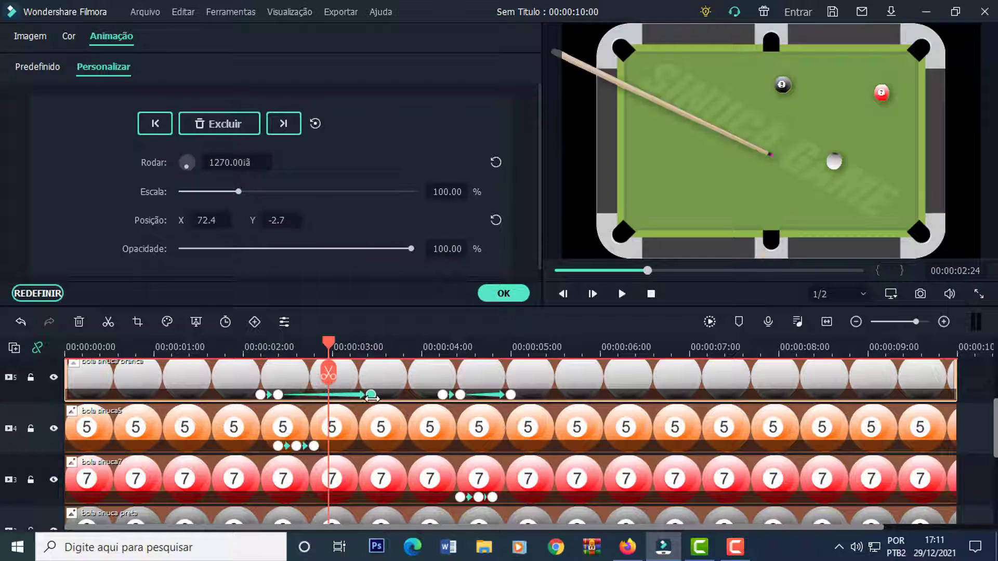
drag(332, 347, 543, 371)
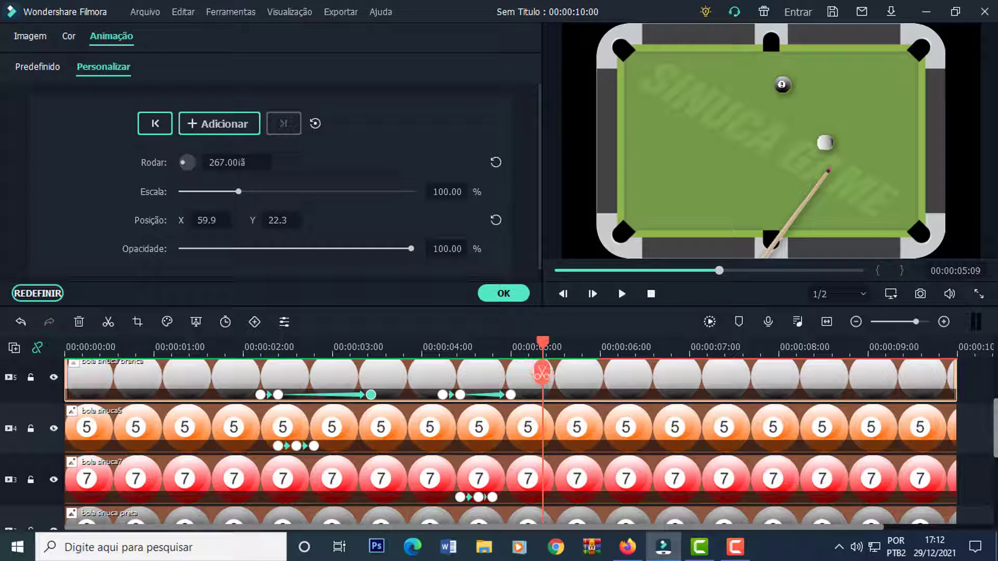
- Keyframe the cue at 5:09, then by 5:14 rotate it to -155° into the bottom-right corner
scroll(542, 373, up, 2)
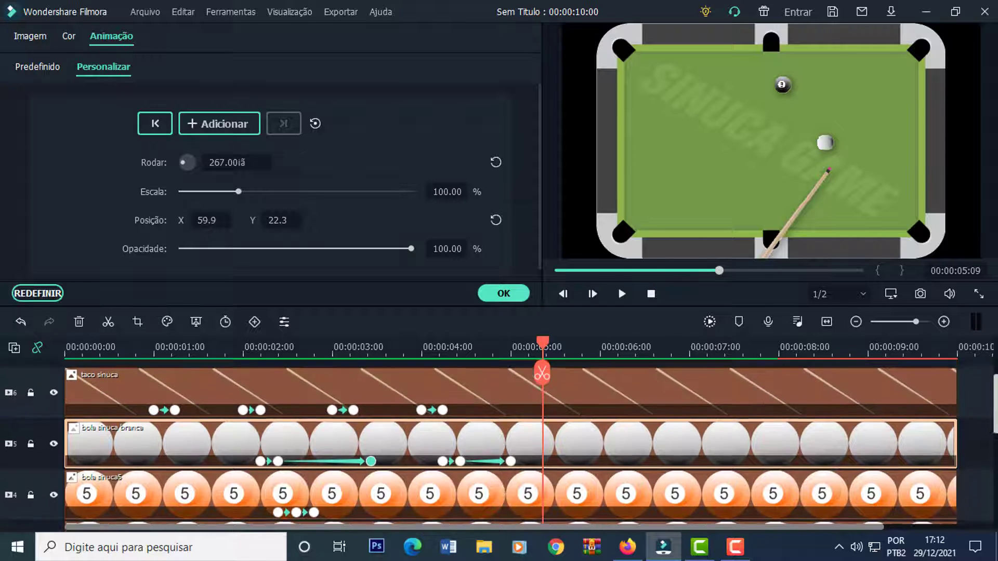
drag(996, 403, 996, 401)
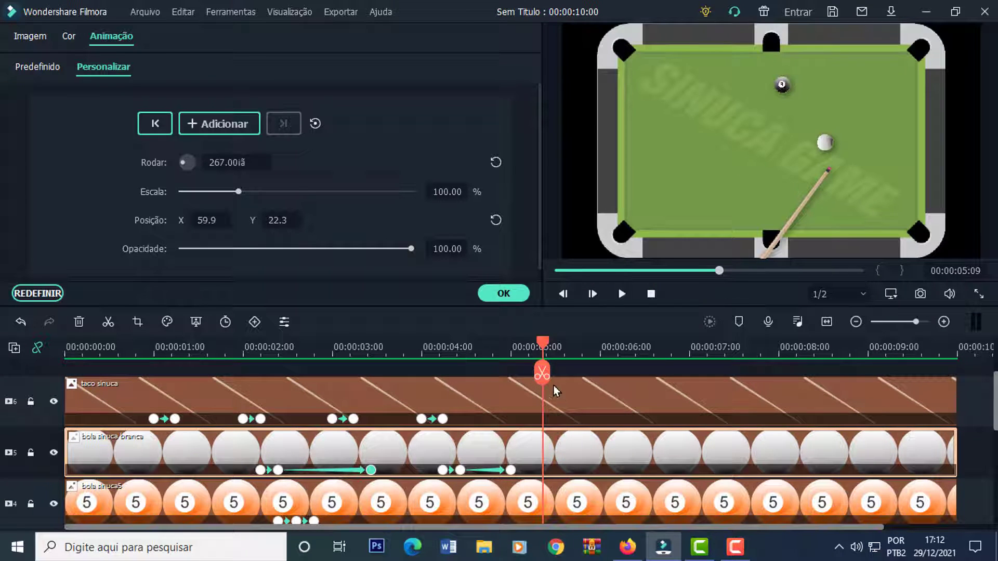
click(583, 419)
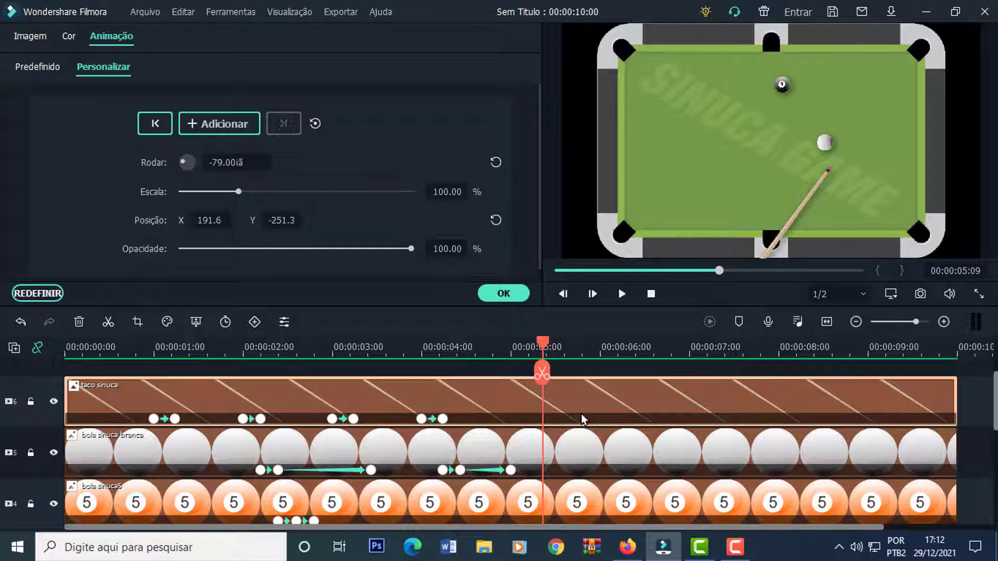
click(223, 125)
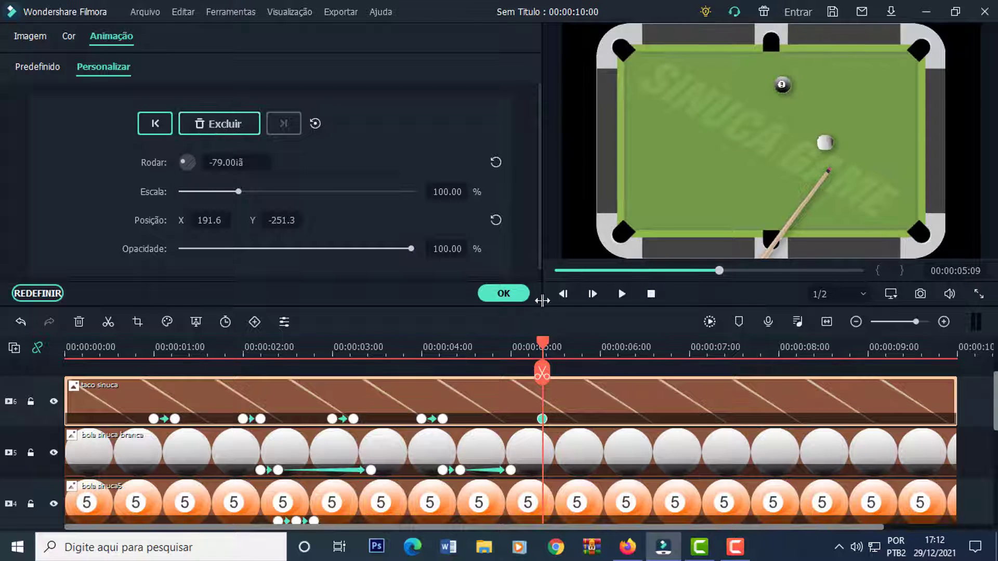
drag(546, 351, 563, 354)
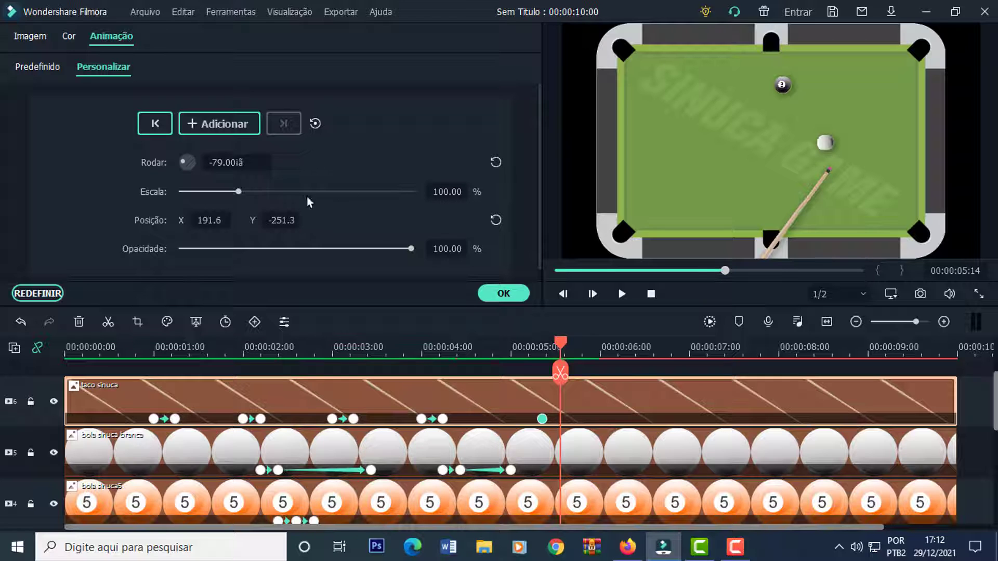
drag(186, 162, 184, 167)
drag(209, 220, 246, 232)
drag(184, 166, 186, 167)
drag(208, 221, 219, 220)
drag(889, 218, 922, 260)
drag(887, 213, 909, 239)
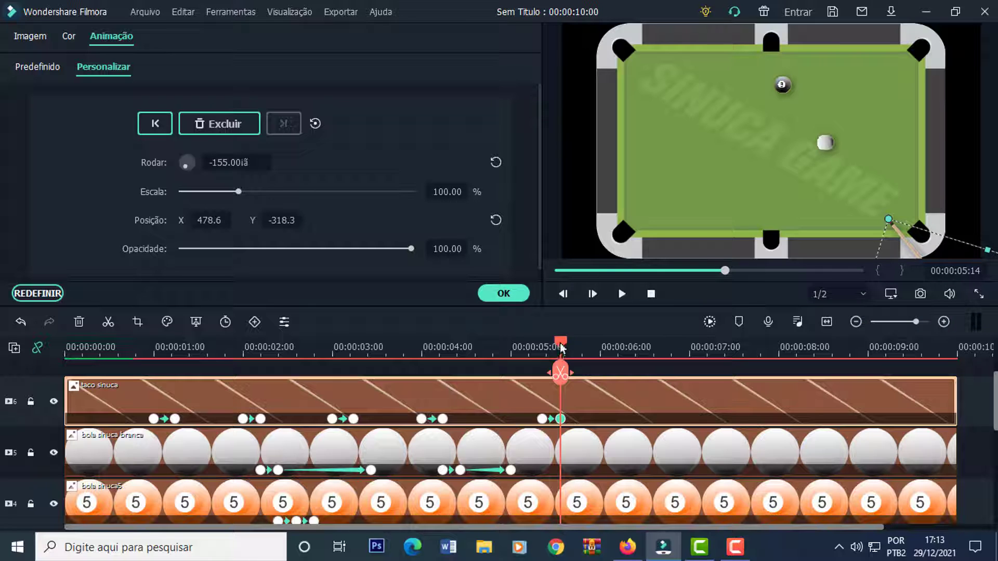
- Hold the cue's pulled-back pose at 6:21, then at 7:00 bring its tip onto the white ball
drag(562, 347, 677, 371)
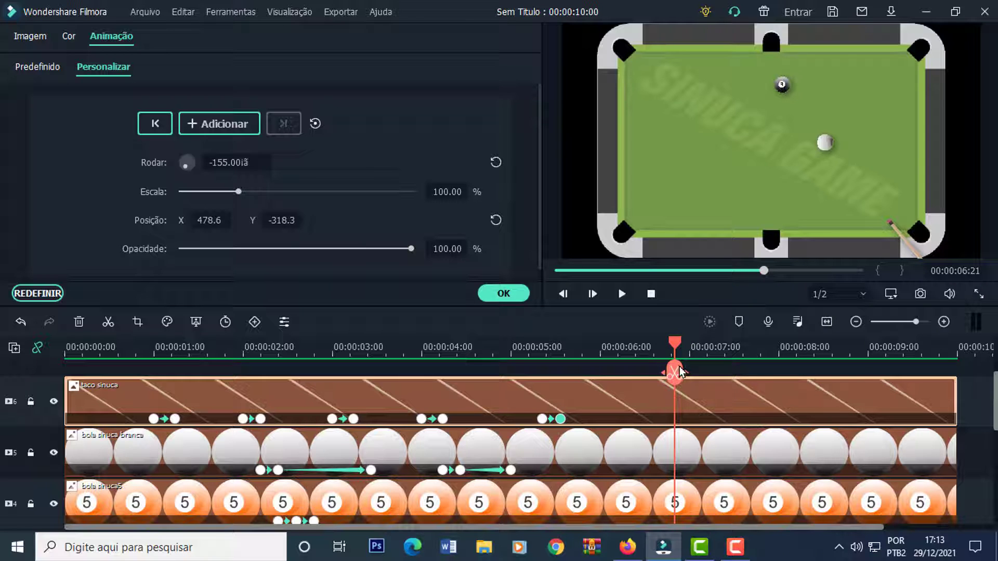
click(224, 124)
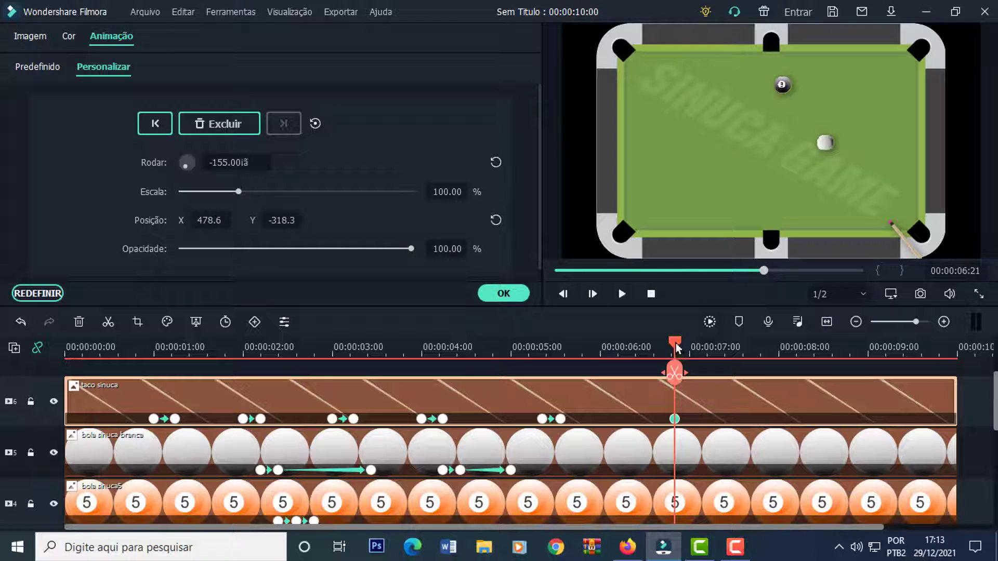
drag(676, 347, 691, 353)
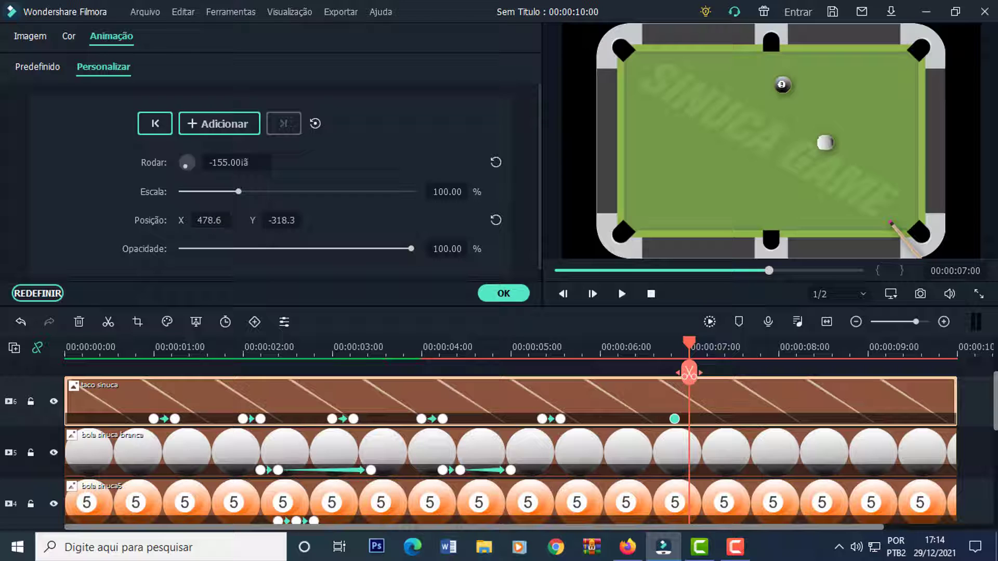
drag(274, 220, 320, 221)
drag(209, 220, 168, 220)
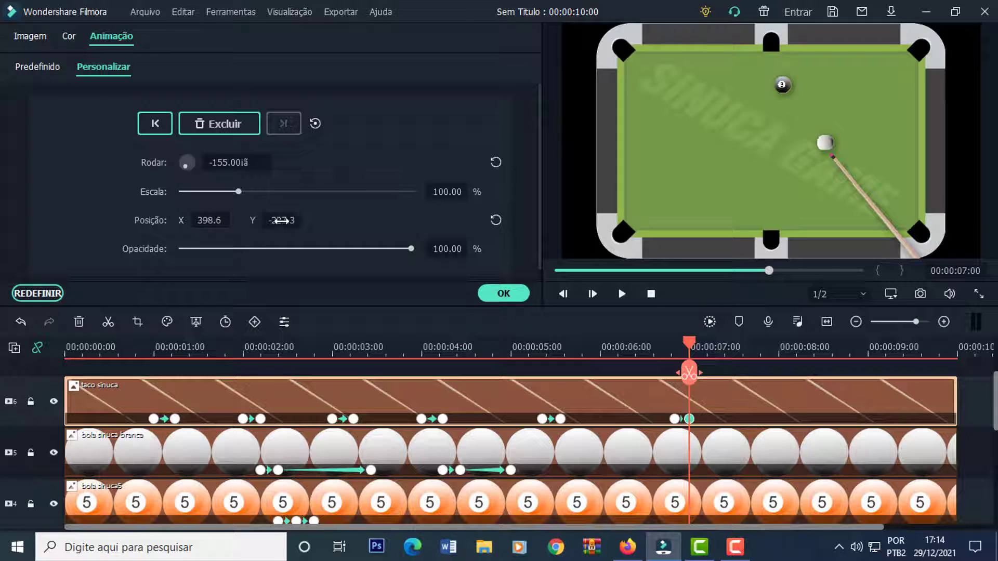
drag(281, 220, 283, 220)
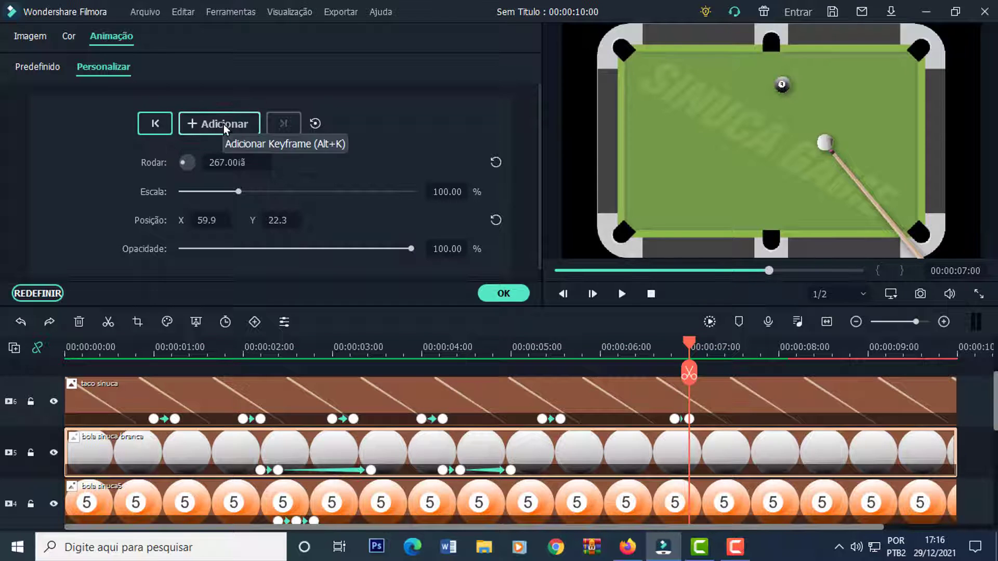
- Keyframe the white ball at impact, send it beside the 8 ball at 7:04, then back down at 7:12
click(223, 124)
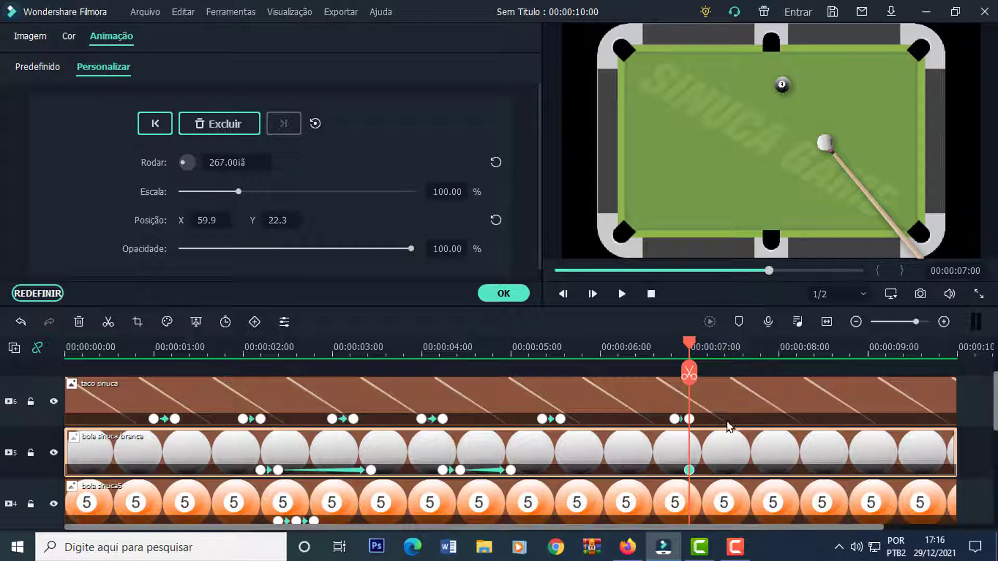
drag(690, 344, 706, 348)
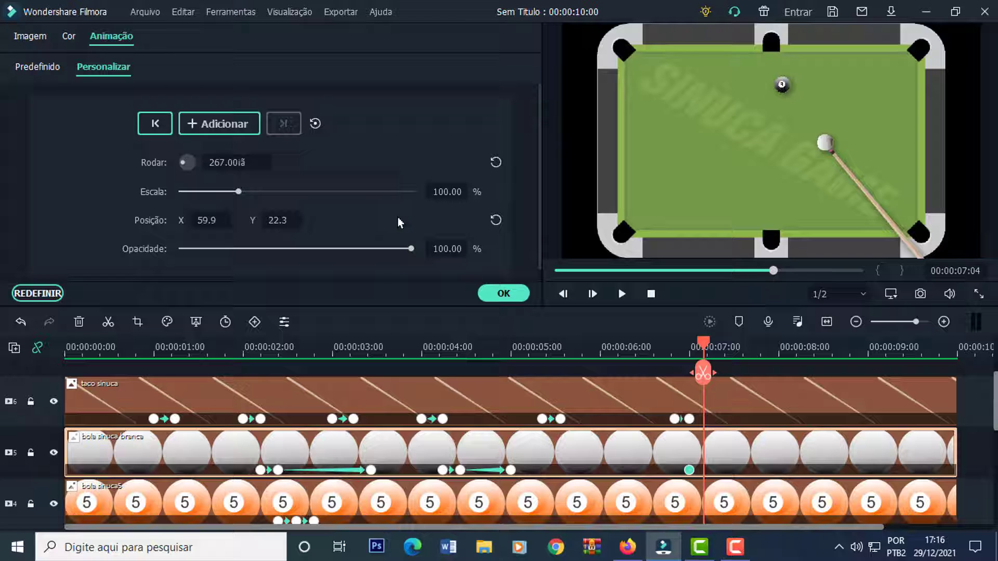
drag(288, 224, 247, 232)
drag(824, 99, 789, 101)
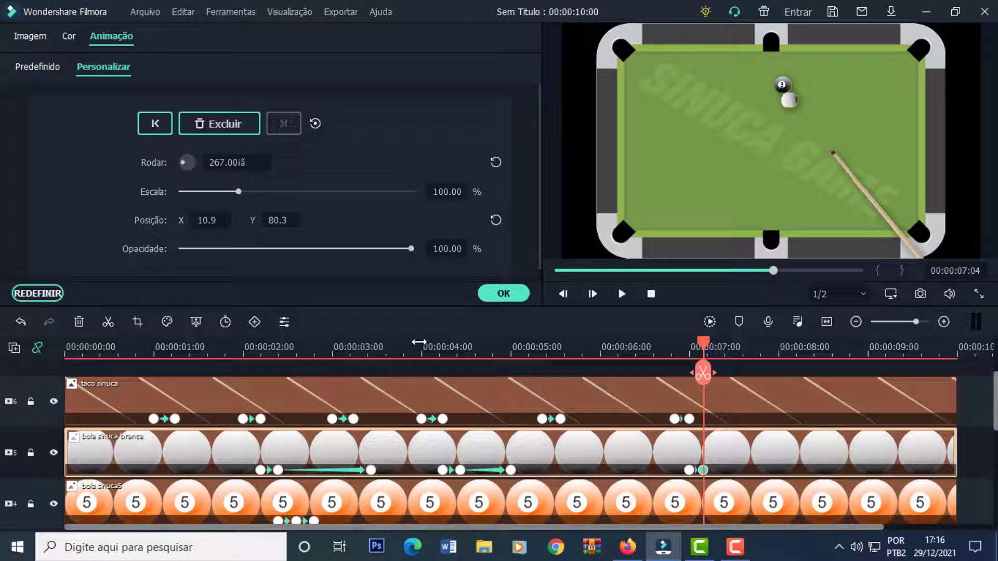
drag(706, 353, 735, 351)
mouse_move(277, 223)
mouse_down()
mouse_move(212, 225)
mouse_move(264, 223)
mouse_up()
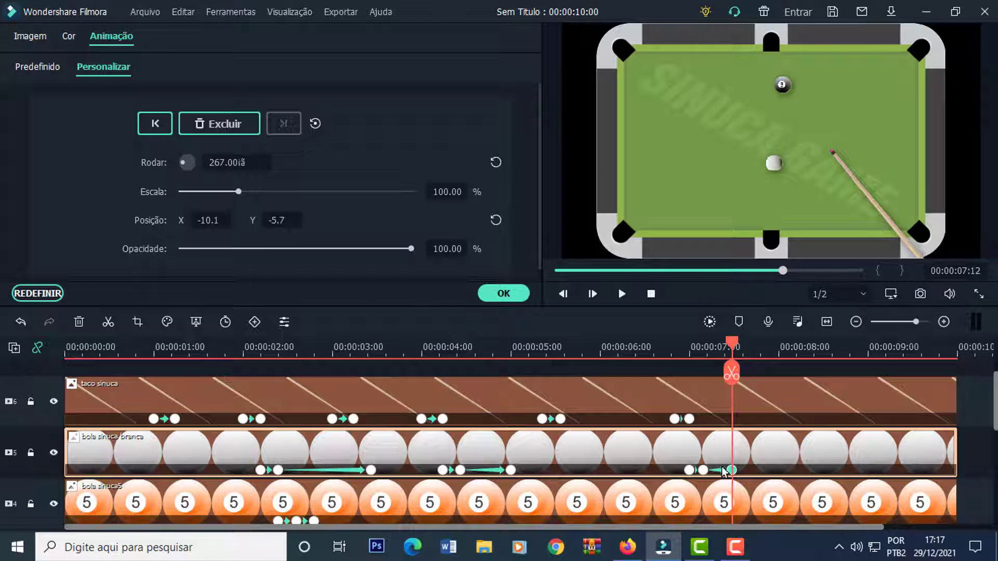
- Delay the white ball's last keyframe to 8:18, spin it to 2413°, and preview the roll
drag(722, 470, 841, 471)
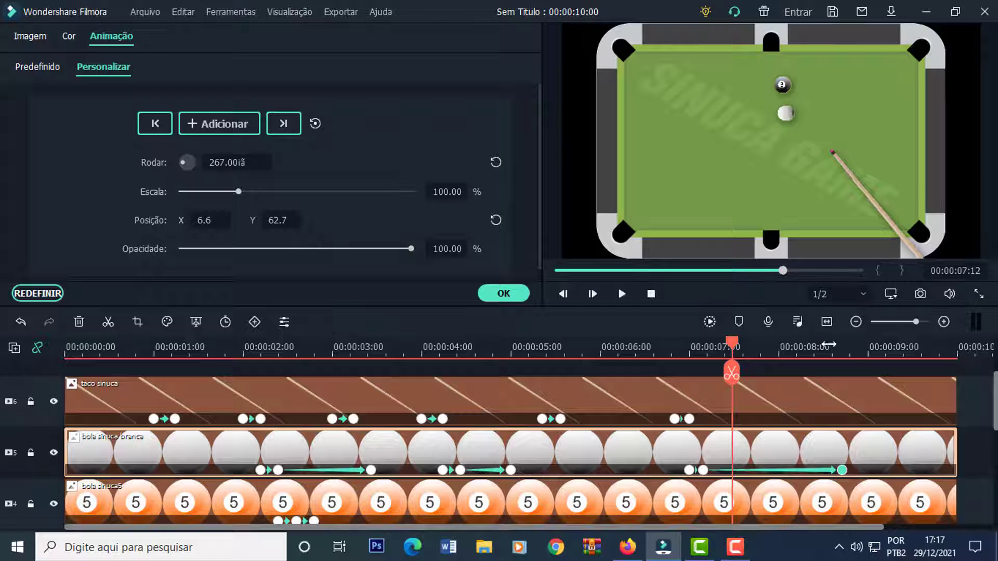
click(842, 470)
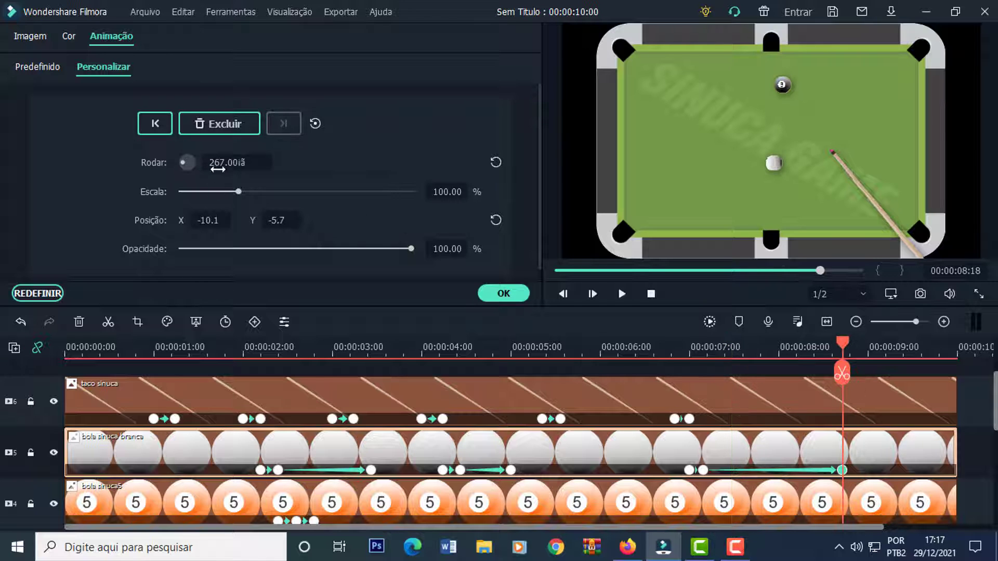
drag(217, 169, 446, 306)
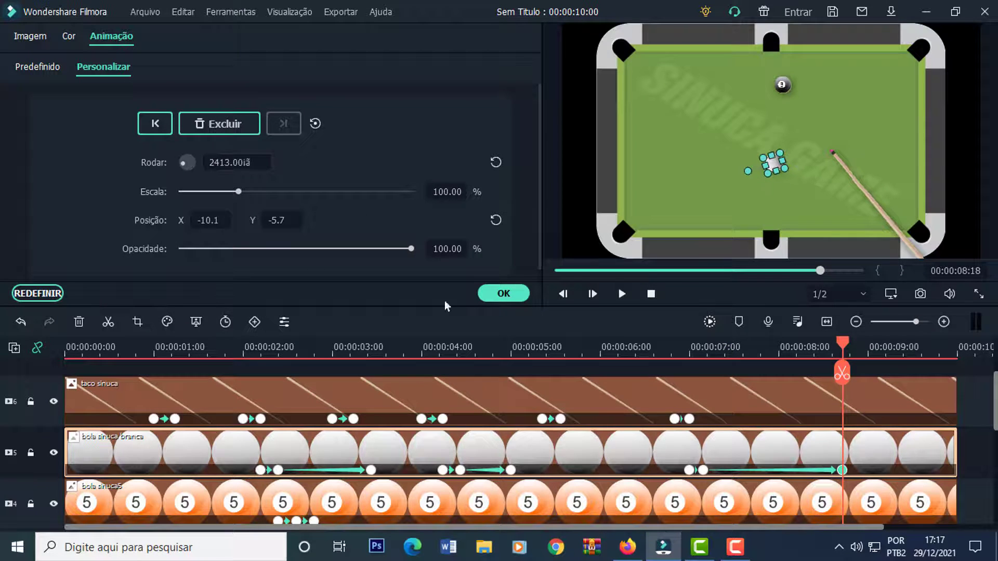
drag(840, 361, 704, 364)
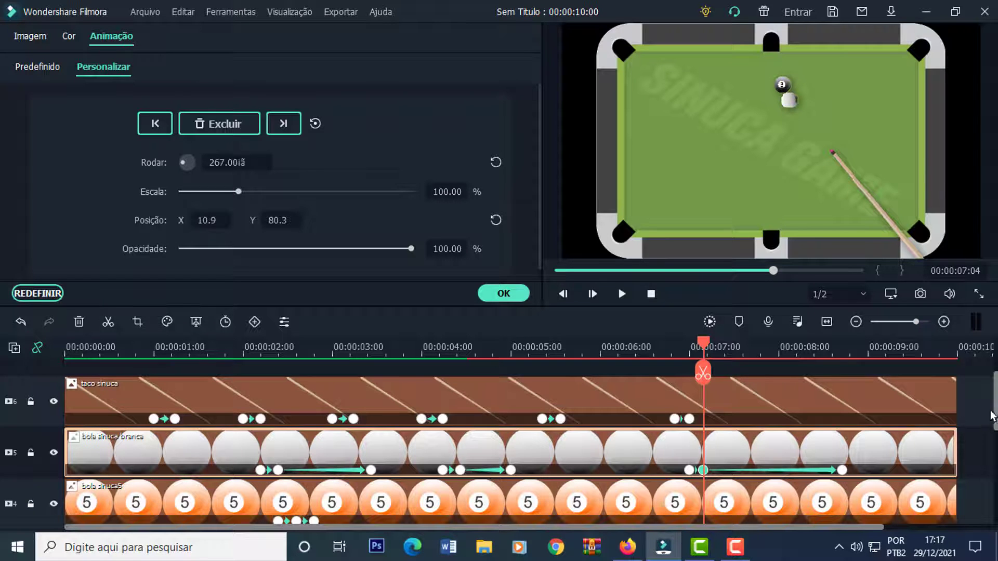
scroll(769, 462, down, 3)
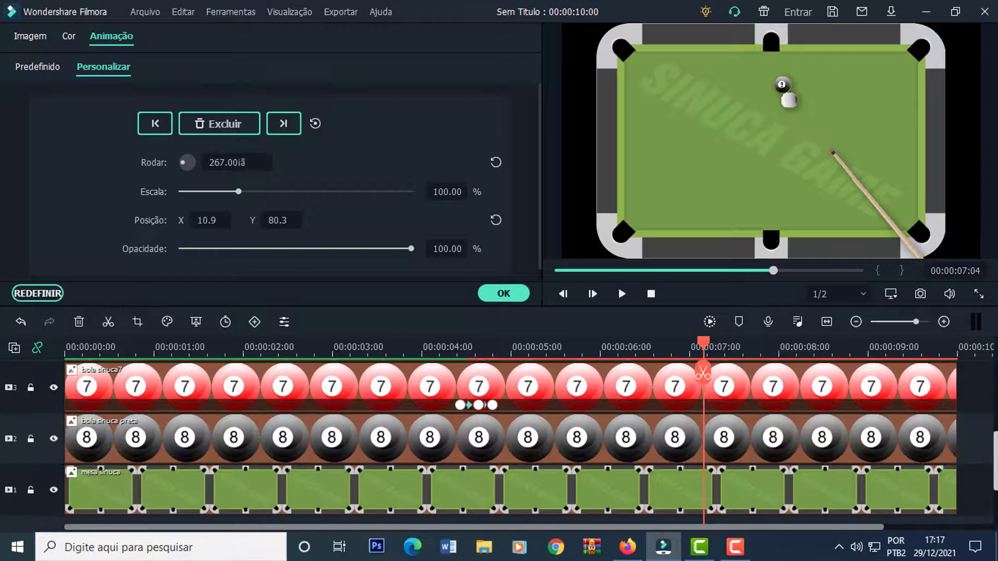
- Keyframe the 8 ball at 7:04, slide it to X -15, Y 57 by 7:10, and shrink it to 0% at 7:15
click(669, 446)
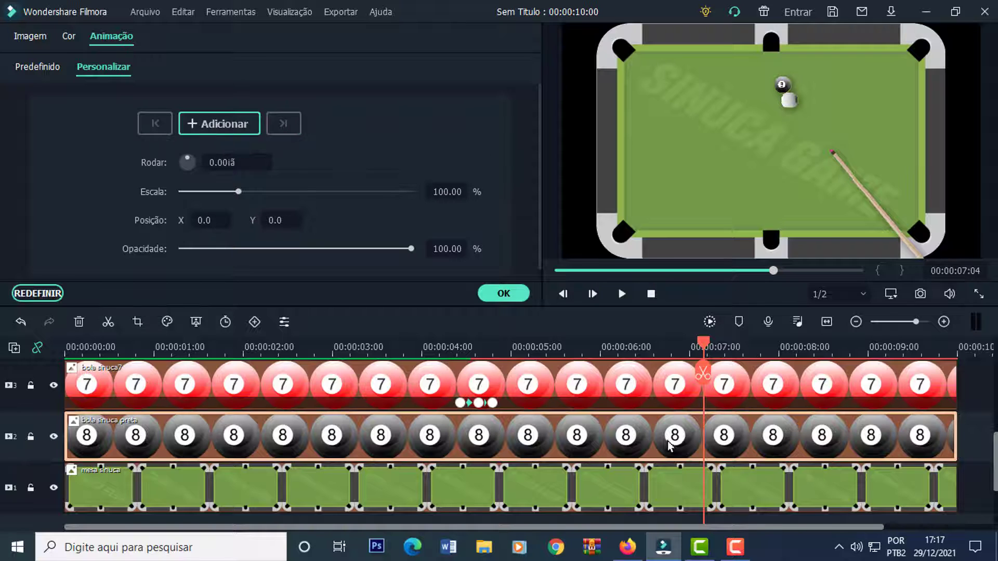
click(236, 127)
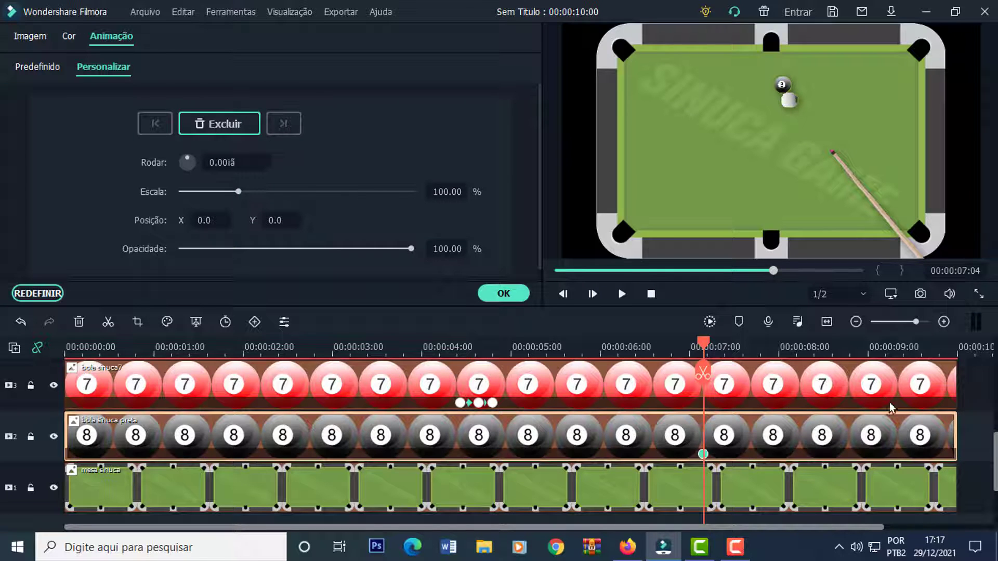
drag(705, 350, 726, 356)
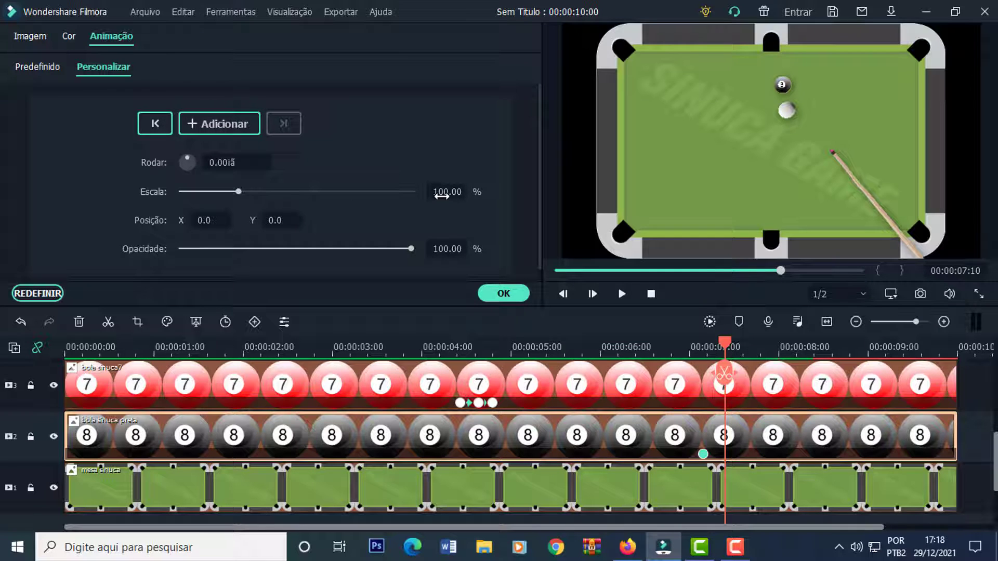
drag(268, 212, 297, 212)
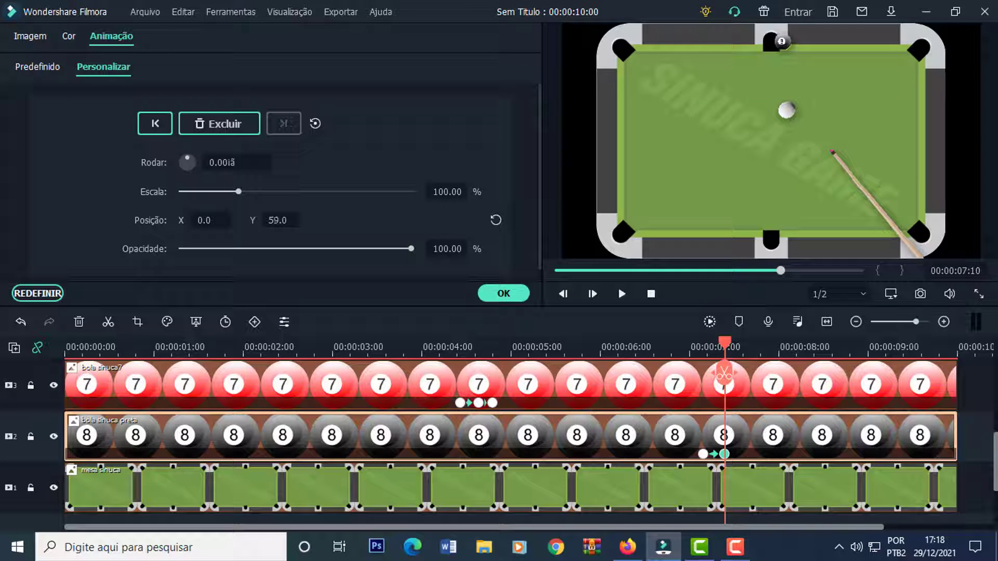
drag(220, 221, 213, 221)
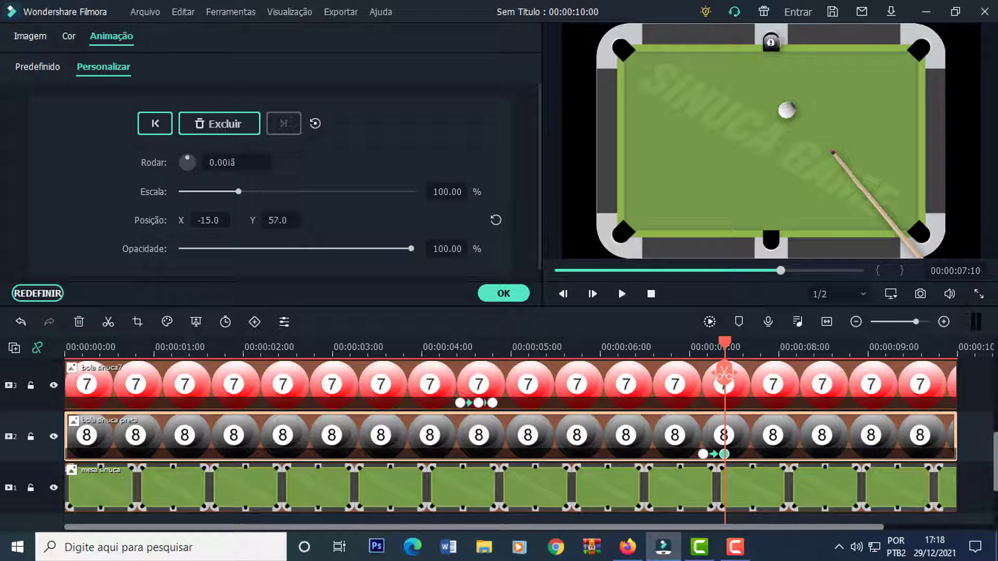
drag(727, 345, 747, 352)
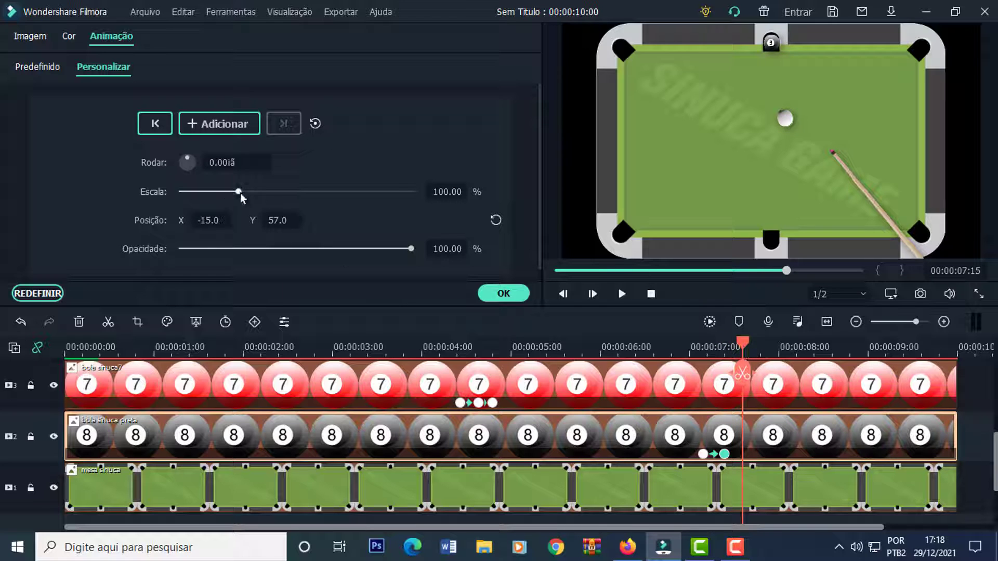
drag(238, 192, 221, 191)
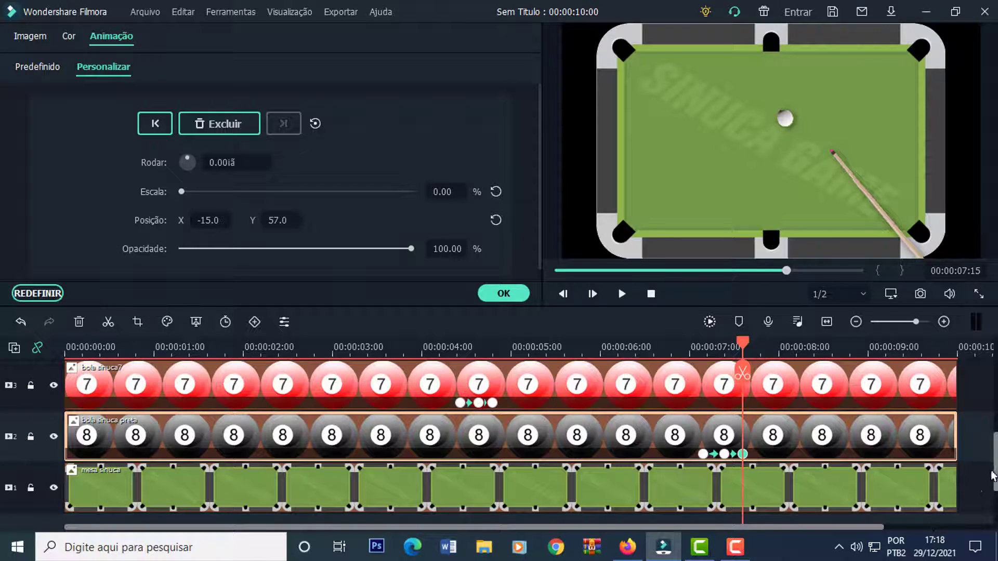
scroll(993, 476, up, 4)
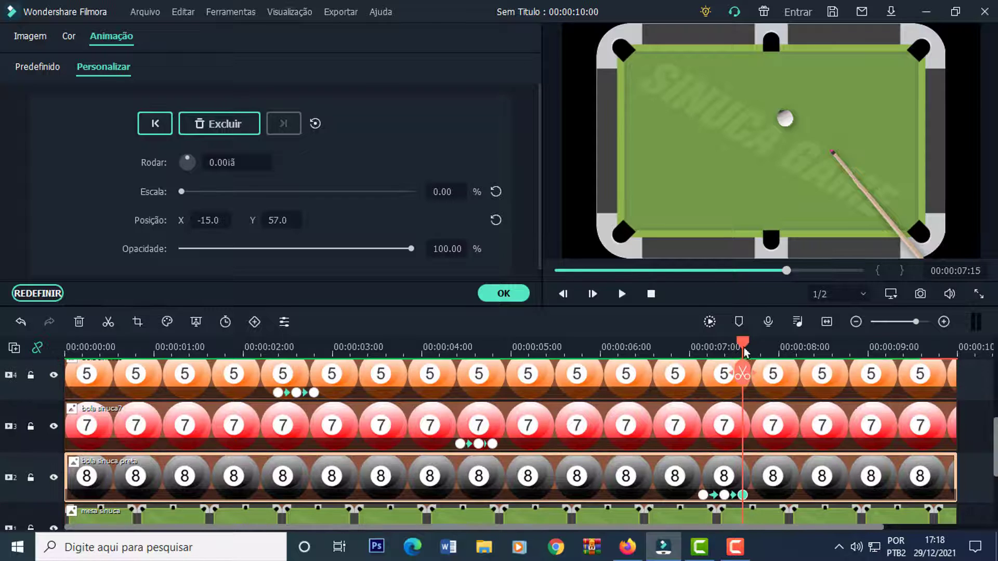
- Undo the last change, withdraw the cue to X 488.6, Y -330.3 at 8:13, and replay from the start
drag(744, 353, 800, 354)
key(ctrl+z)
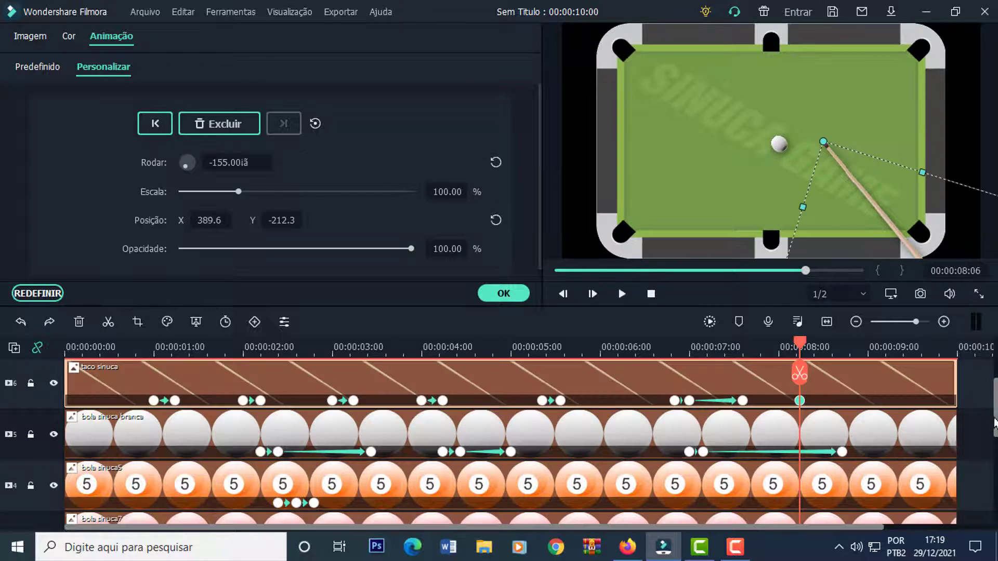
drag(803, 349, 823, 354)
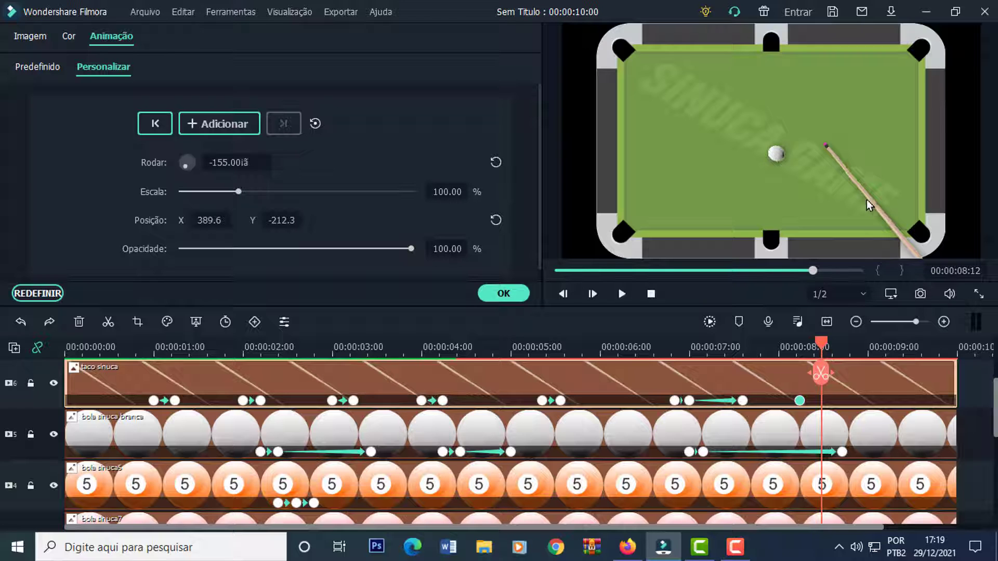
drag(857, 187, 934, 267)
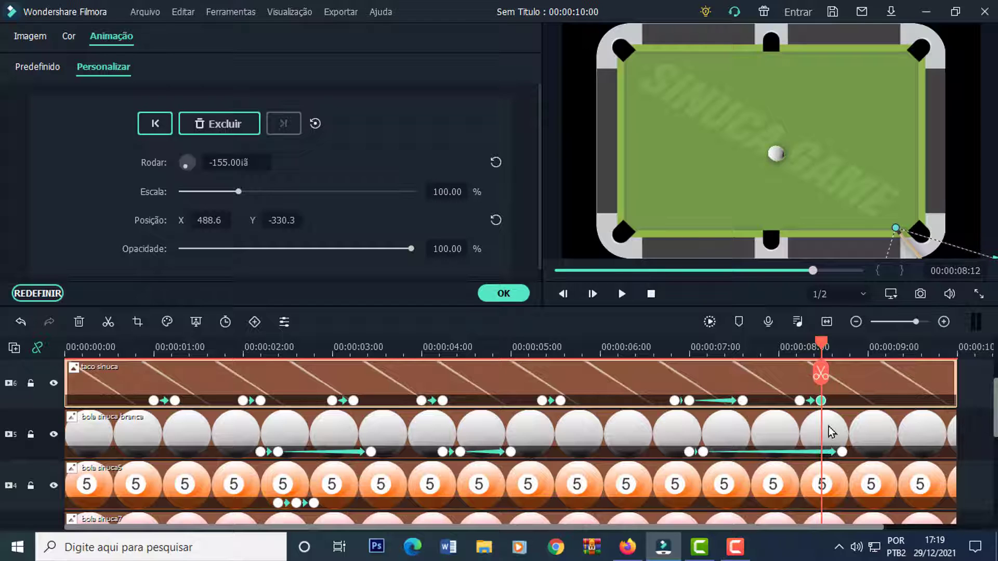
click(650, 294)
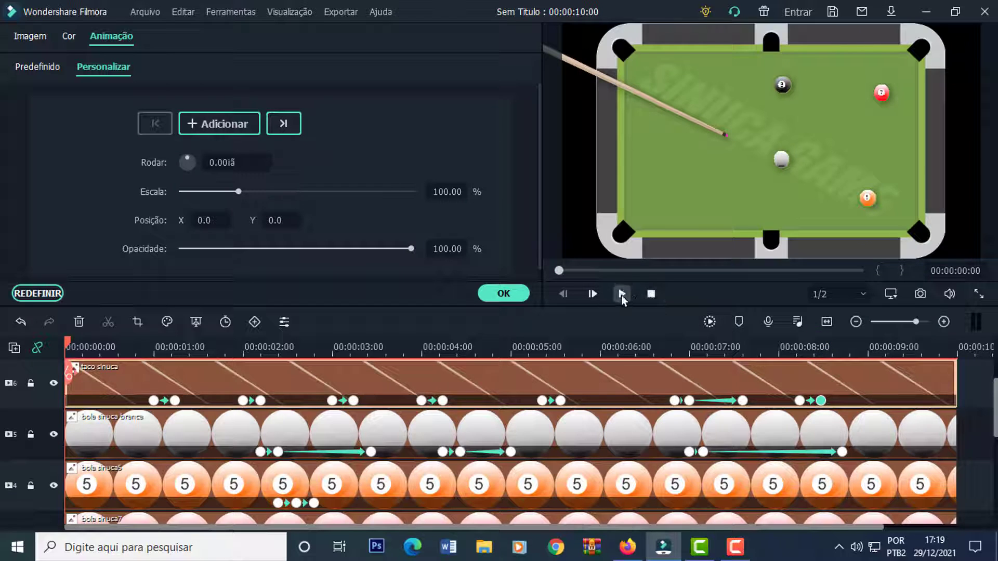
click(623, 294)
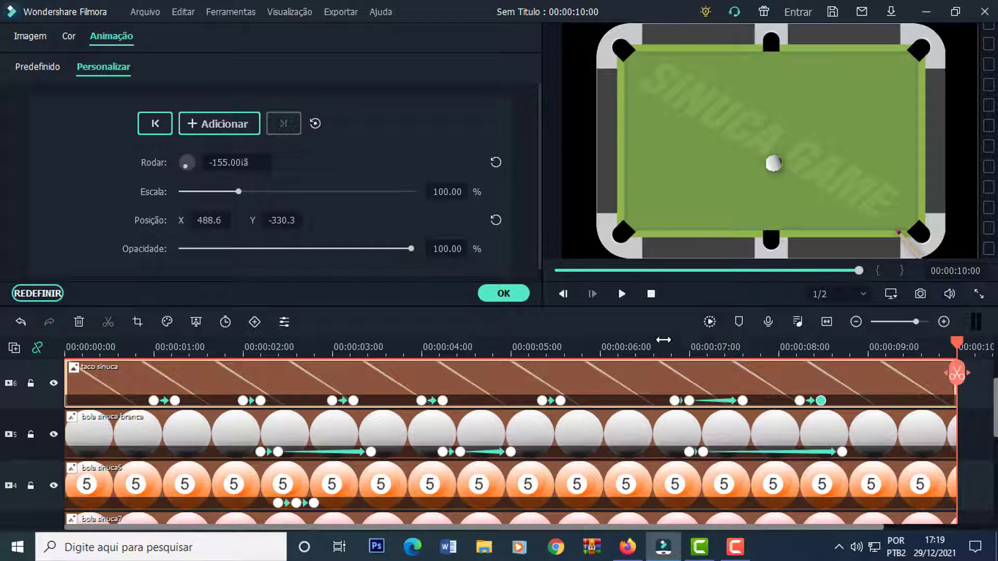
- Place the 'Efeito Sonoro - Bilhar Sinuca' sound on the audio track, trimmed to start near 02:05
click(509, 297)
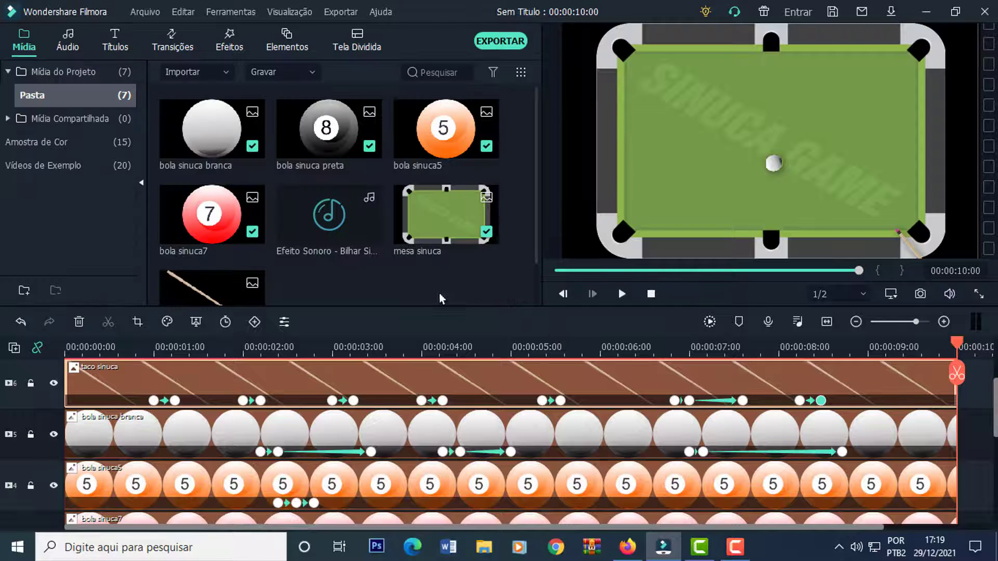
scroll(983, 397, down, 5)
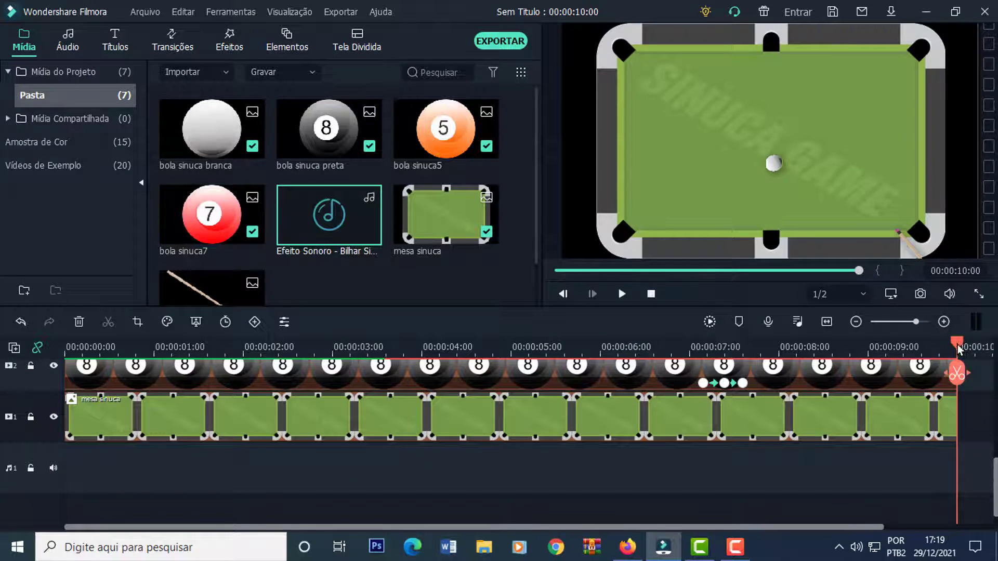
drag(958, 350, 265, 375)
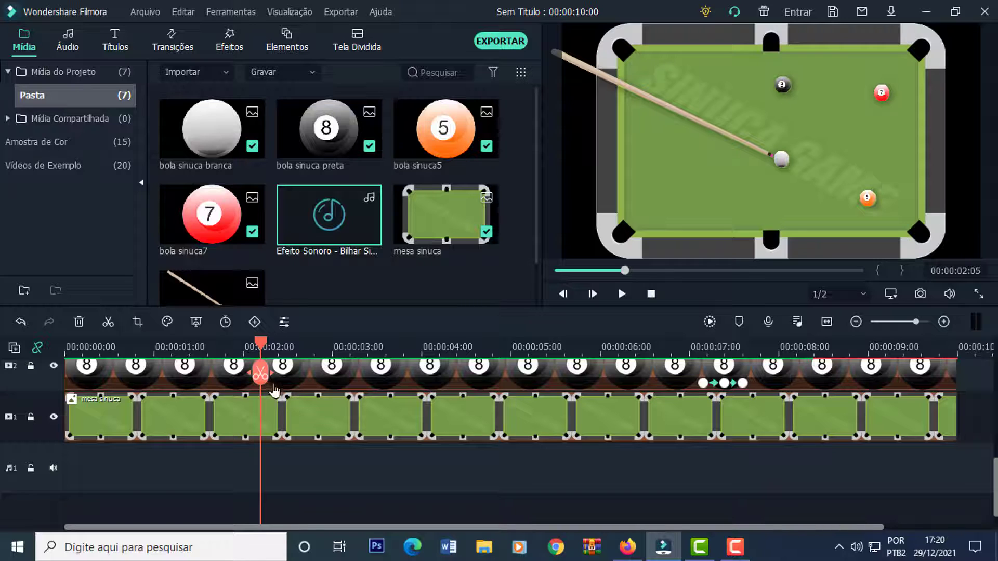
drag(328, 214, 283, 486)
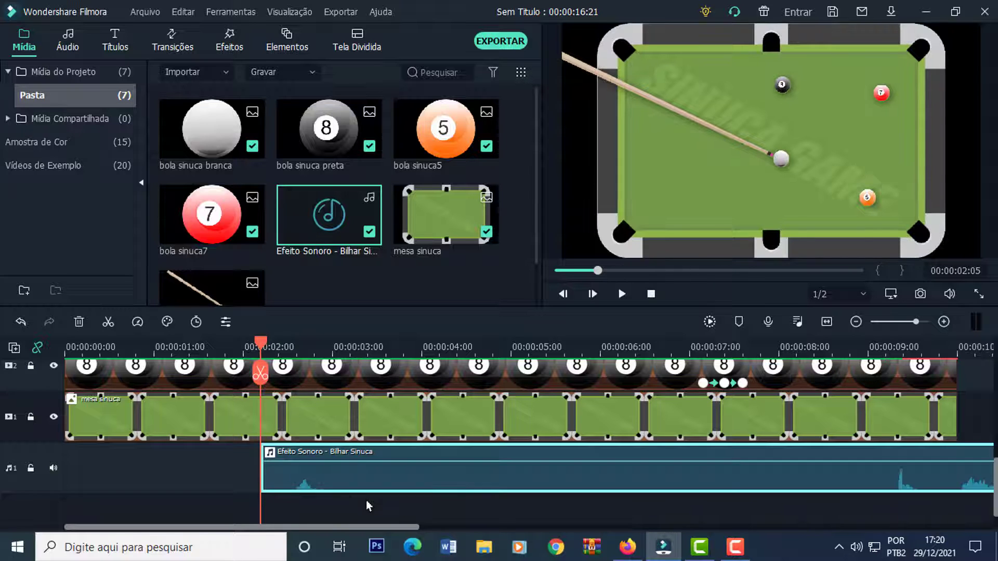
drag(729, 481, 621, 491)
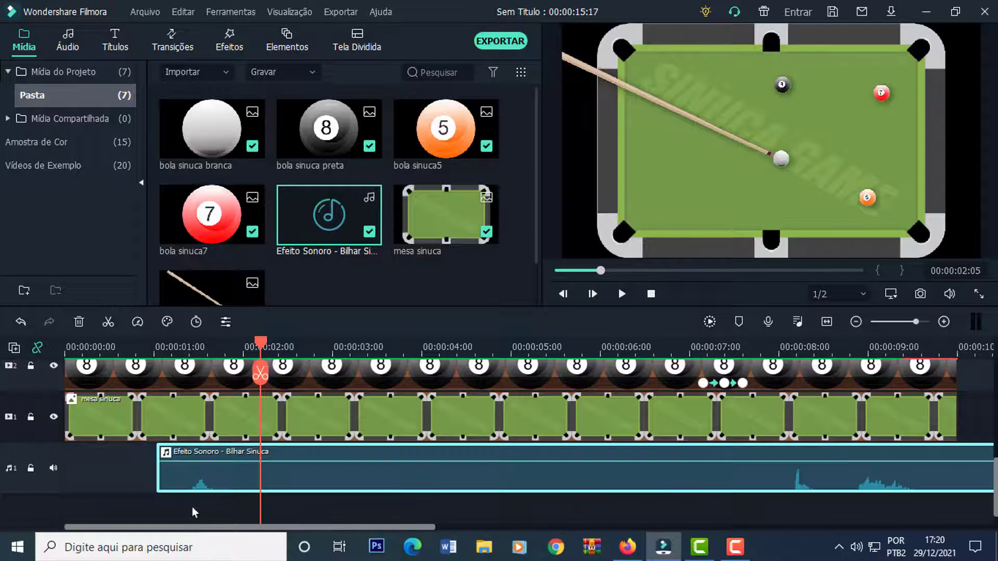
drag(156, 478, 307, 476)
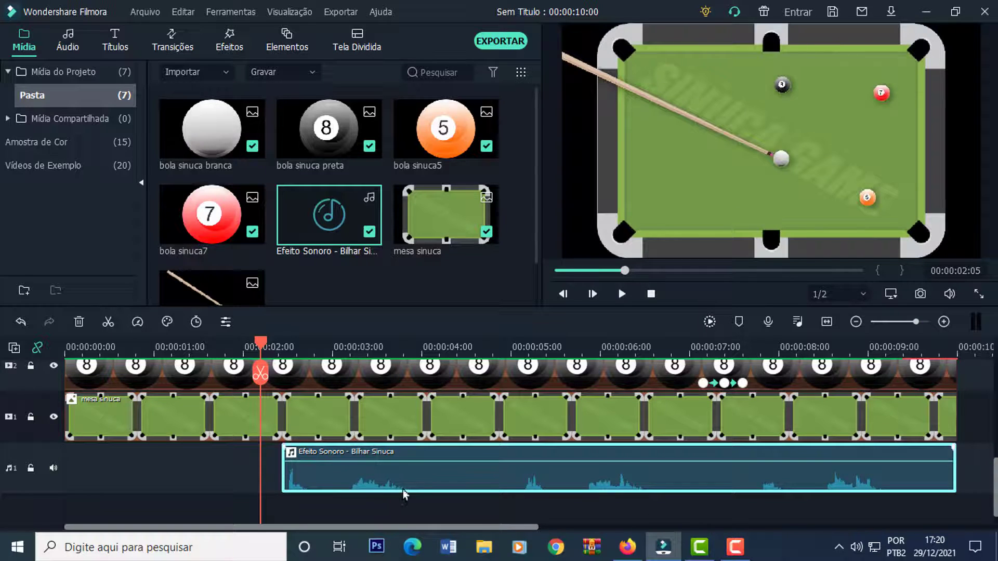
- Preview the sound, then split it at 03:23 and delete the portion after the split
click(622, 293)
click(622, 294)
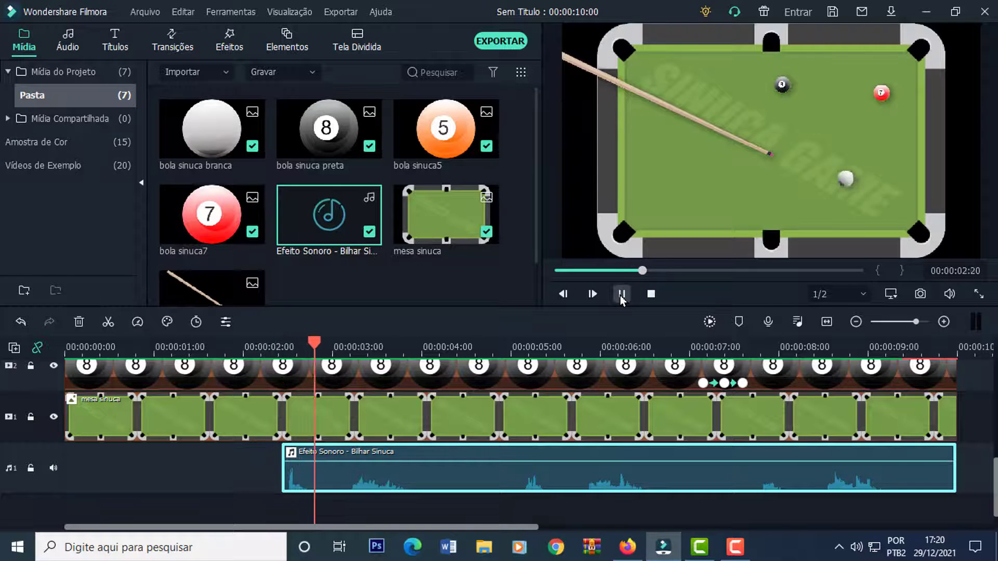
click(621, 293)
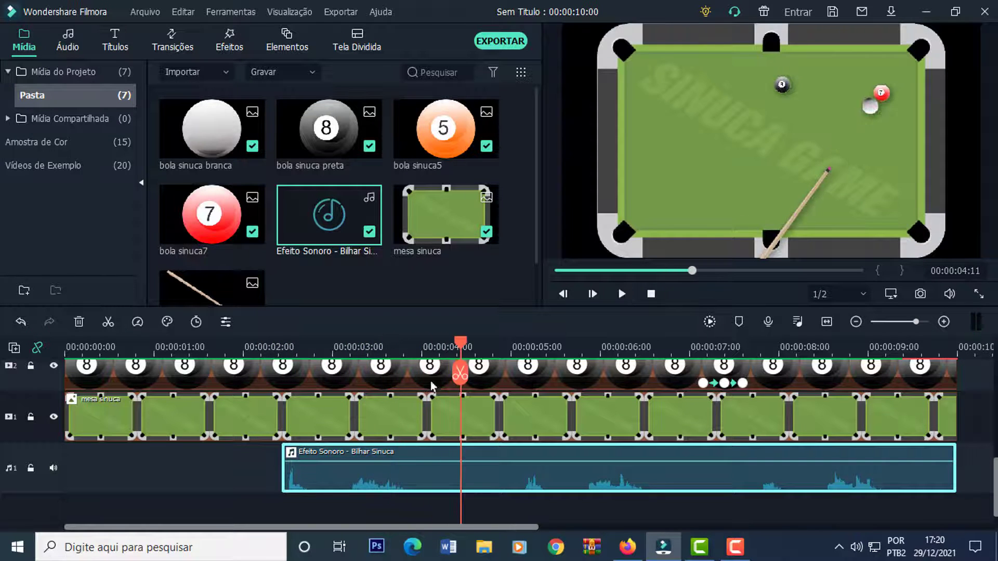
drag(461, 347, 414, 355)
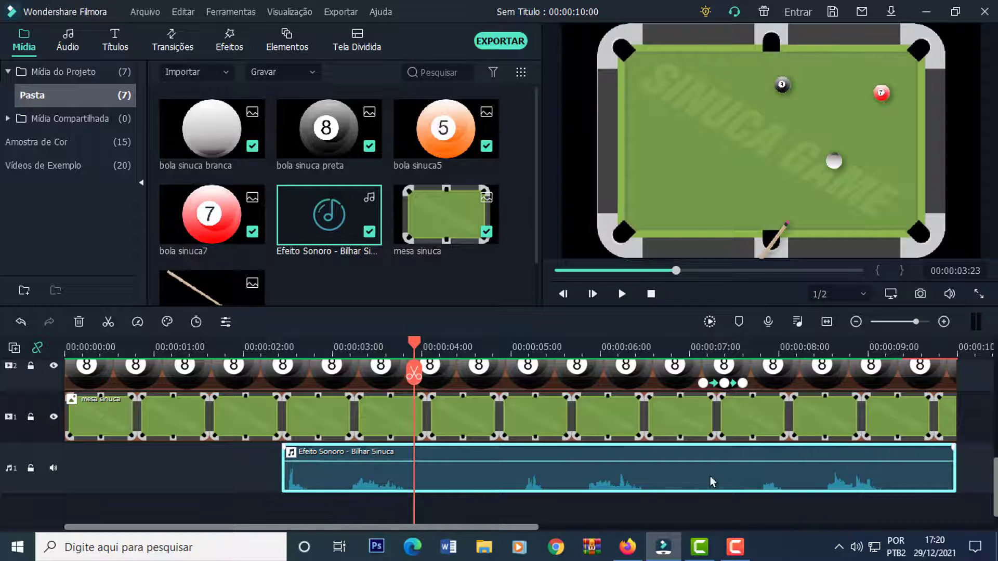
click(108, 322)
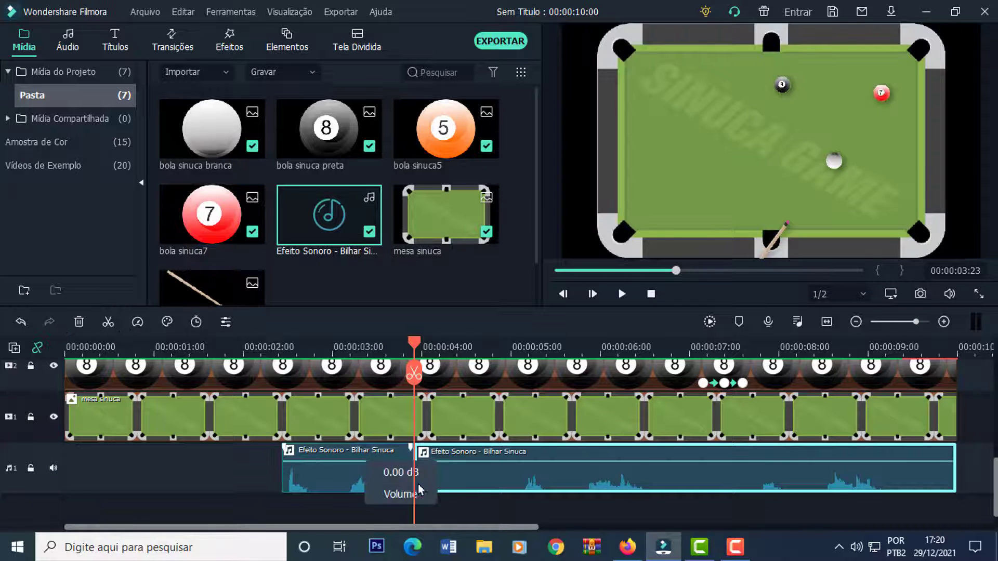
key(Delete)
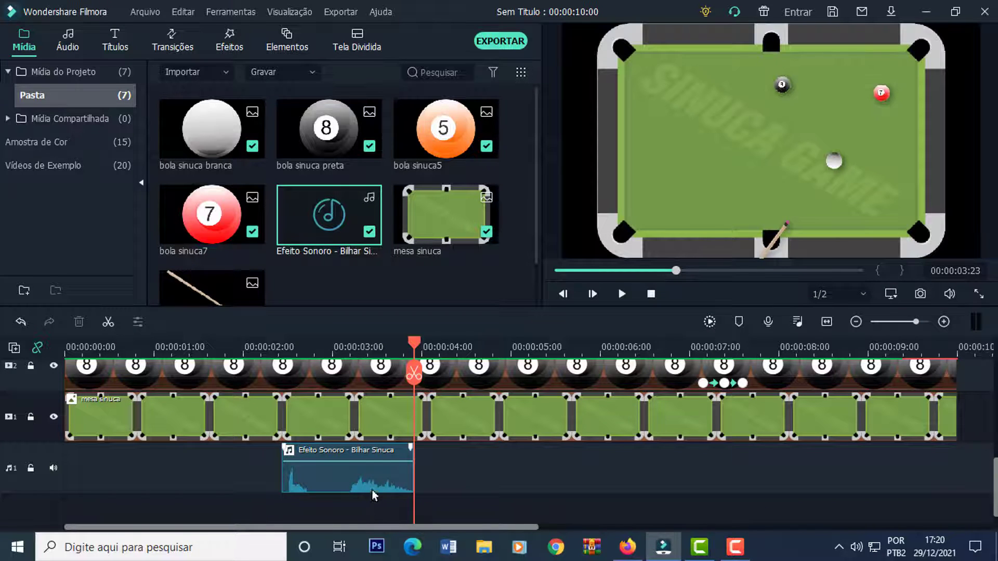
- Slide the sound clip left to start at the cue's strike near 2 seconds, and preview
drag(414, 347, 234, 347)
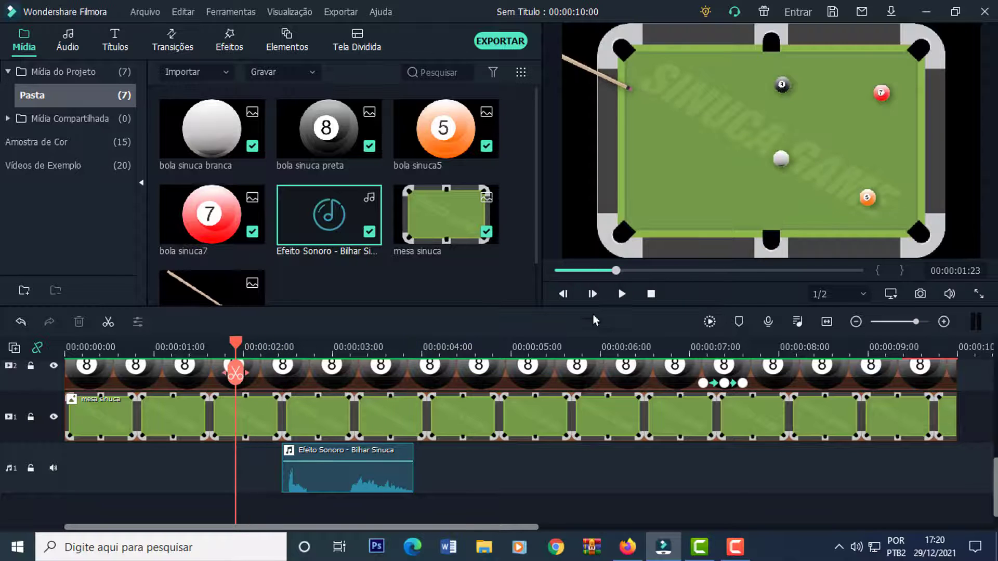
click(622, 294)
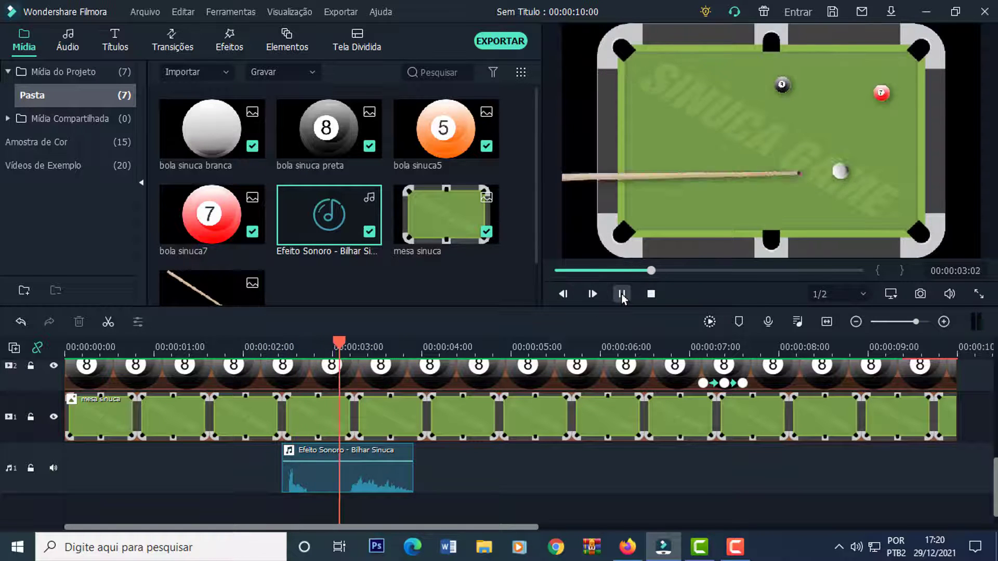
click(622, 294)
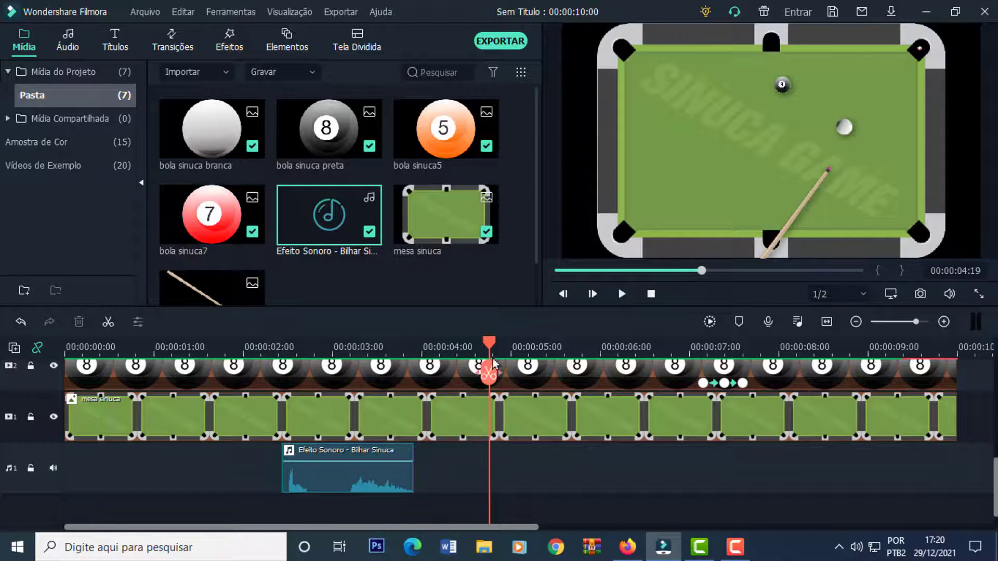
drag(488, 364, 253, 364)
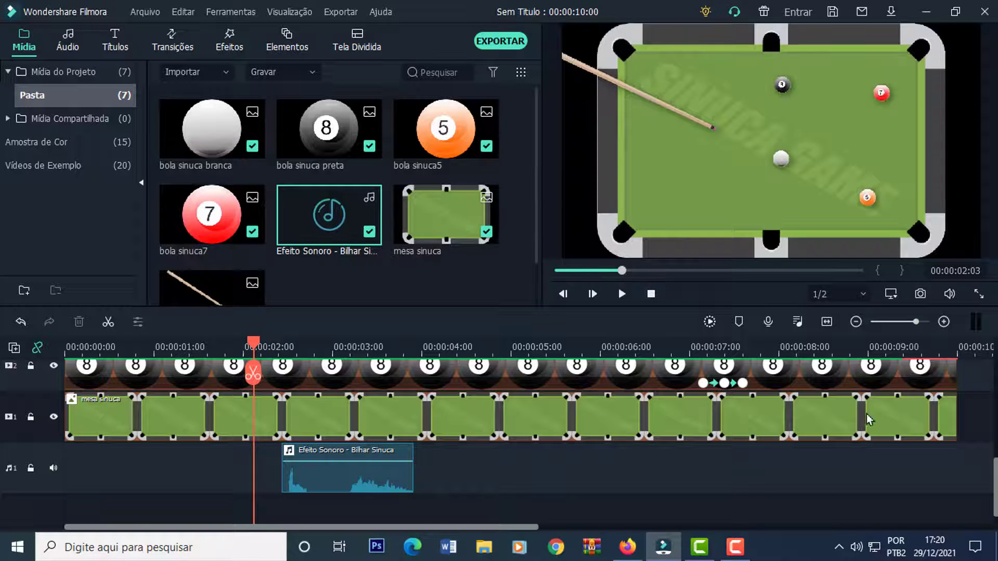
mouse_move(996, 473)
mouse_down()
mouse_move(996, 457)
mouse_move(996, 469)
mouse_up()
scroll(994, 470, down, 1)
drag(387, 474, 360, 475)
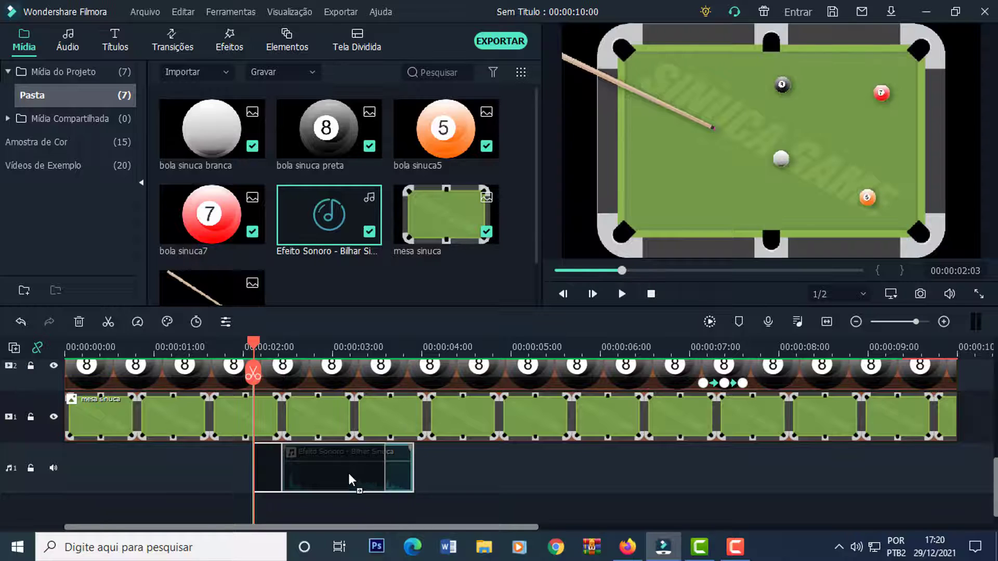
click(622, 294)
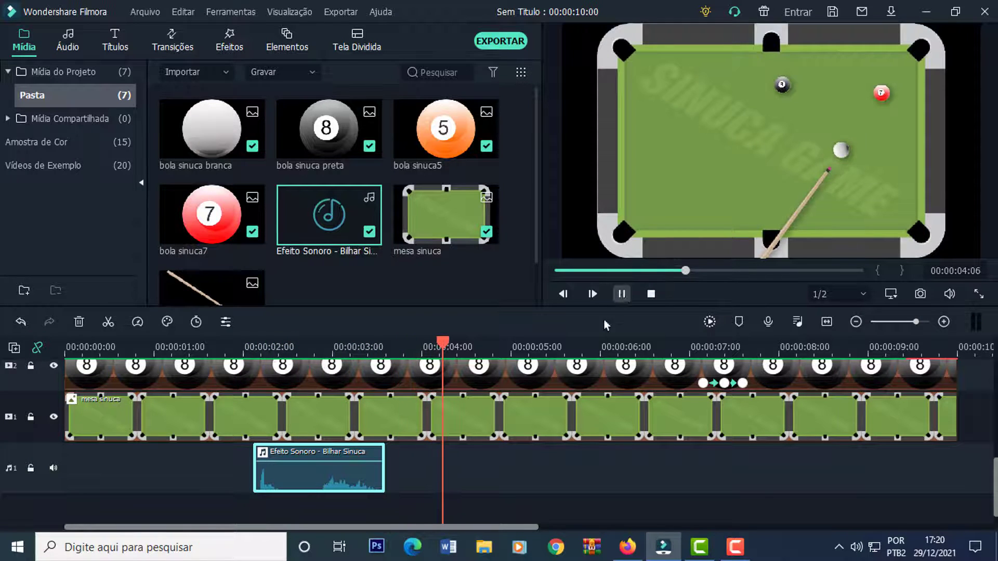
click(622, 294)
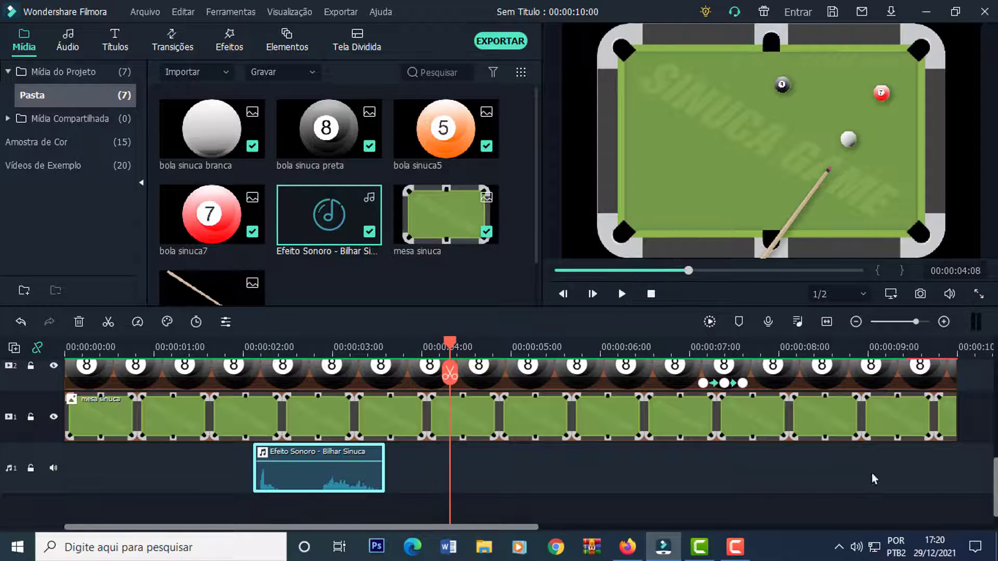
- Copy the sound clip and paste it at about 04:01, aligned with the second cue strike
right_click(322, 473)
click(343, 170)
mouse_move(450, 344)
mouse_down()
mouse_move(464, 346)
mouse_move(443, 358)
mouse_up()
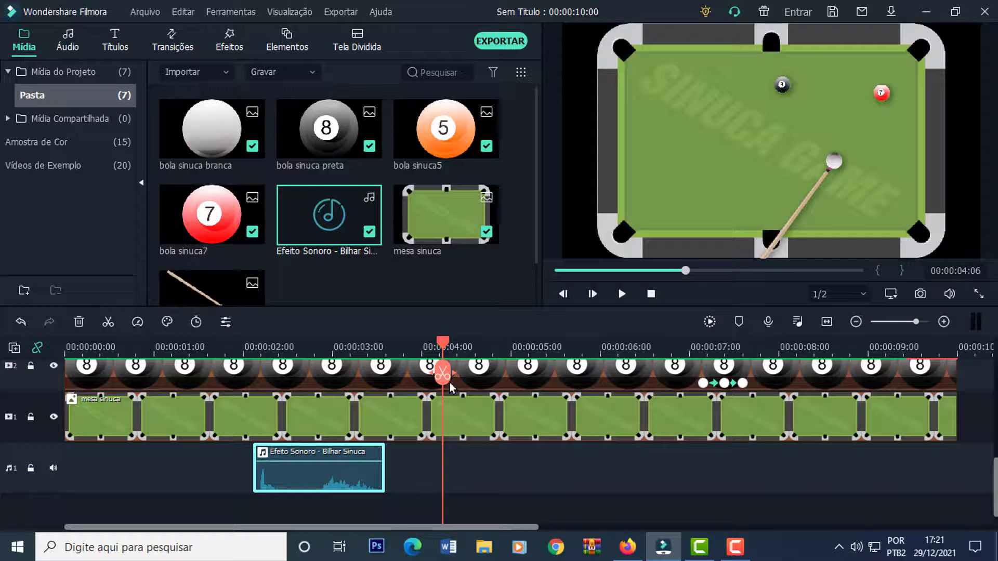
right_click(455, 474)
click(488, 198)
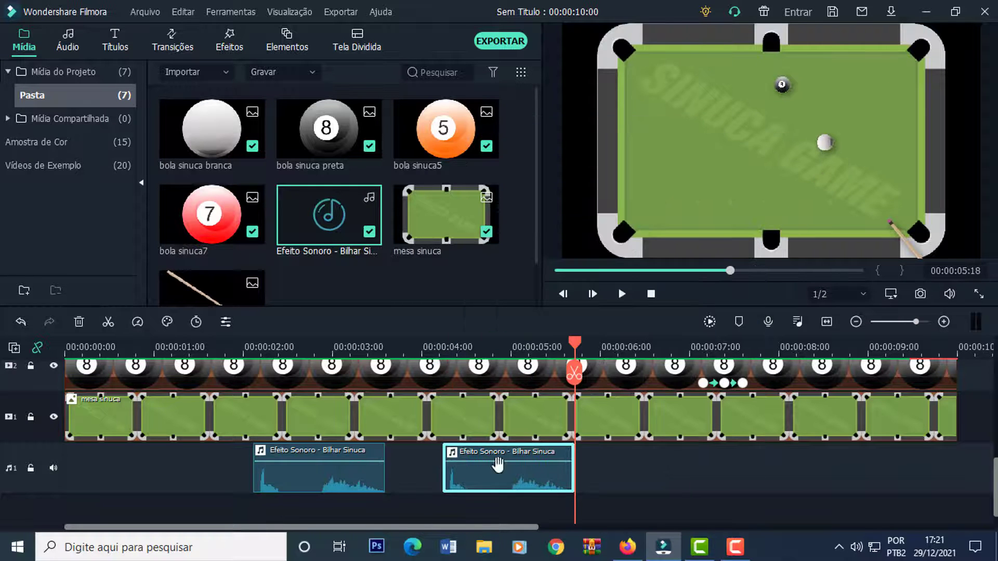
drag(573, 352, 426, 347)
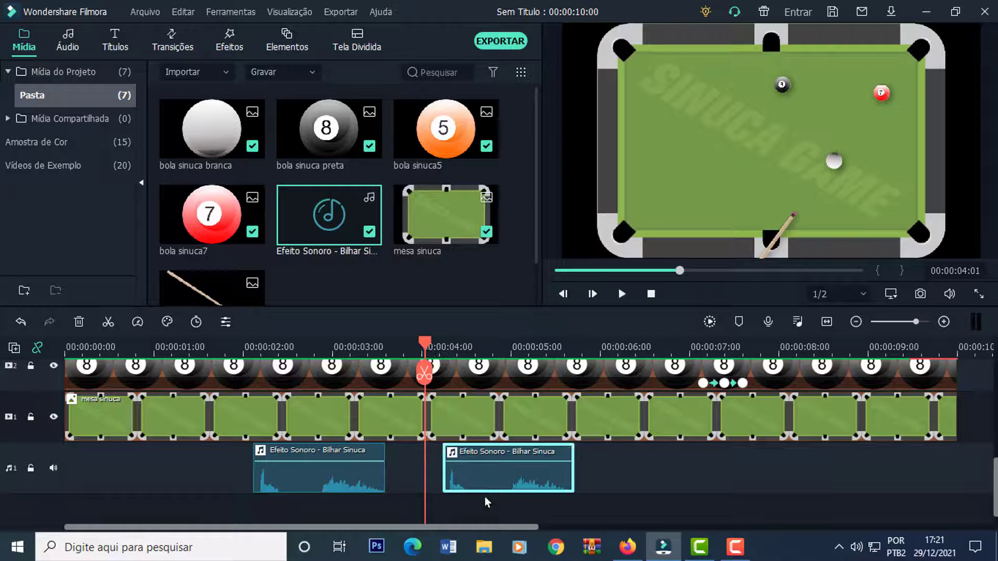
drag(486, 489, 470, 492)
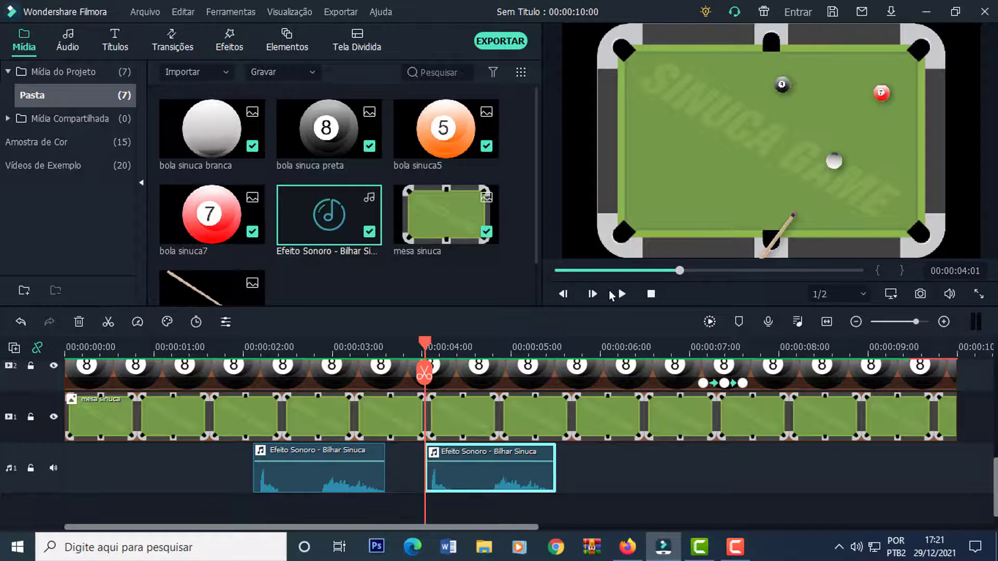
- Preview both hit sounds, then zoom in and nudge the second clip slightly later
click(621, 294)
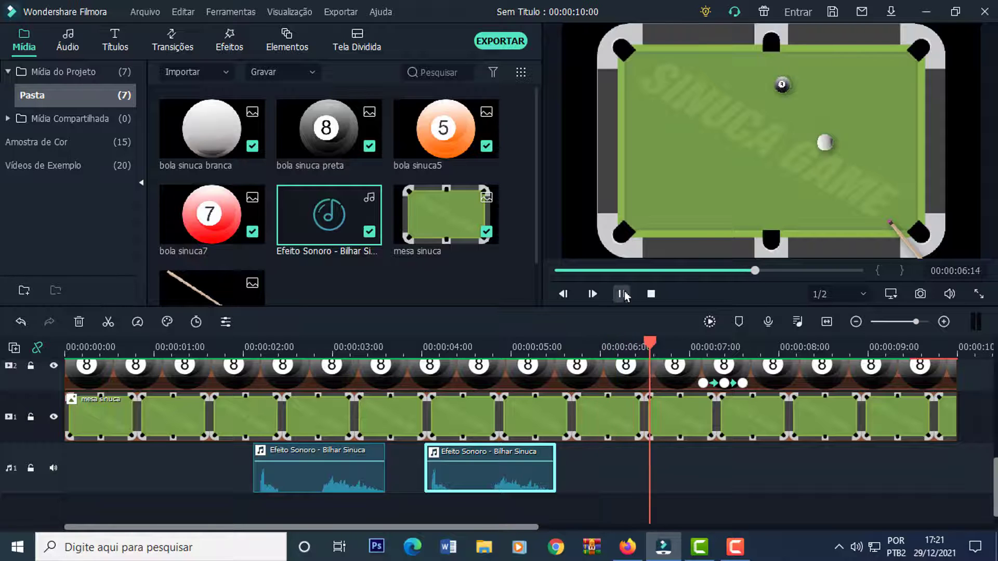
click(622, 294)
drag(686, 347, 239, 348)
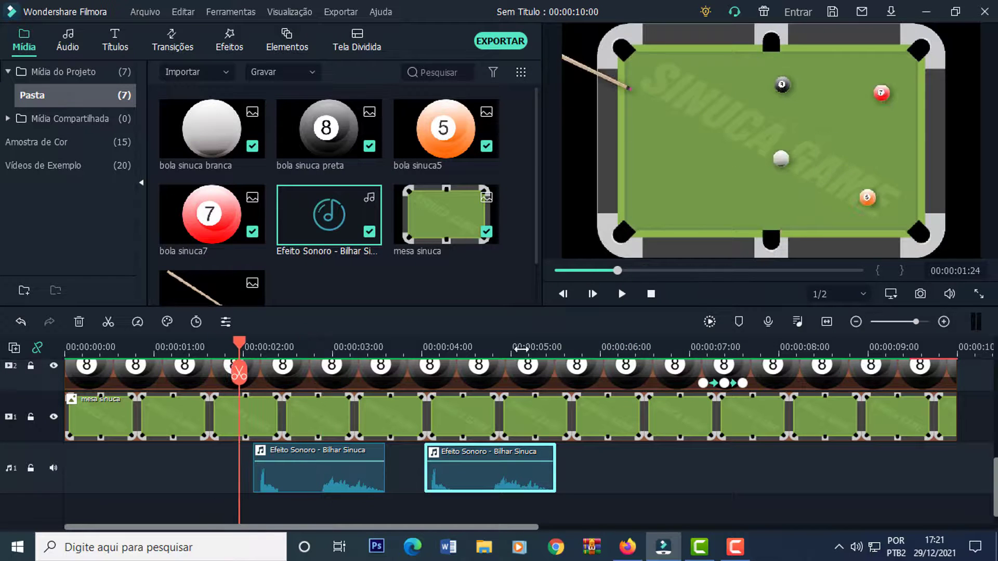
click(621, 295)
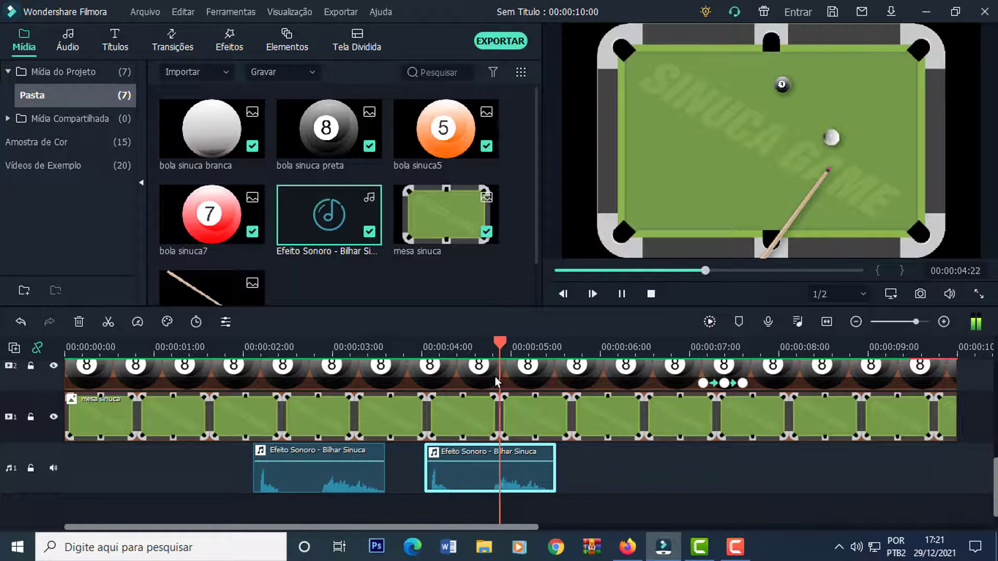
click(622, 295)
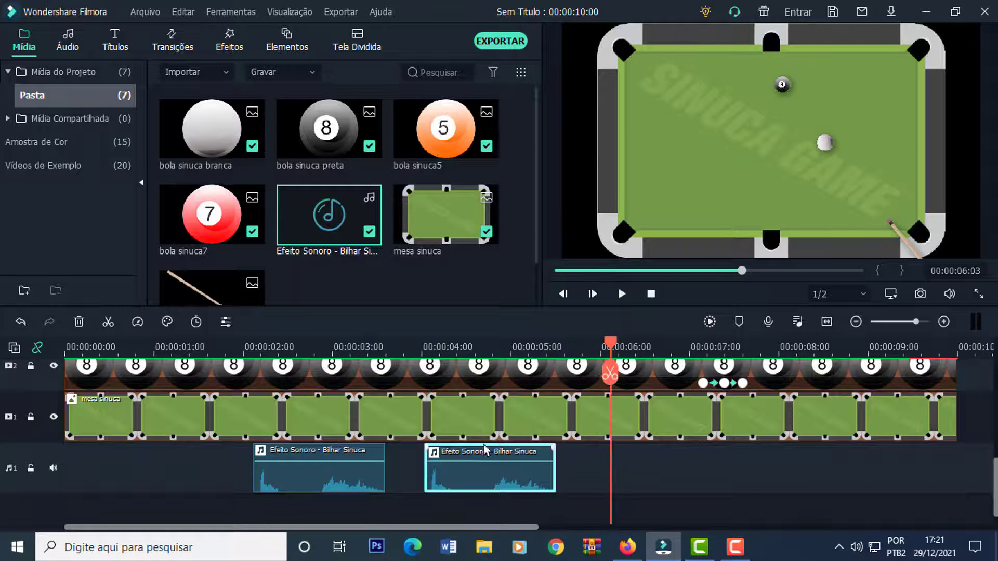
drag(424, 356, 508, 353)
drag(391, 473, 418, 477)
drag(617, 348, 325, 347)
- Paste a third copy of the billiard sound at the 07:00 cue strike
click(622, 295)
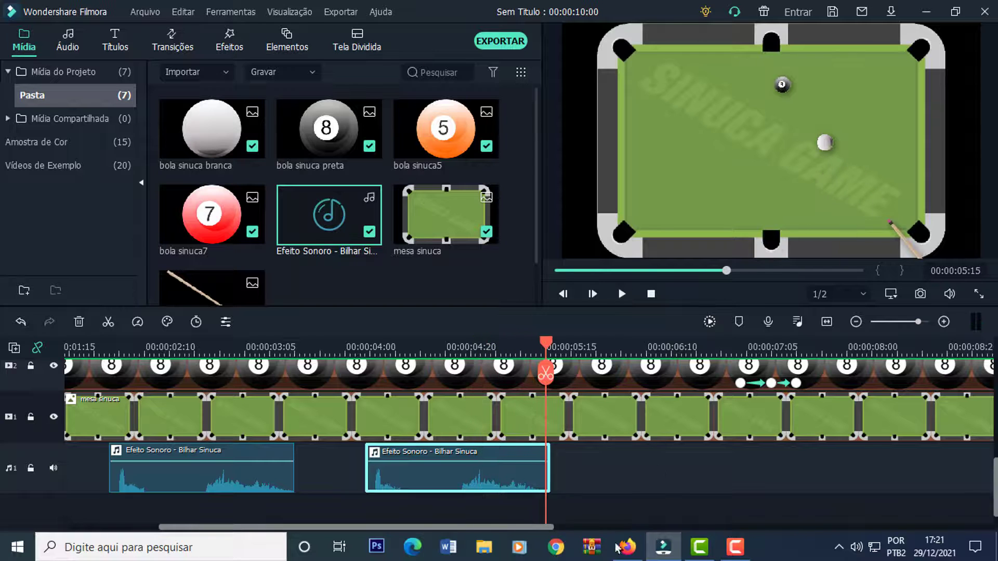
drag(551, 527, 665, 529)
scroll(422, 416, up, 2)
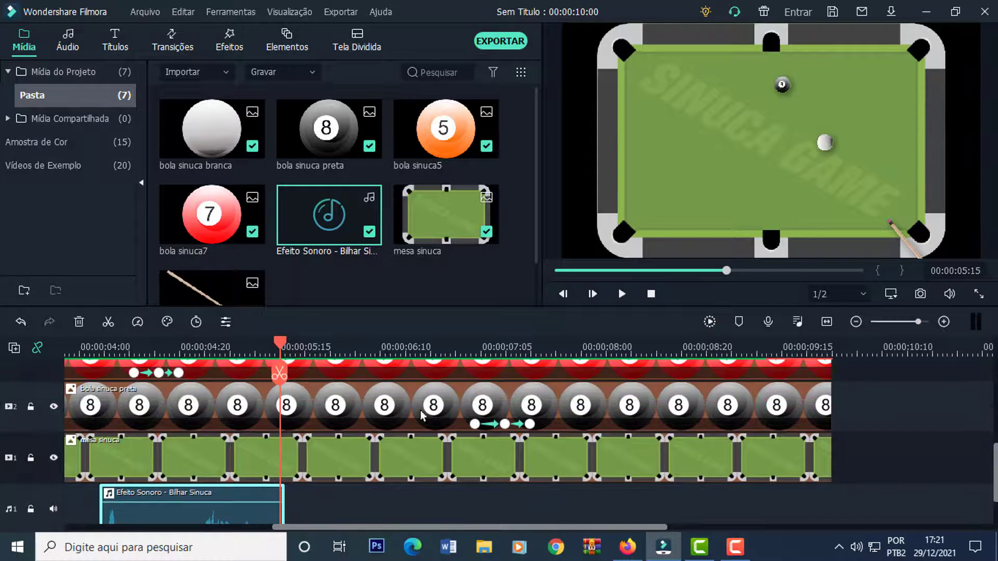
drag(284, 349, 459, 366)
right_click(478, 510)
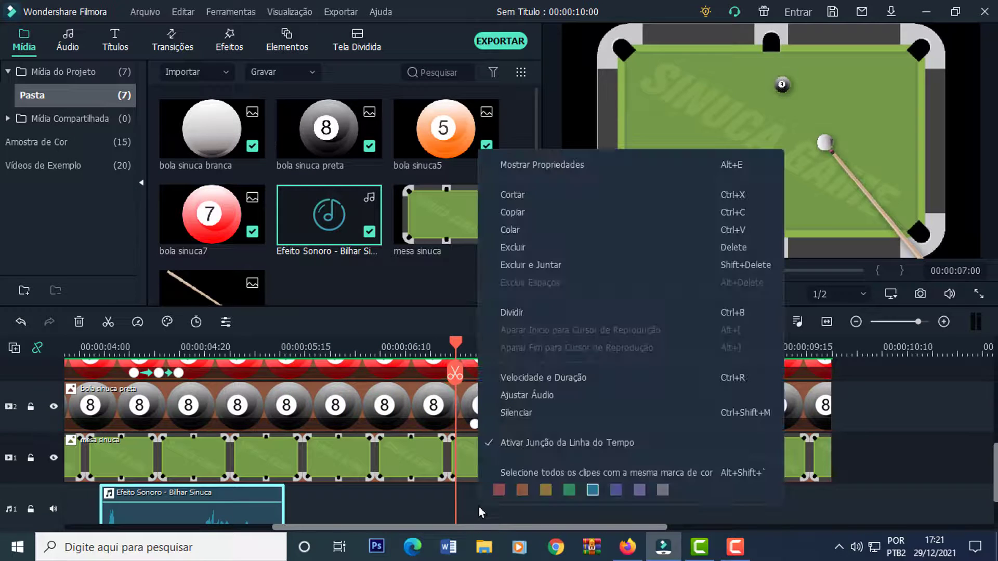
key(ctrl+v)
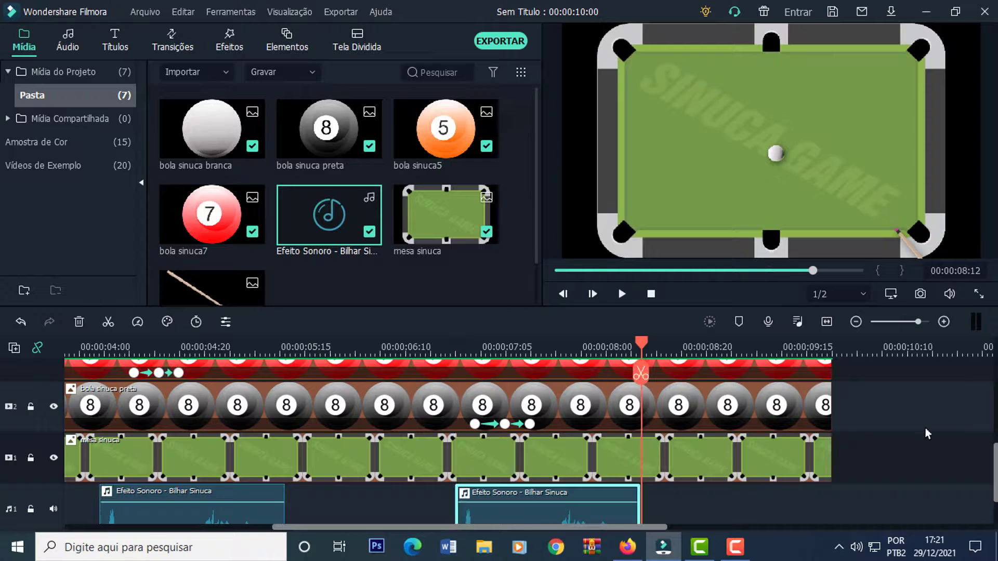
- Zoom in and shift the third sound clip earlier to start around 6:20
scroll(996, 468, down, 1)
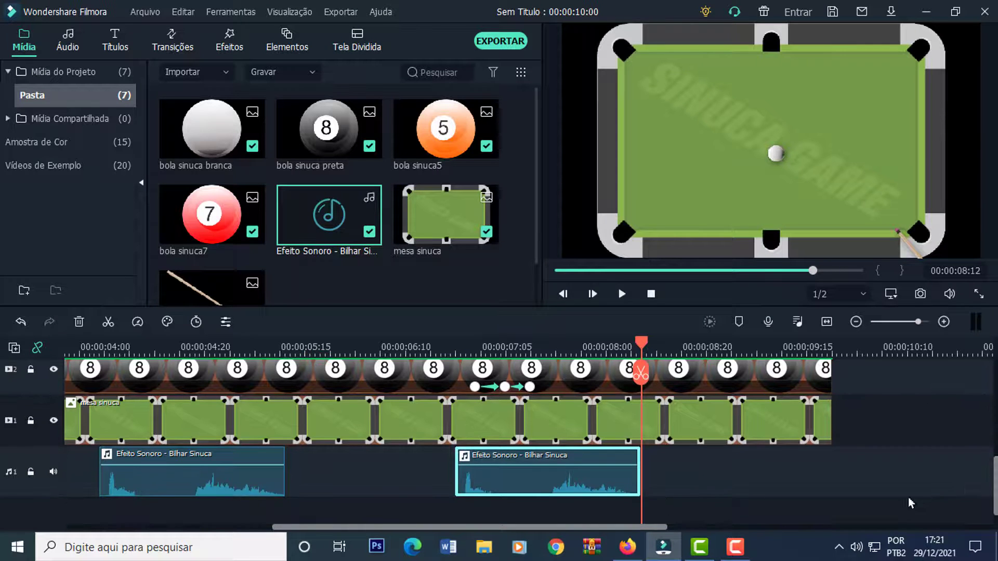
drag(474, 481, 463, 485)
drag(451, 349, 464, 350)
drag(453, 477, 435, 480)
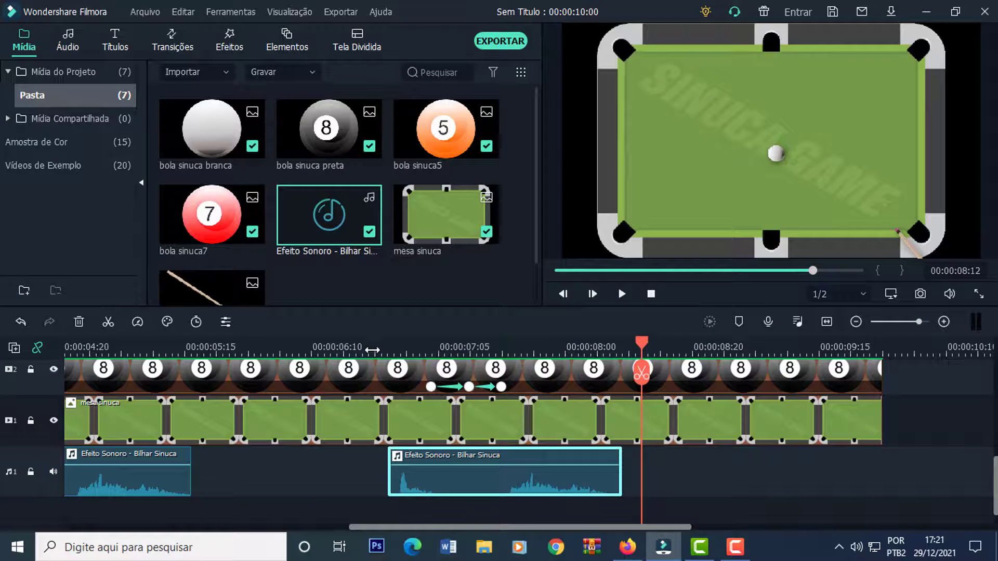
click(369, 348)
click(622, 295)
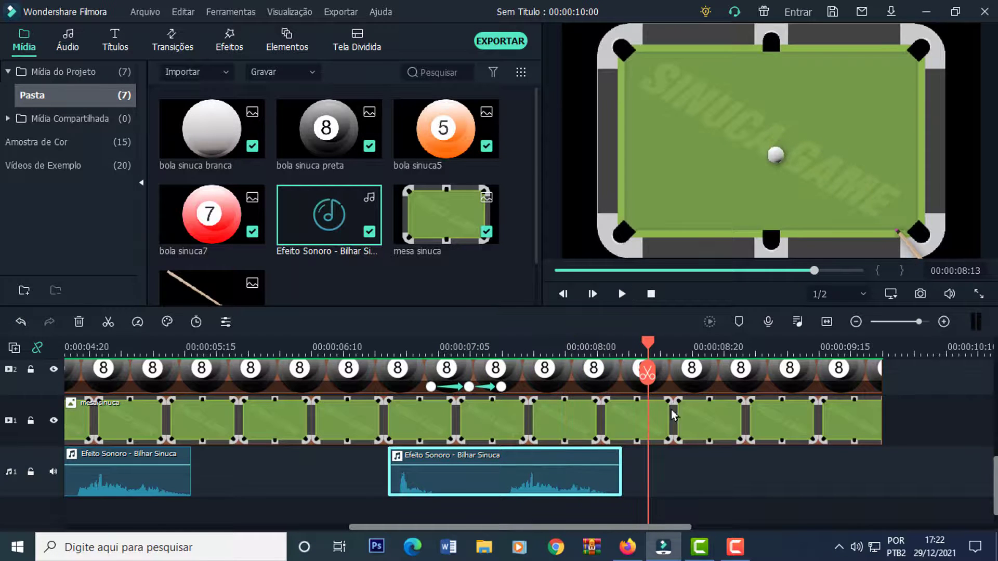
scroll(669, 406, up, 3)
click(622, 294)
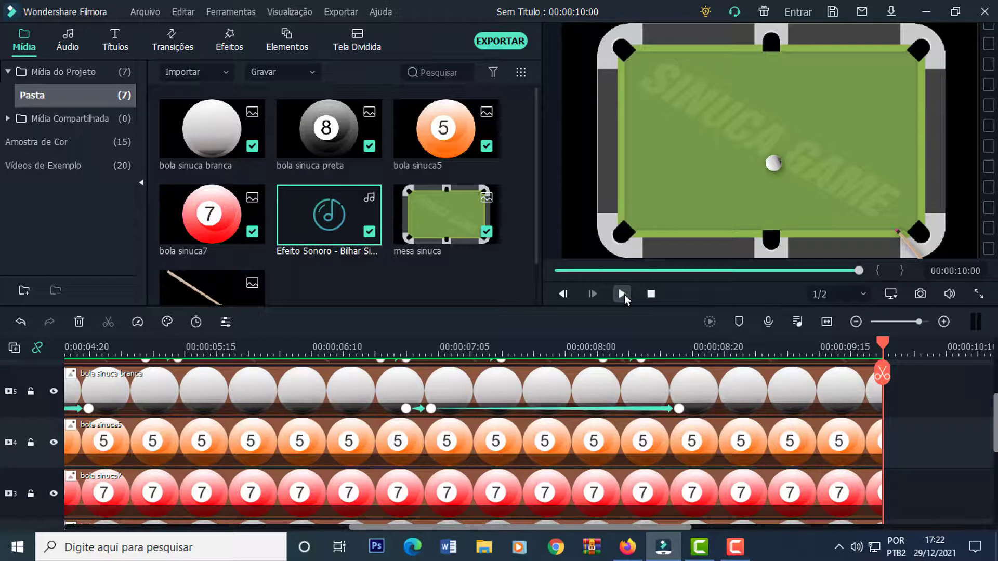
click(651, 294)
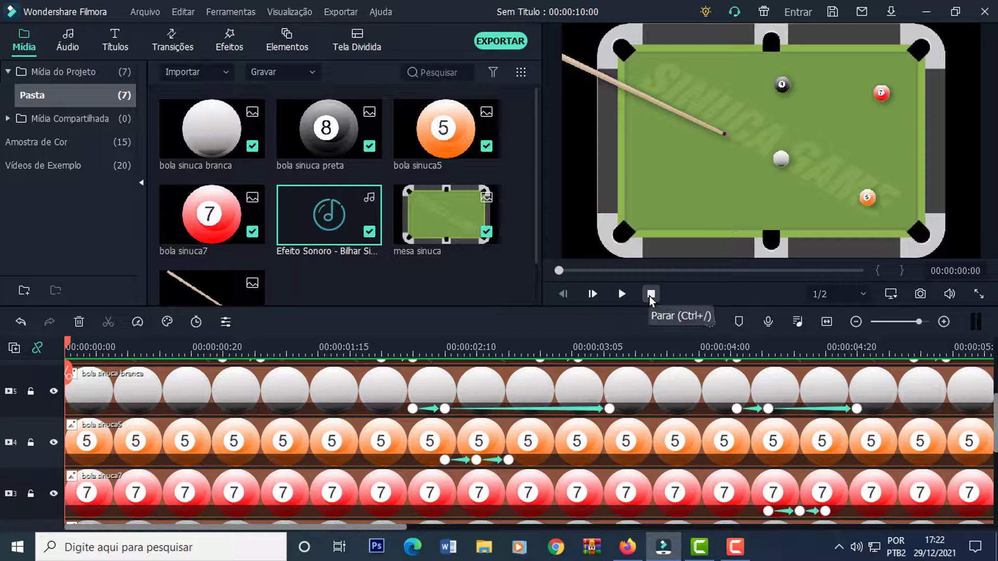
click(622, 295)
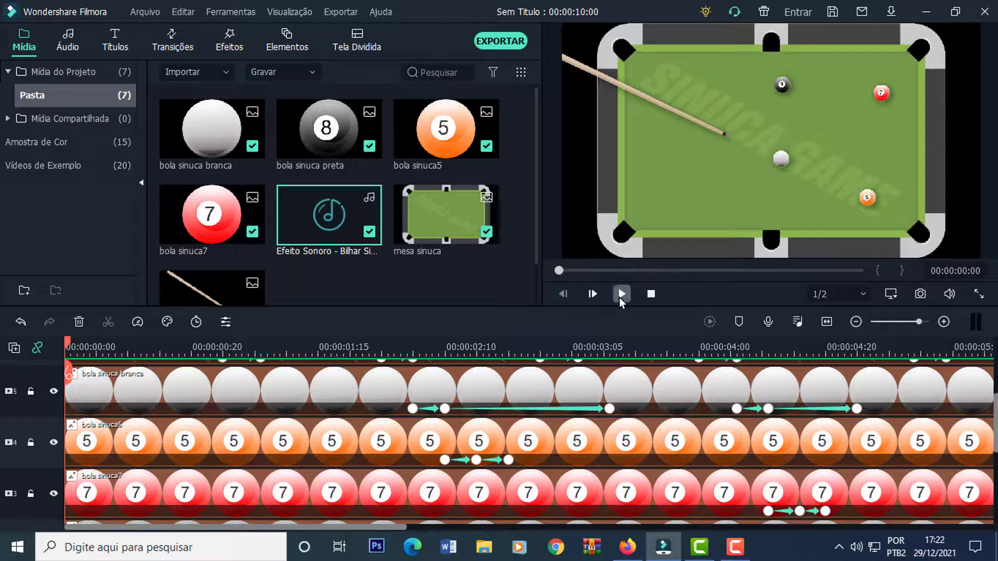